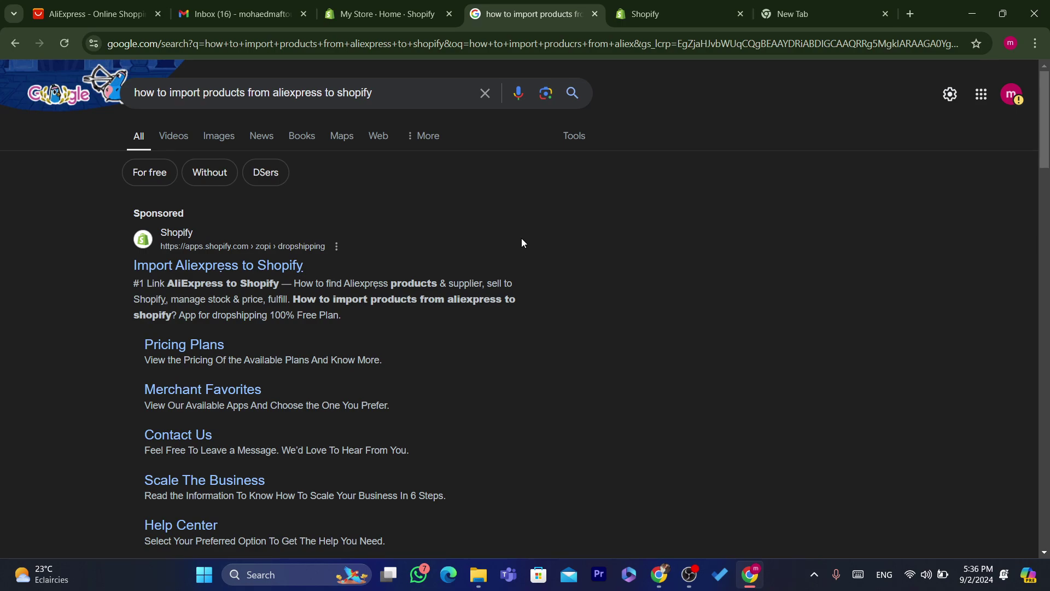
- Log in to Shopify from its website and open the My Store admin home page
left_click(657, 13)
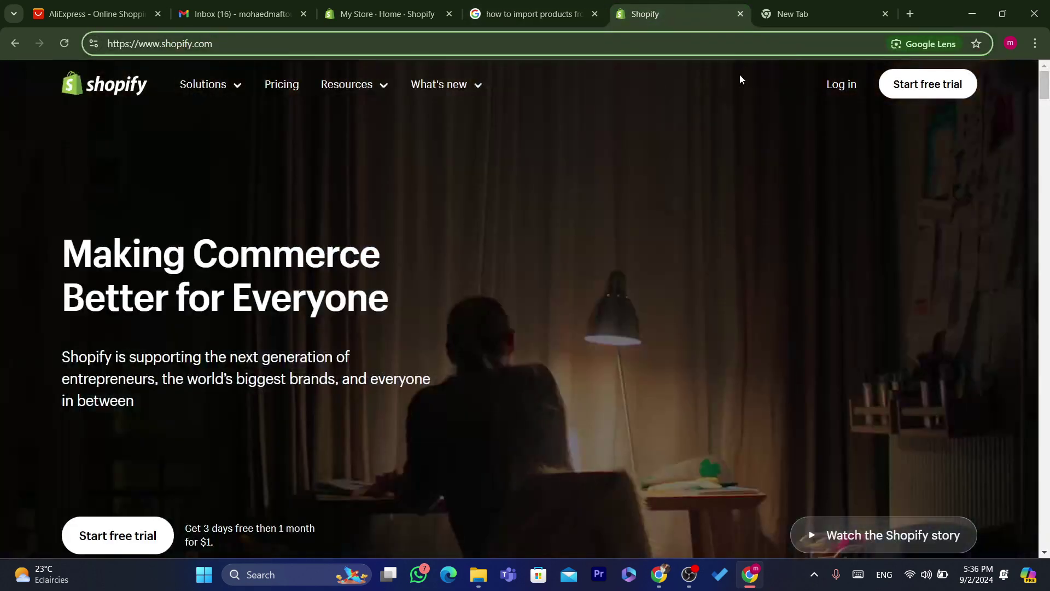
left_click(840, 85)
left_click(584, 14)
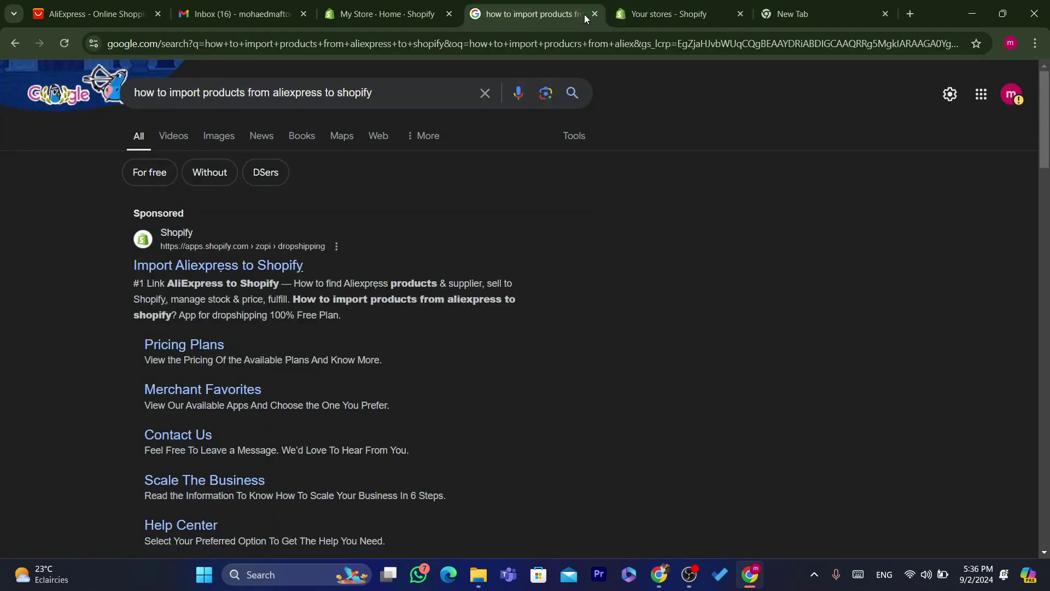
left_click(705, 5)
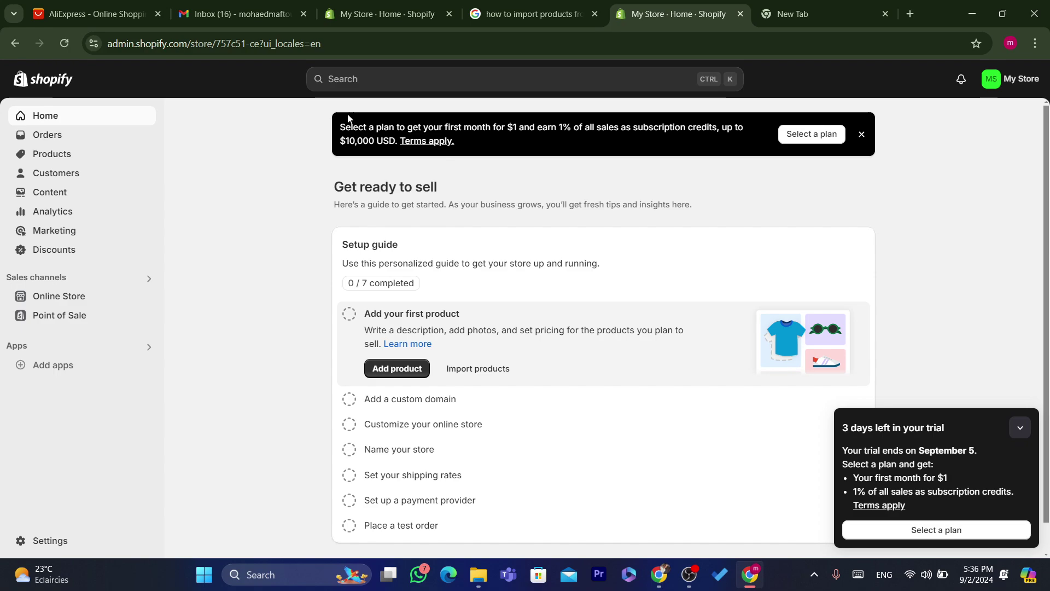
left_click_drag(336, 122, 534, 159)
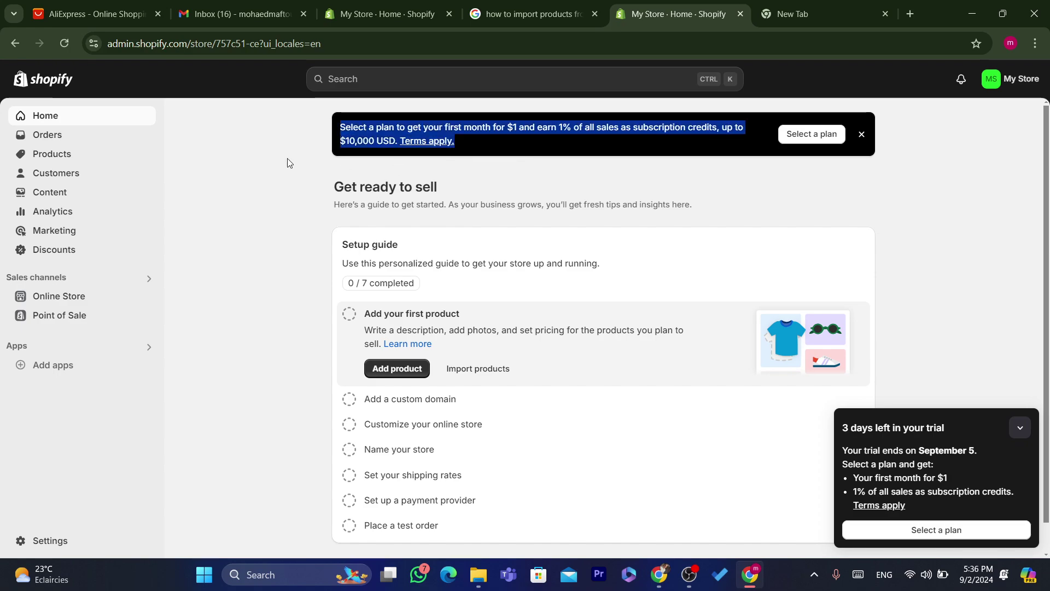
left_click(352, 124)
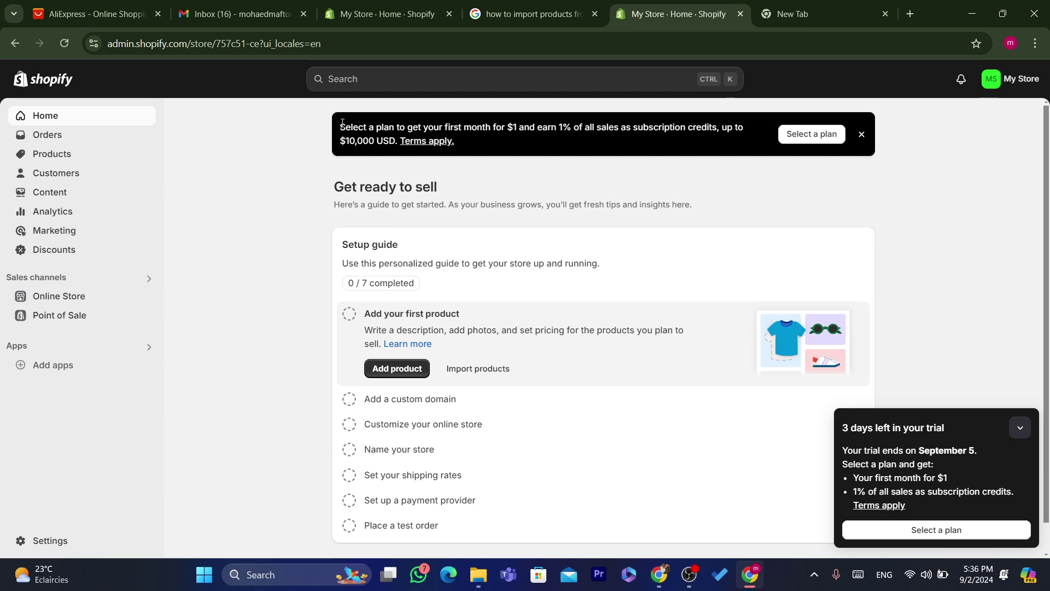
- Go to the store's Apps and sales channels settings and open the Shopify App Store
left_click(50, 551)
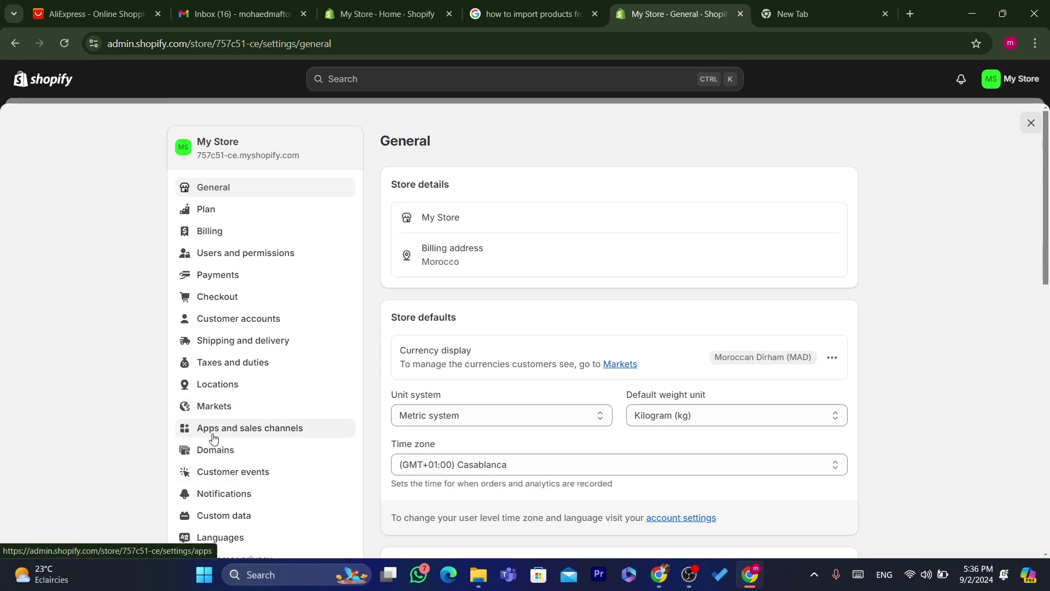
left_click(213, 434)
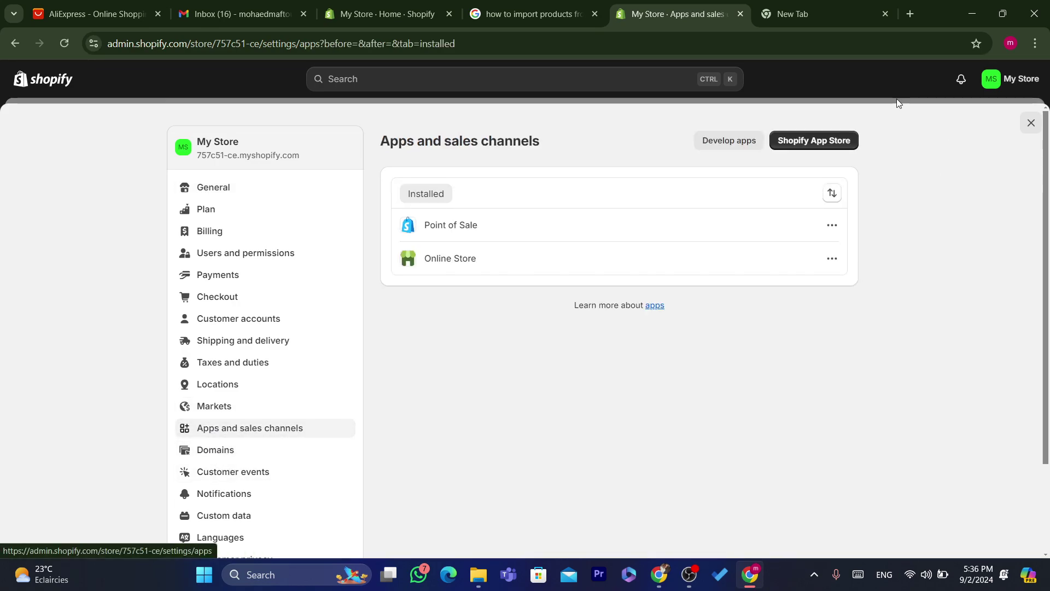
left_click(805, 146)
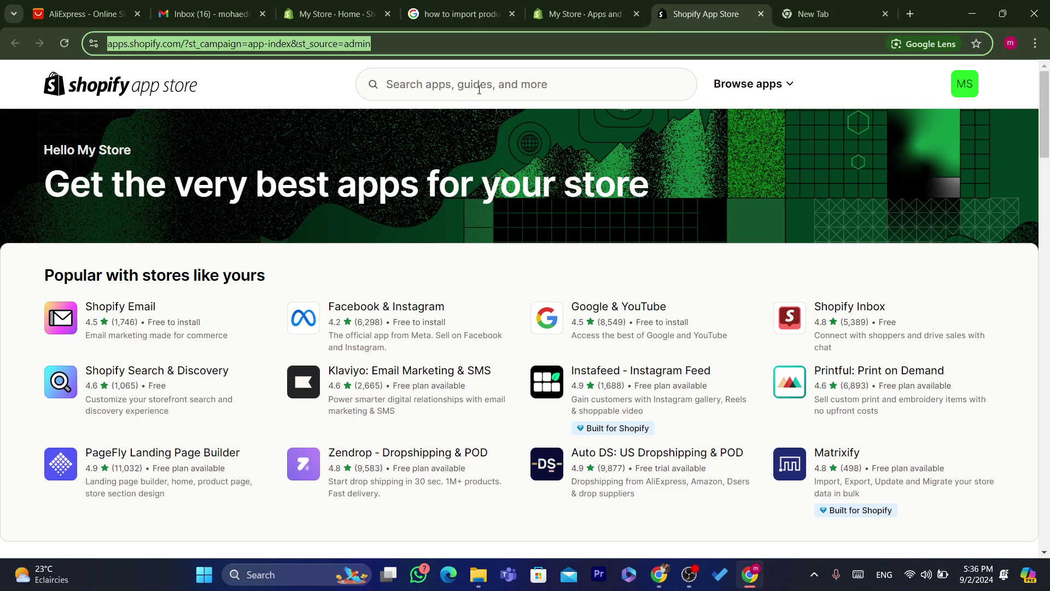
- Search the app store for "dsers" and open the DSers-AliExpress Dropshipping listing
left_click(438, 84)
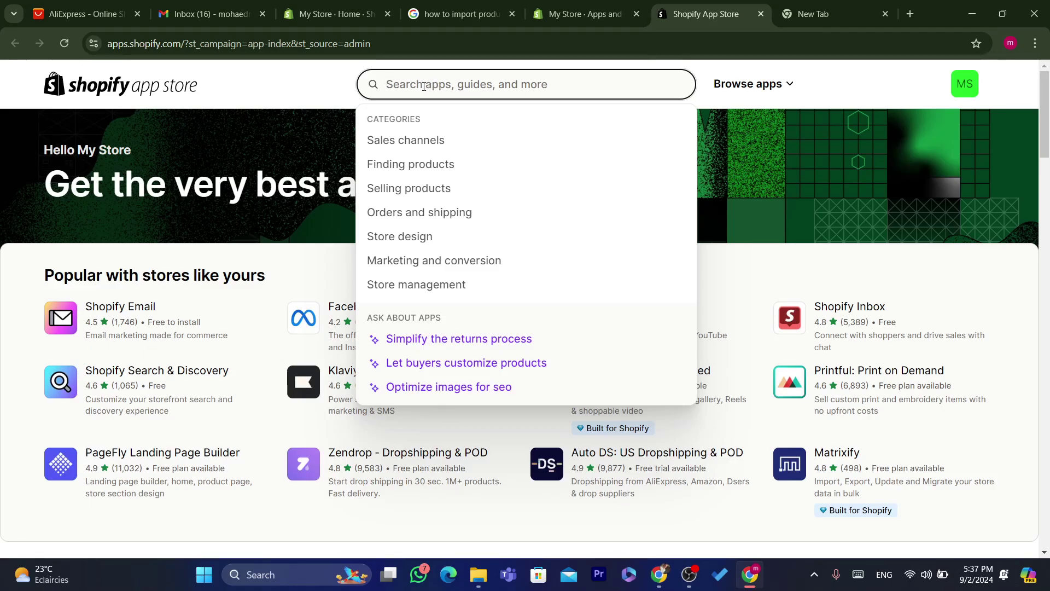
type("dsers")
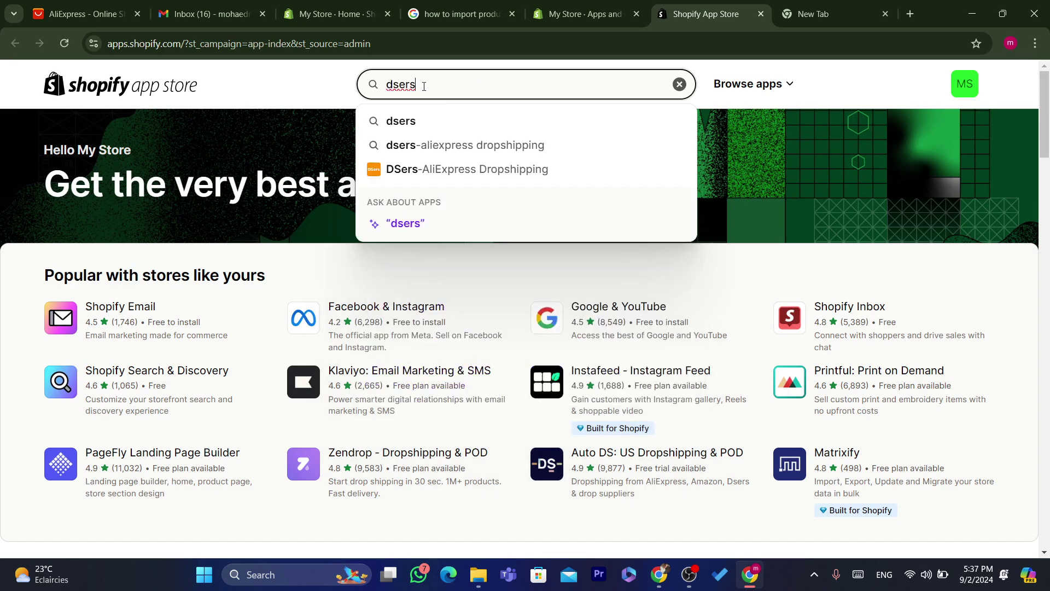
key("Return")
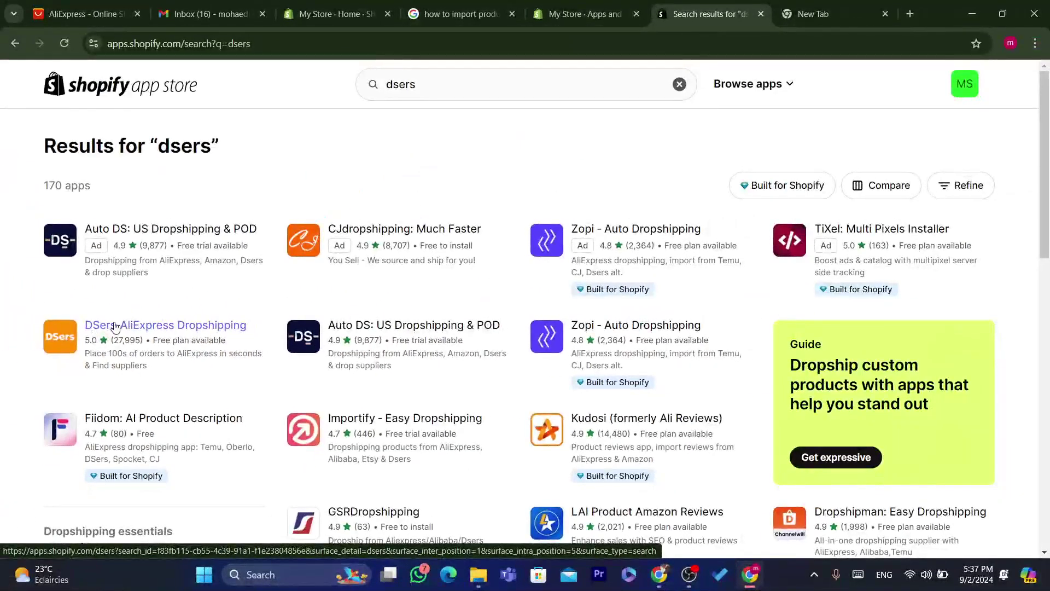
left_click(115, 327)
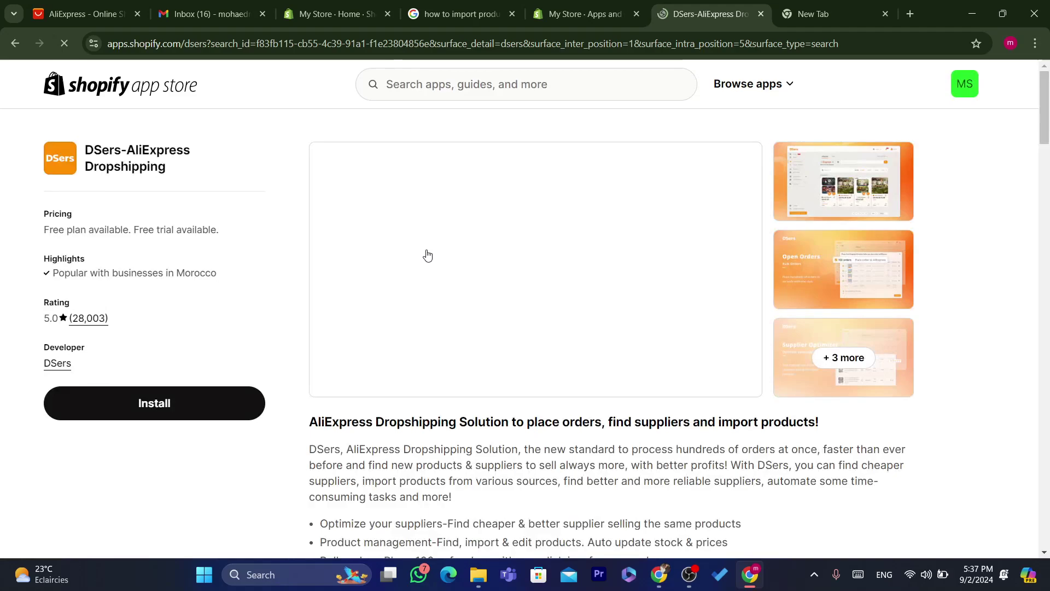
- Start installing the DSers-AliExpress Dropshipping app on the store
left_click(157, 415)
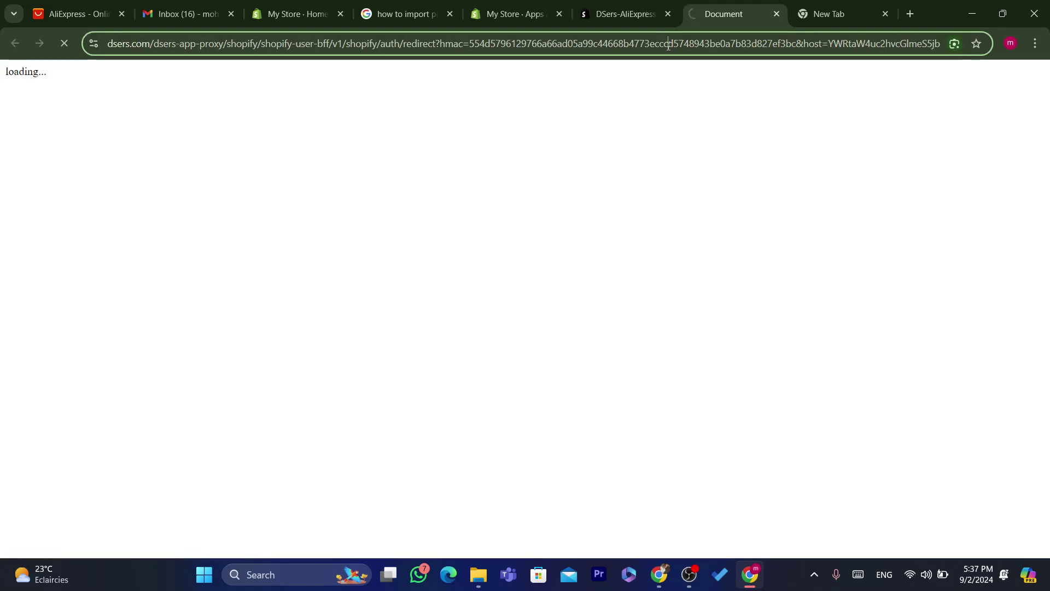
double_click(627, 44)
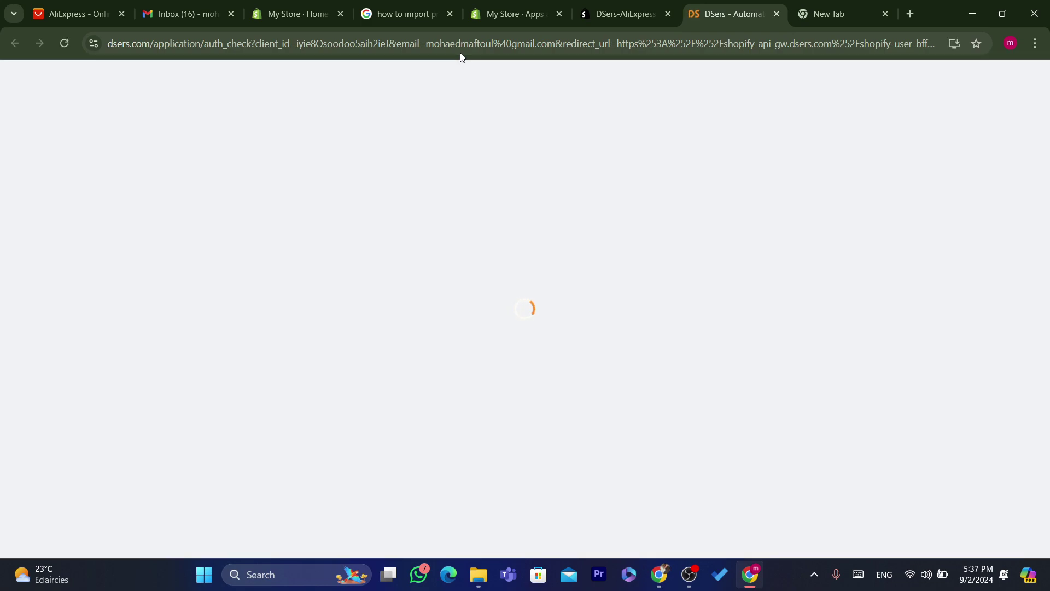
left_click(432, 42)
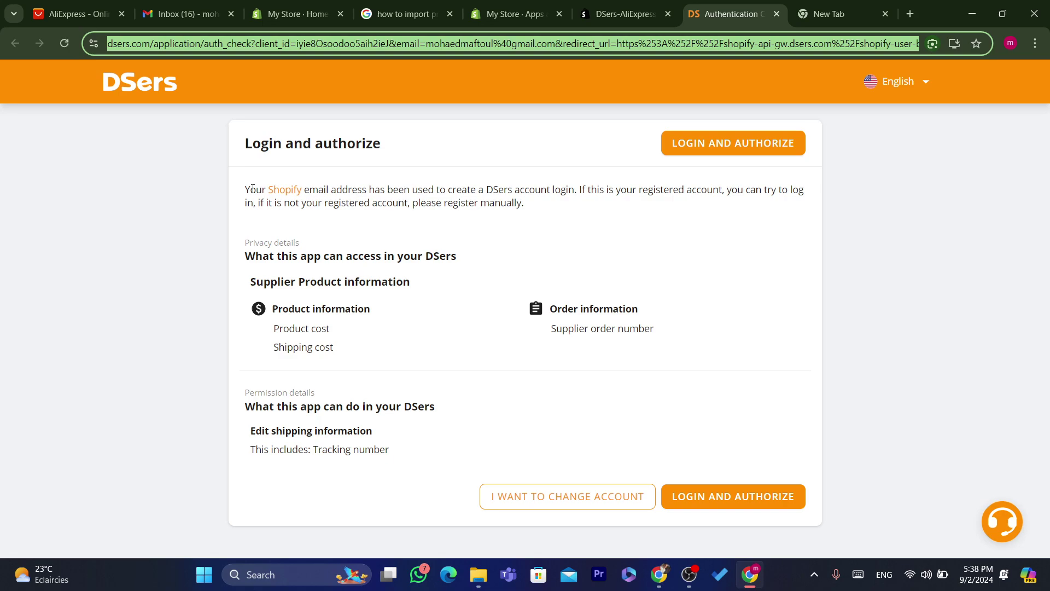
- Review the DSers account notice and proceed with the login and authorize option
left_click_drag(249, 189, 397, 194)
left_click(397, 194)
triple_click(495, 201)
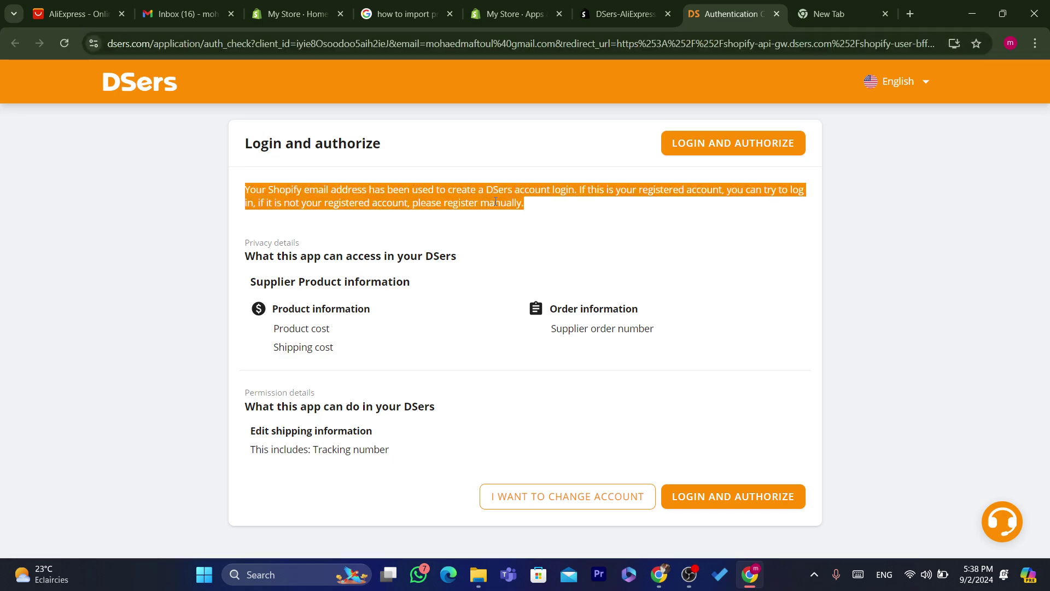
left_click(560, 205)
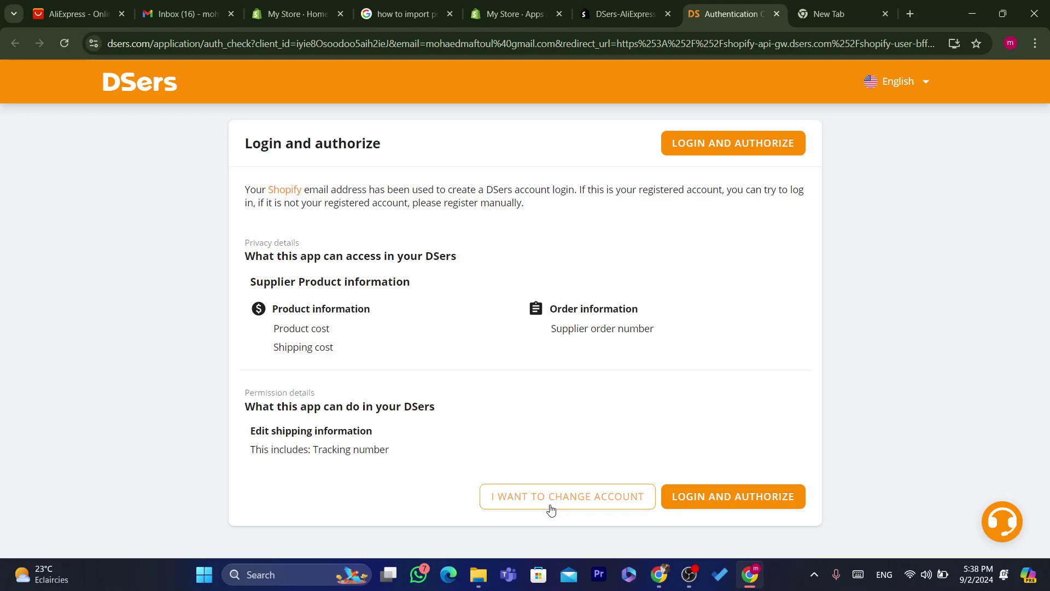
left_click(681, 501)
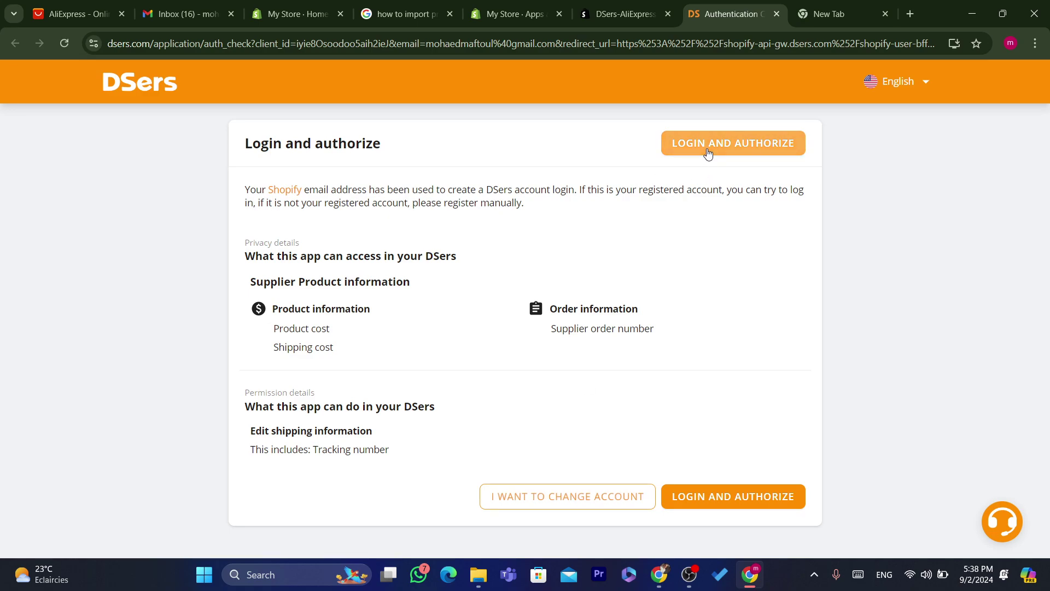
left_click(722, 508)
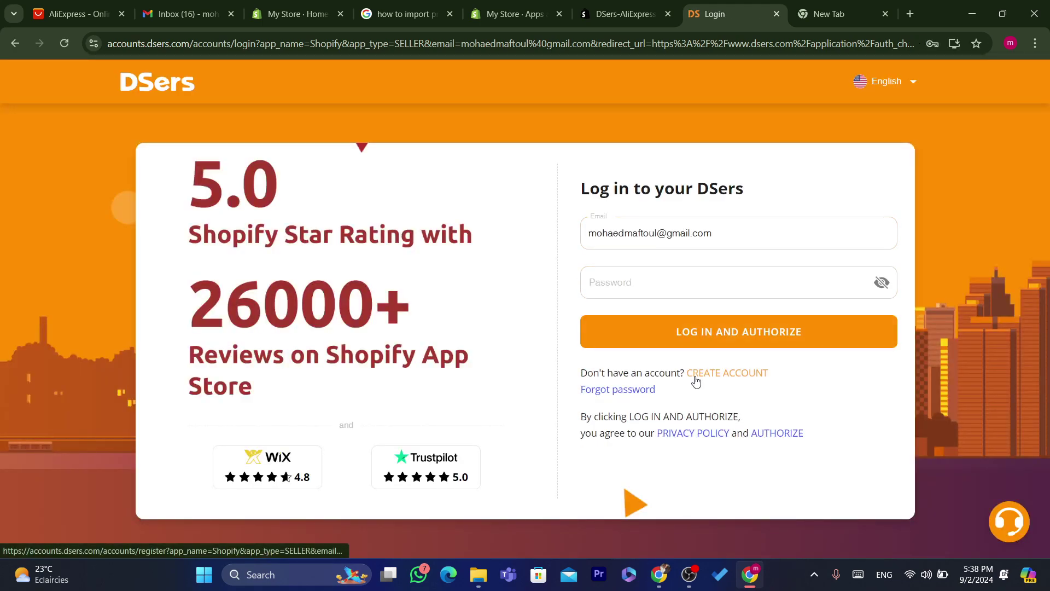
- Try to create a DSers account with the prefilled e-mail, filling the password field with the saved password
left_click(722, 376)
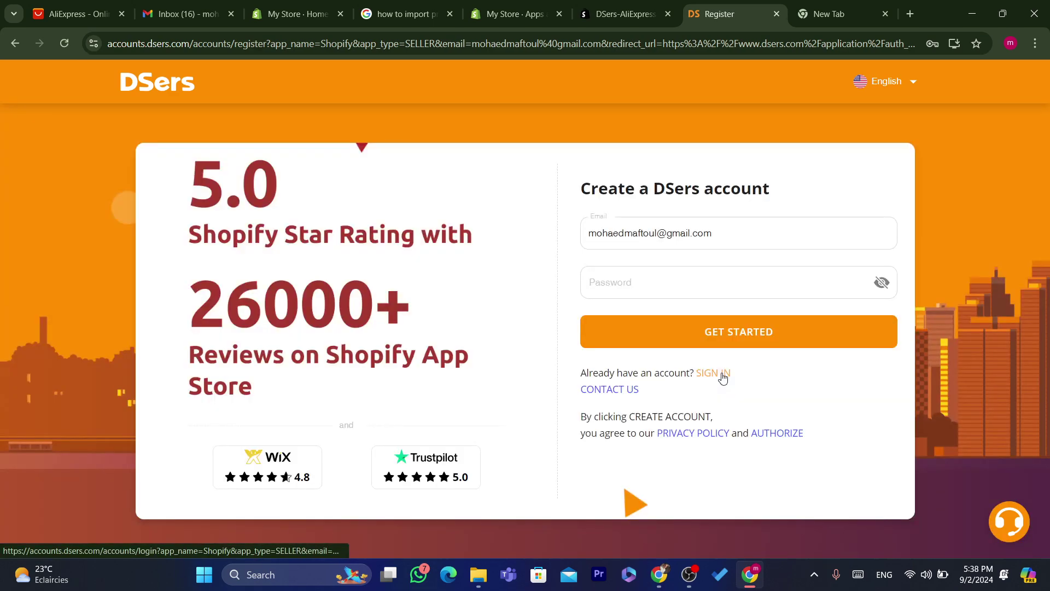
triple_click(634, 235)
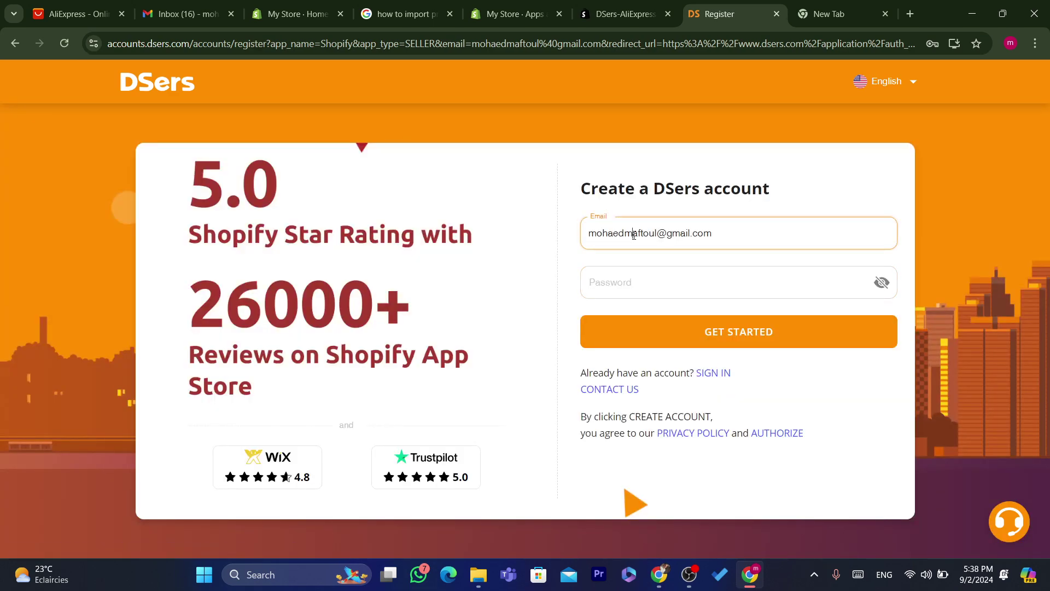
left_click(628, 280)
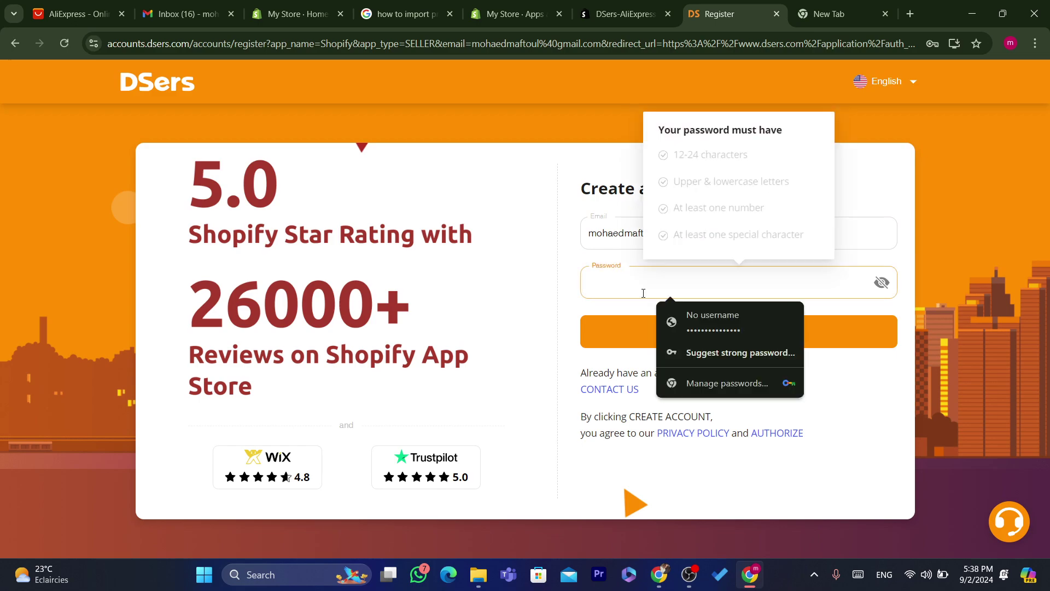
left_click(697, 314)
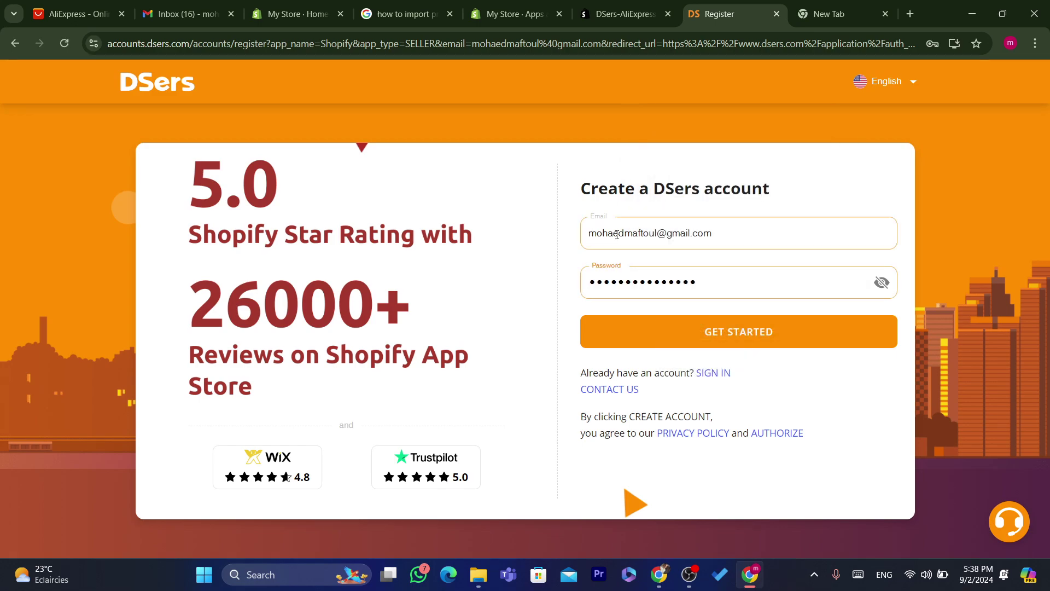
left_click(694, 342)
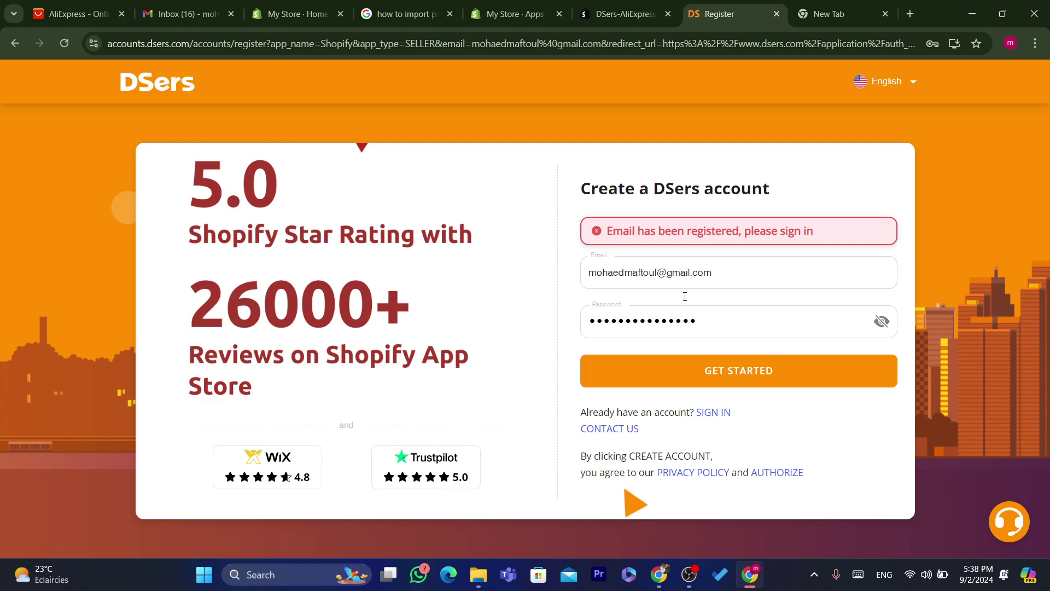
- Return to the DSers sign-in form and refuse to let the browser save the password
triple_click(674, 282)
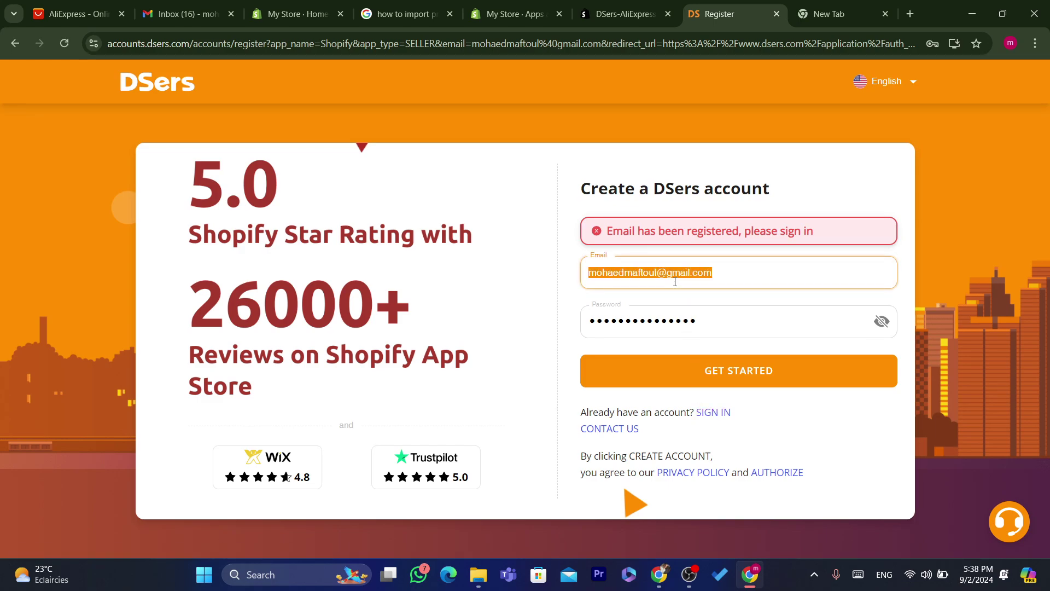
left_click(704, 413)
left_click(641, 277)
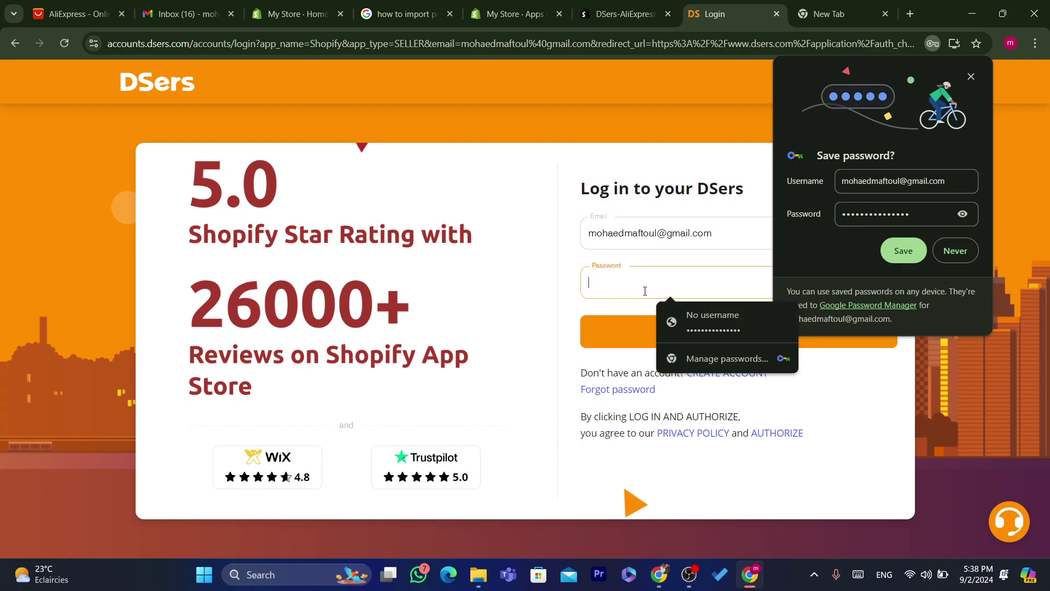
left_click(958, 245)
- Request DSers password reset instructions by filling in the account's e-mail address
left_click(623, 389)
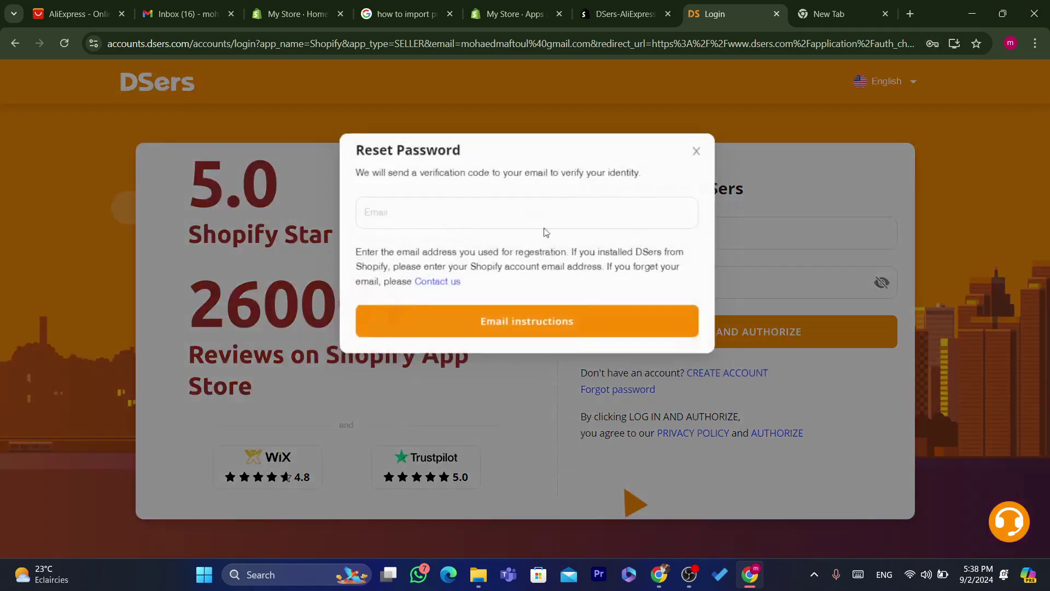
left_click(445, 214)
left_click(481, 252)
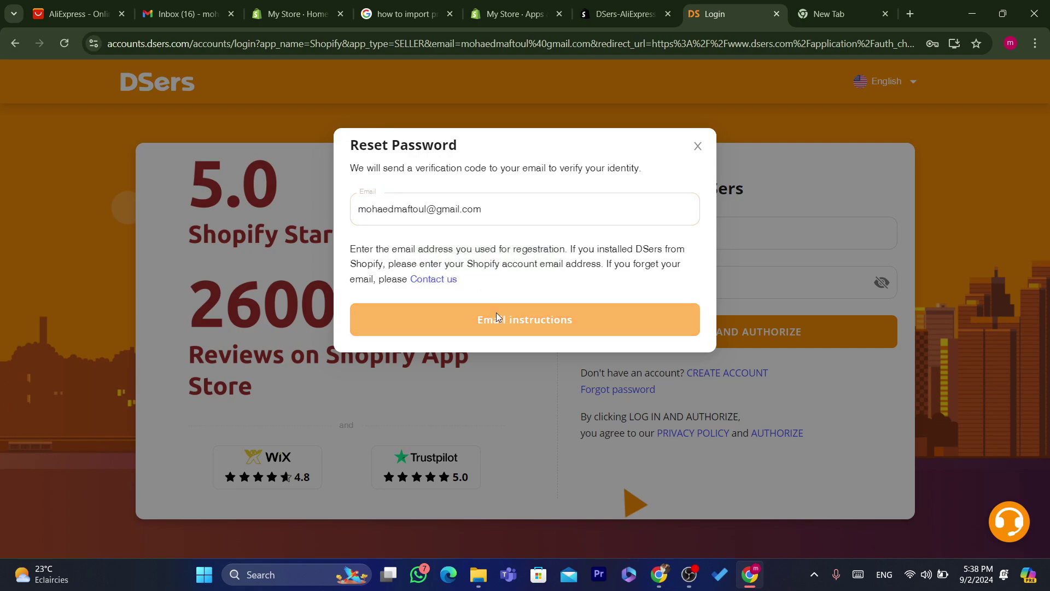
left_click(496, 320)
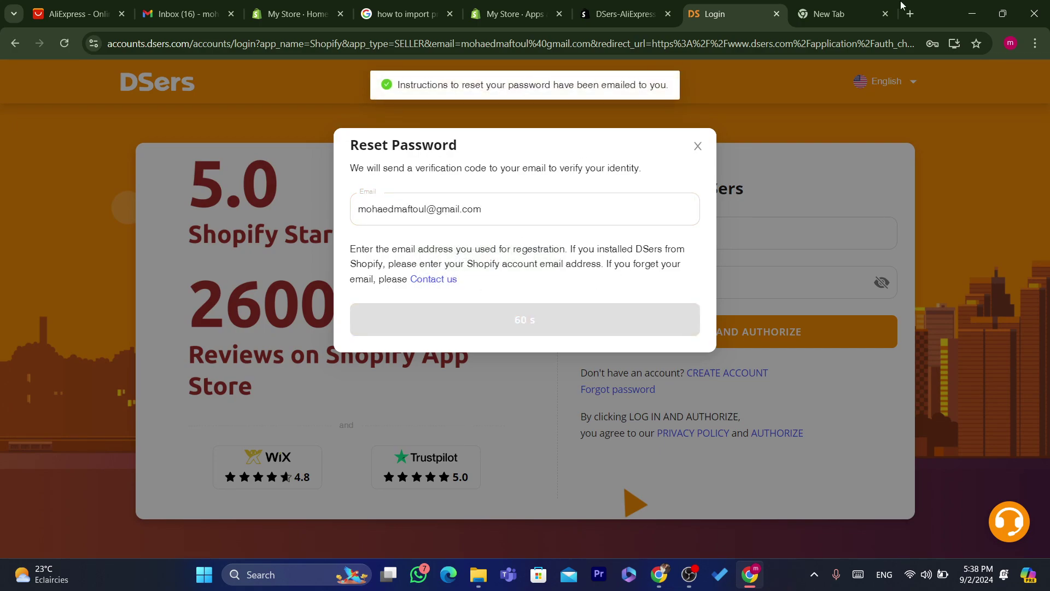
- Open the Gmail inbox in the spare tab and follow the password reset link in the "Start your business on Dsers" message
left_click(836, 14)
left_click(918, 105)
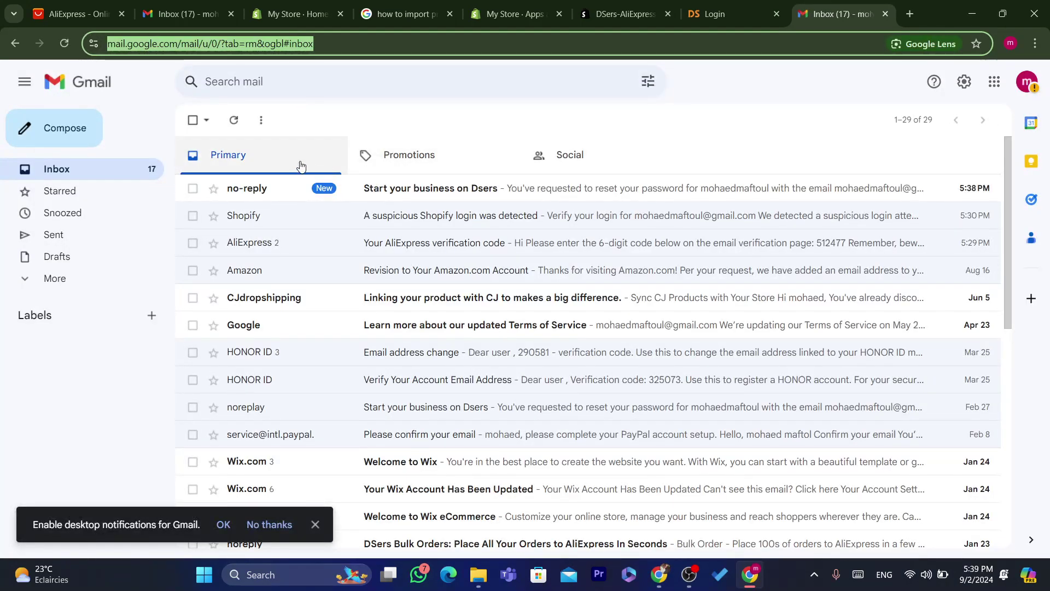
left_click(398, 193)
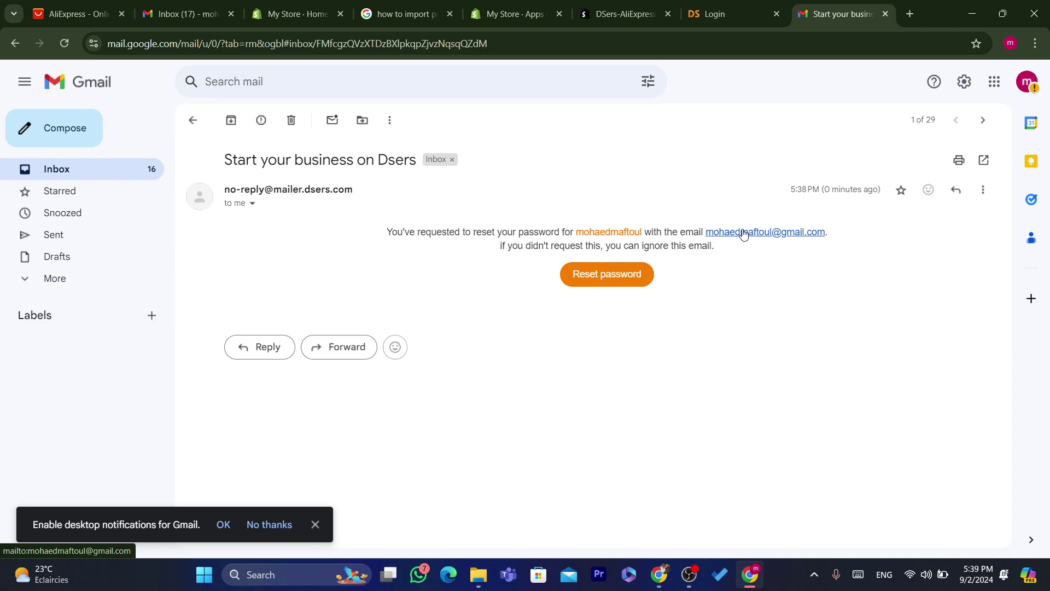
left_click(616, 278)
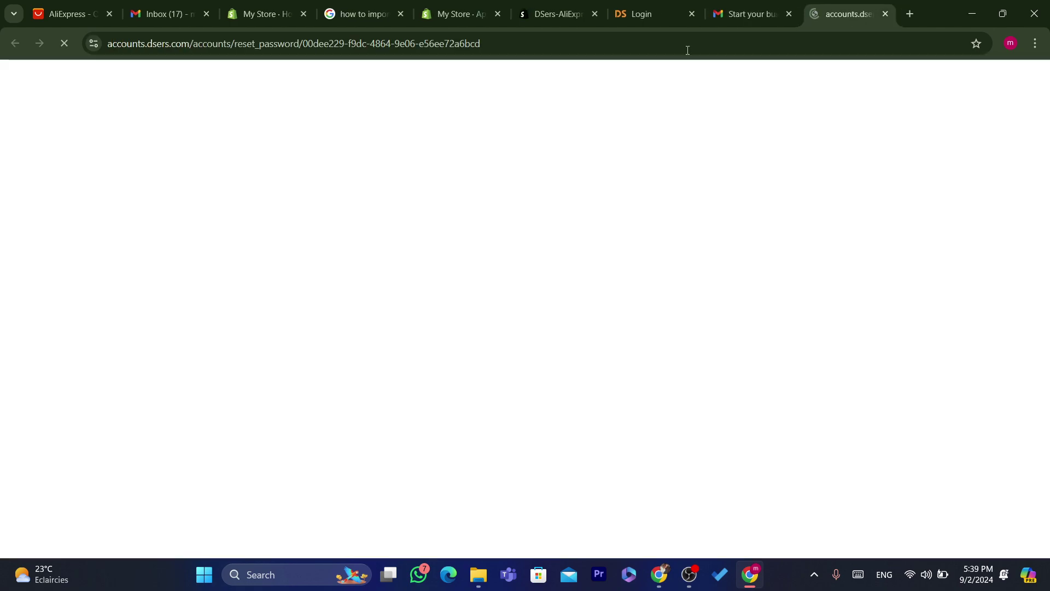
left_click(686, 44)
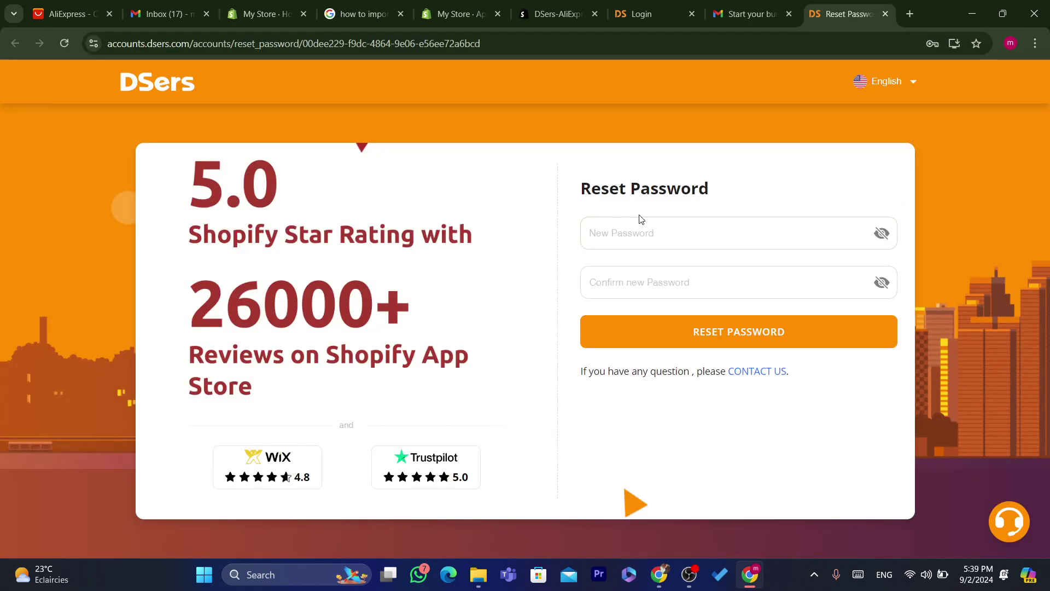
- Reset the DSers account password by entering the new password in the new and confirmation password fields and submitting the form
left_click(639, 234)
left_click(705, 274)
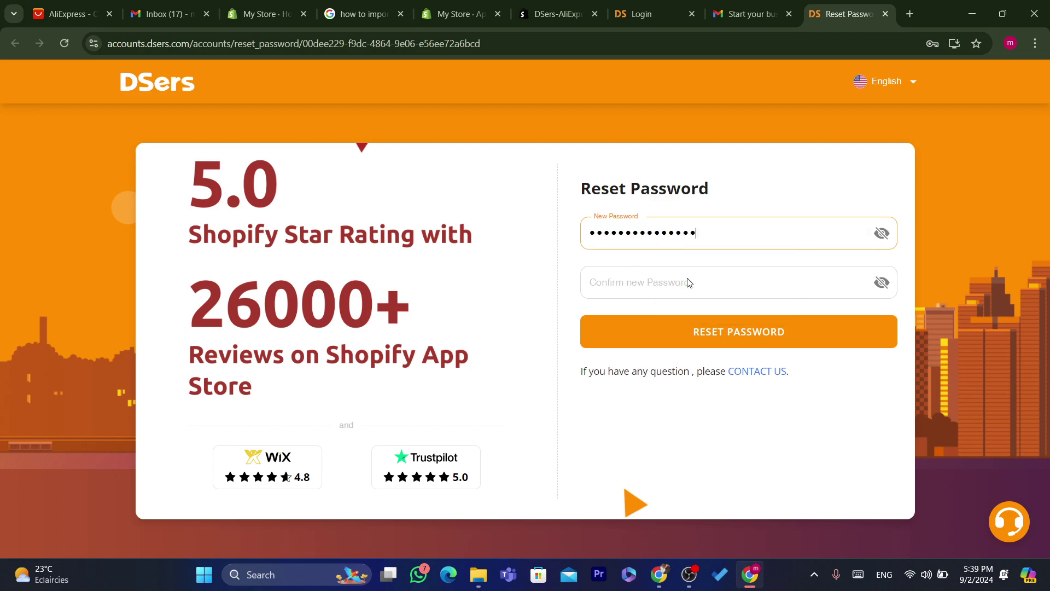
left_click(672, 281)
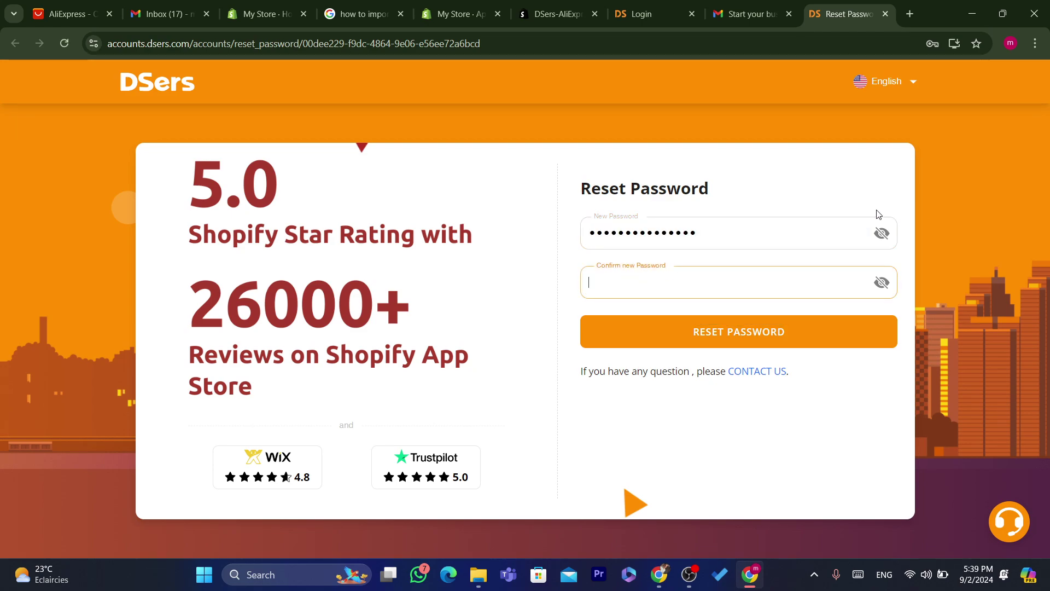
left_click(882, 233)
left_click(706, 246)
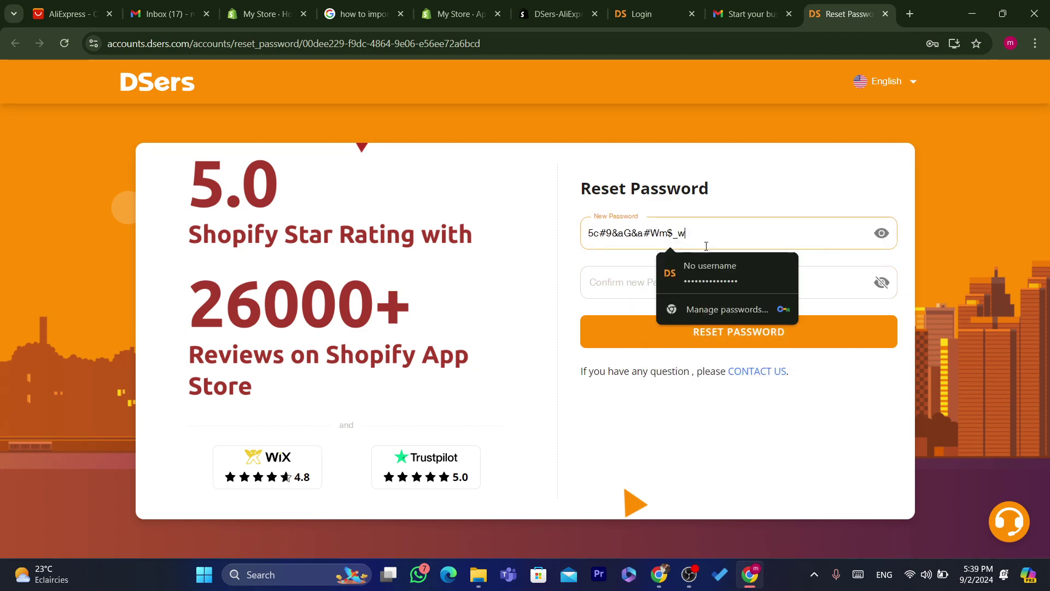
key("ctrl+a")
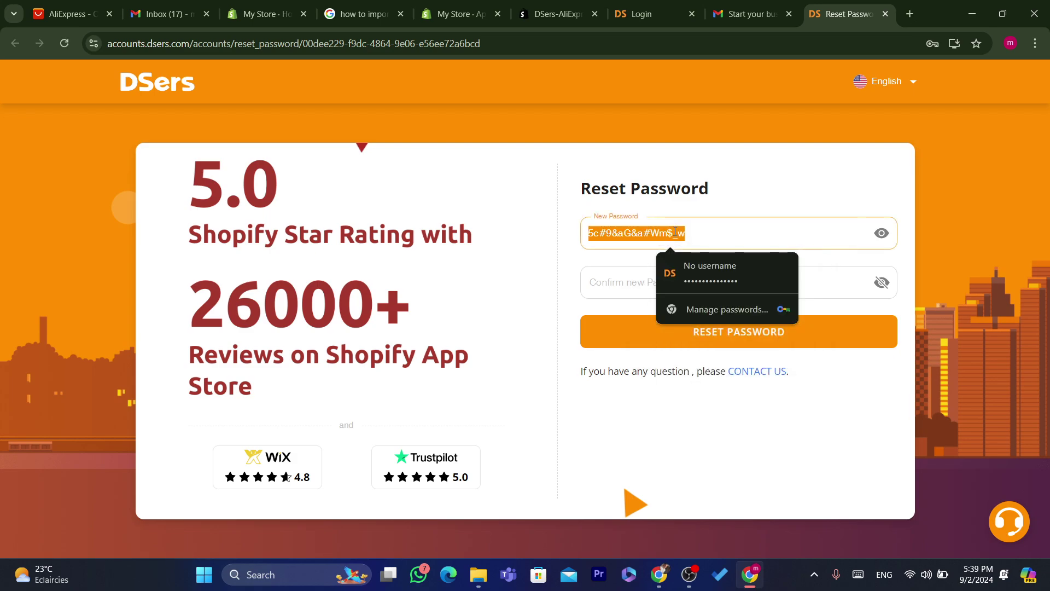
left_click(645, 279)
key("ctrl+v")
left_click(695, 331)
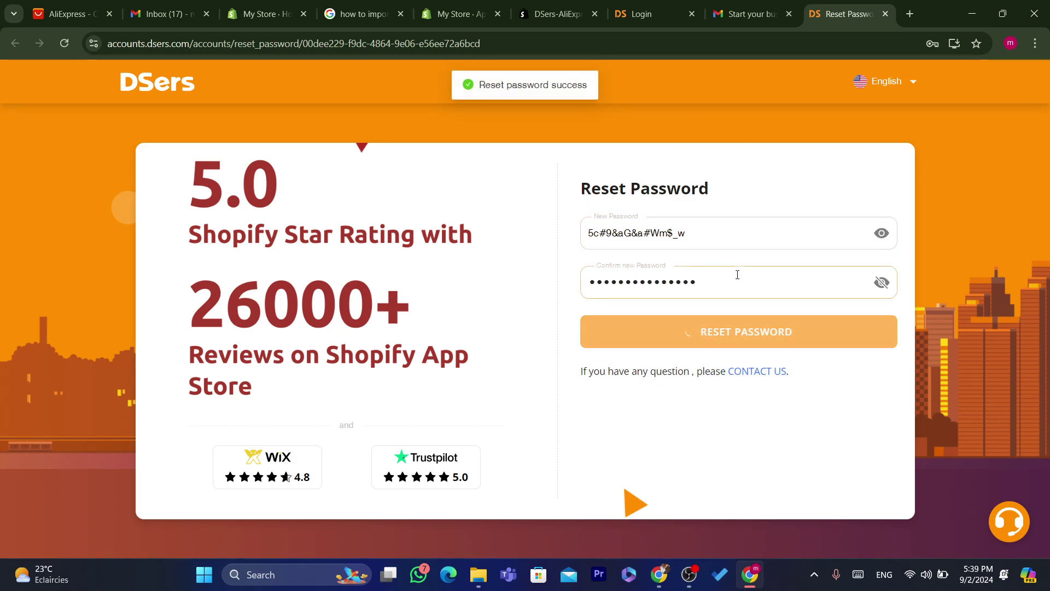
key("ctrl+l")
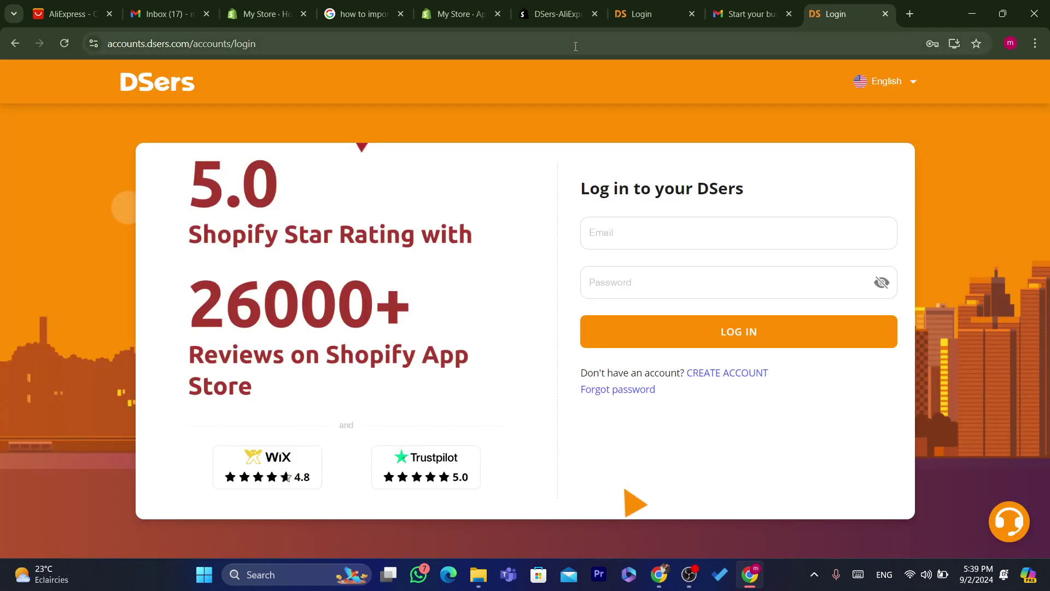
- Fill the password field of the DSers login form with the saved password
left_click(633, 234)
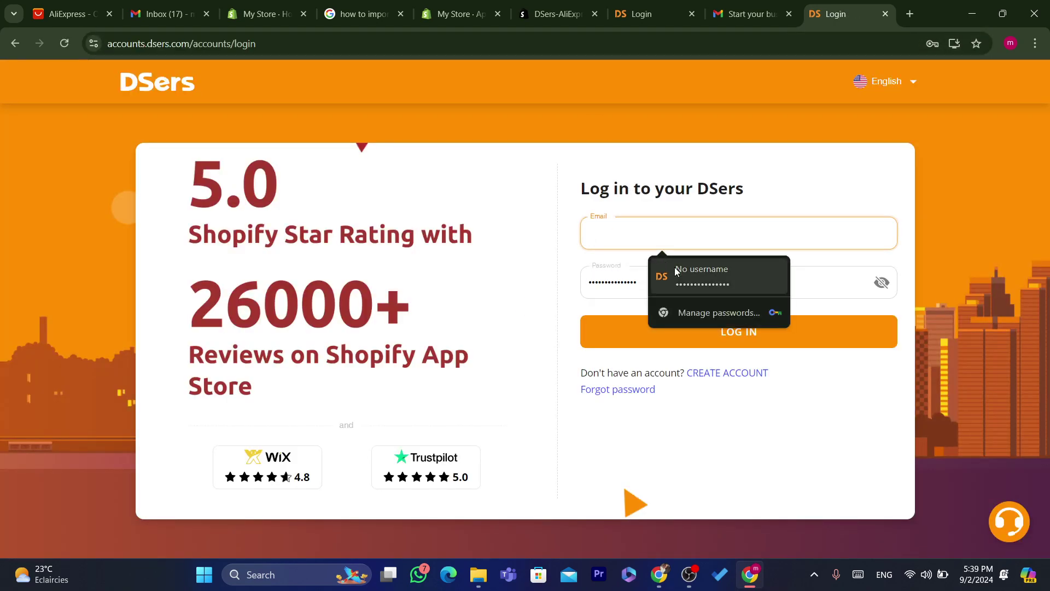
left_click(674, 267)
left_click(610, 226)
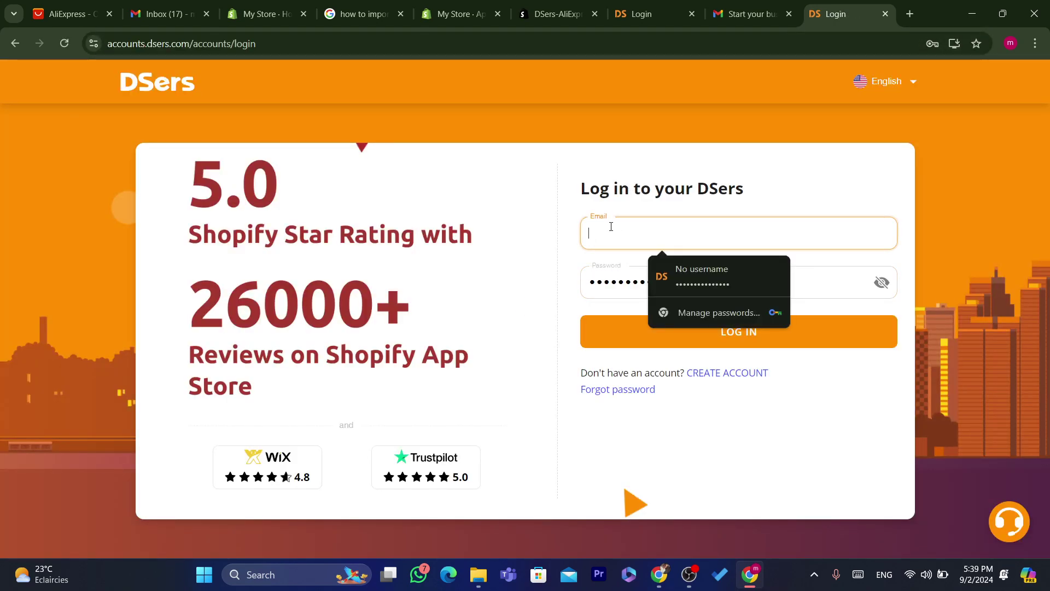
- Copy the account's e-mail address from the Google account details in a new tab and log in to DSers with it
left_click(910, 14)
left_click(1028, 112)
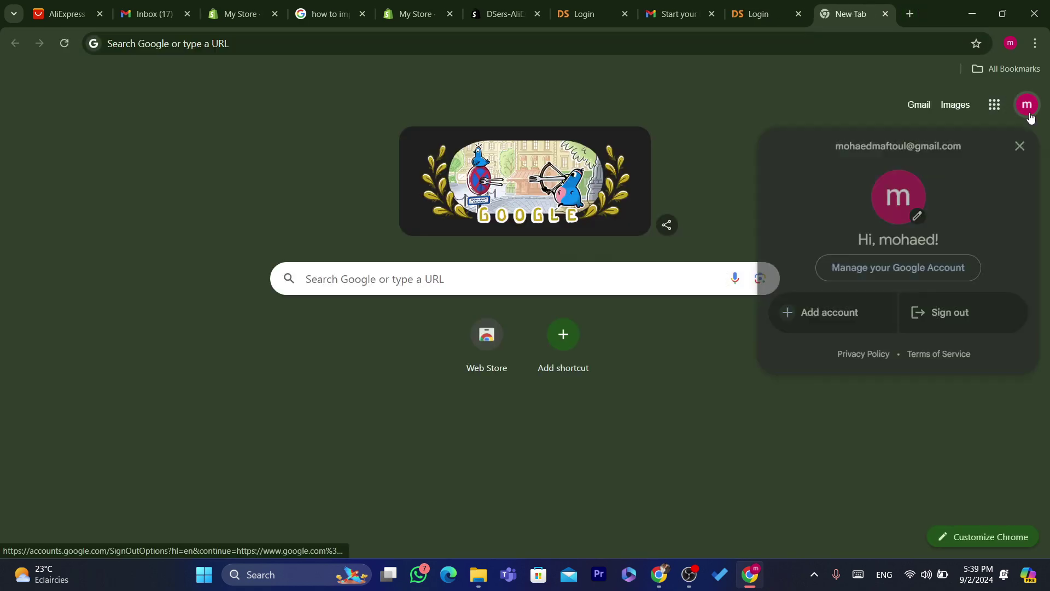
left_click_drag(835, 146, 961, 146)
key("ctrl+c")
left_click(748, 6)
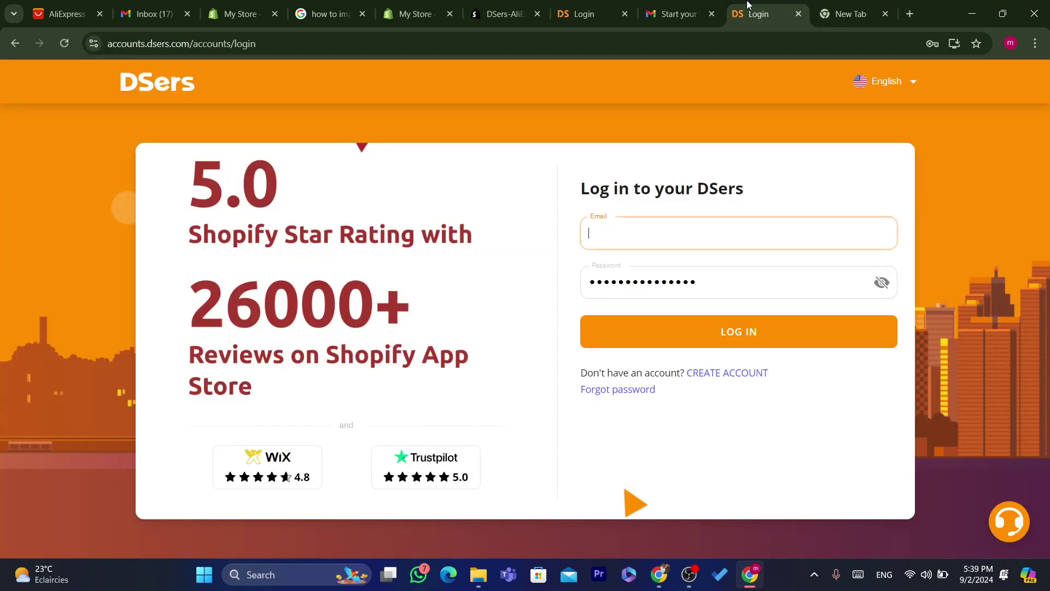
key("ctrl+v")
left_click(674, 329)
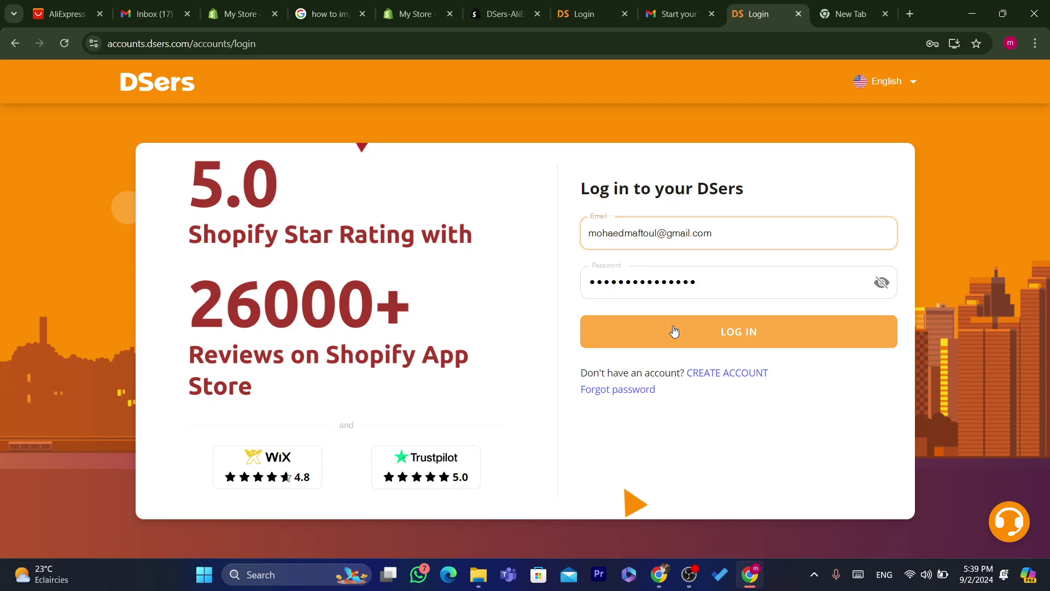
left_click(610, 49)
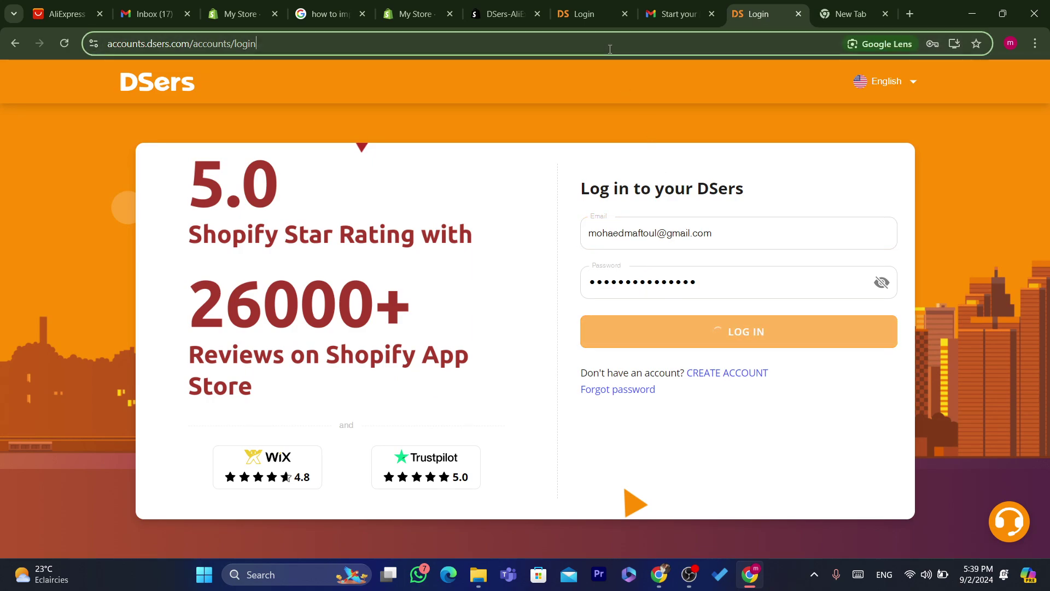
left_click(609, 49)
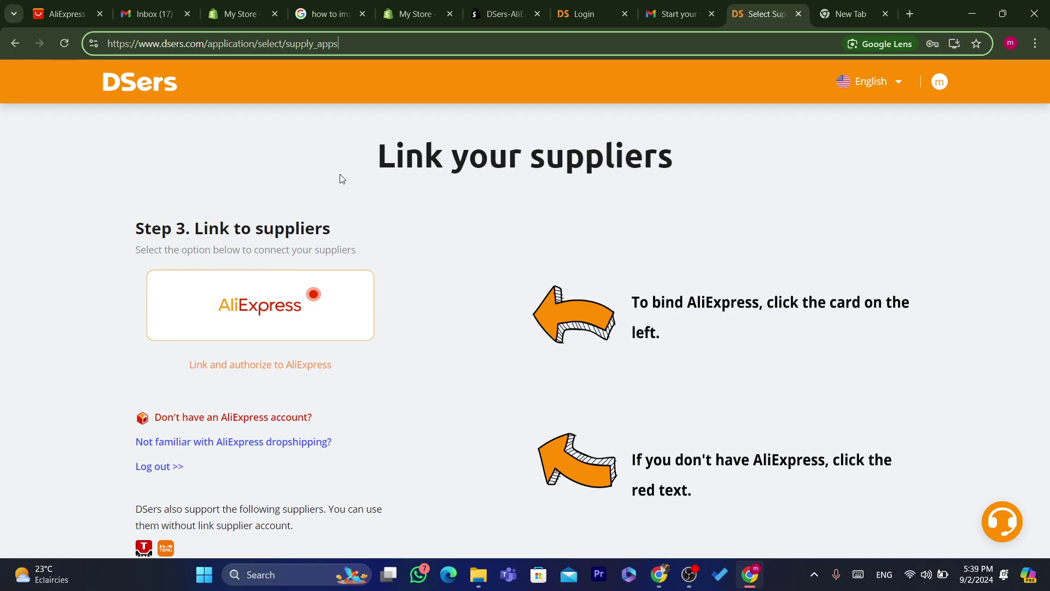
left_click_drag(377, 158, 577, 180)
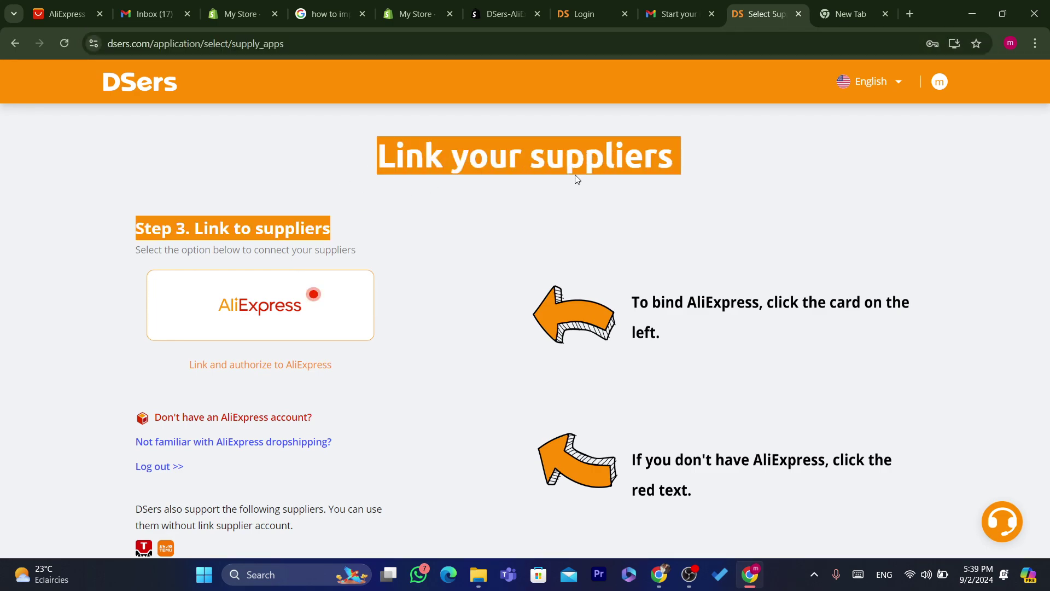
left_click(576, 179)
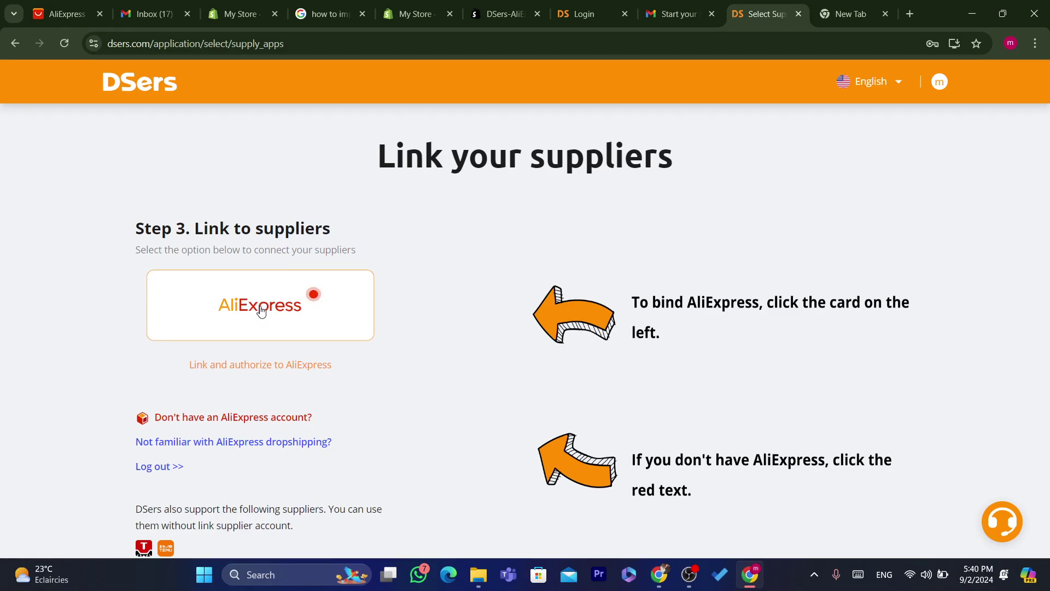
left_click(754, 583)
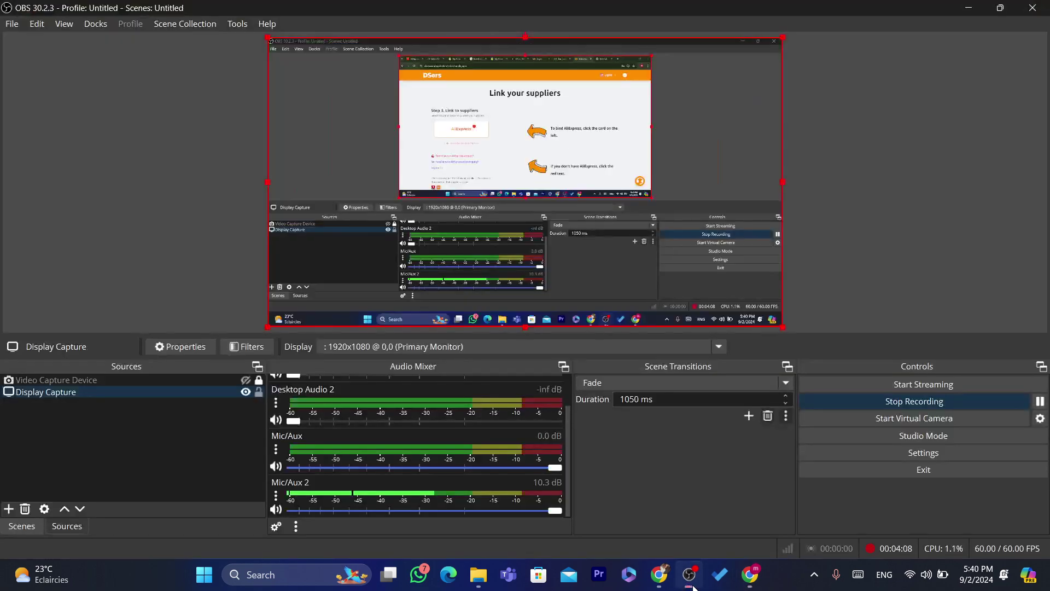
left_click(753, 583)
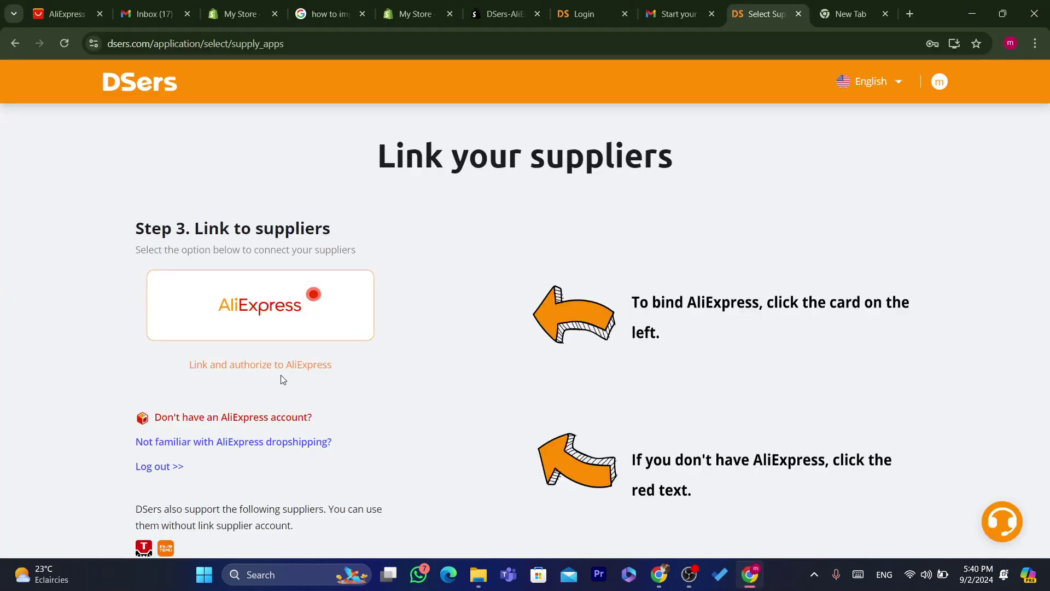
- Link AliExpress as the supplier and authorize DSers to access the signed-in AliExpress account
left_click(234, 301)
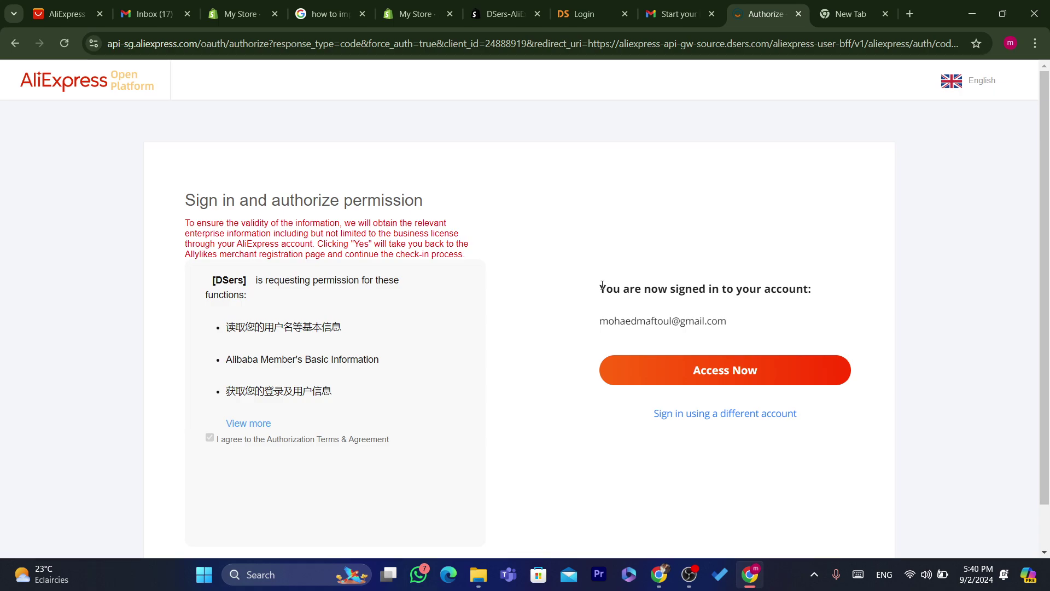
left_click_drag(602, 285, 762, 319)
left_click(763, 320)
left_click_drag(649, 287, 749, 323)
left_click(750, 322)
left_click(717, 379)
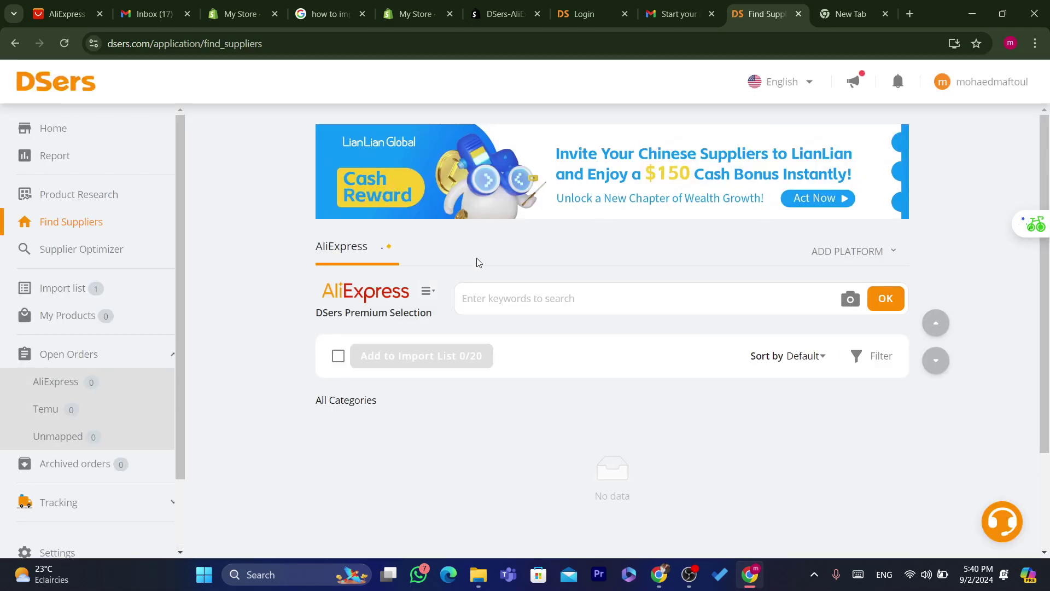
- Dismiss the TikTok promotion, news and authorization update pop-ups without relinking, and go to the DSers home page
scroll(874, 207, "down", 1)
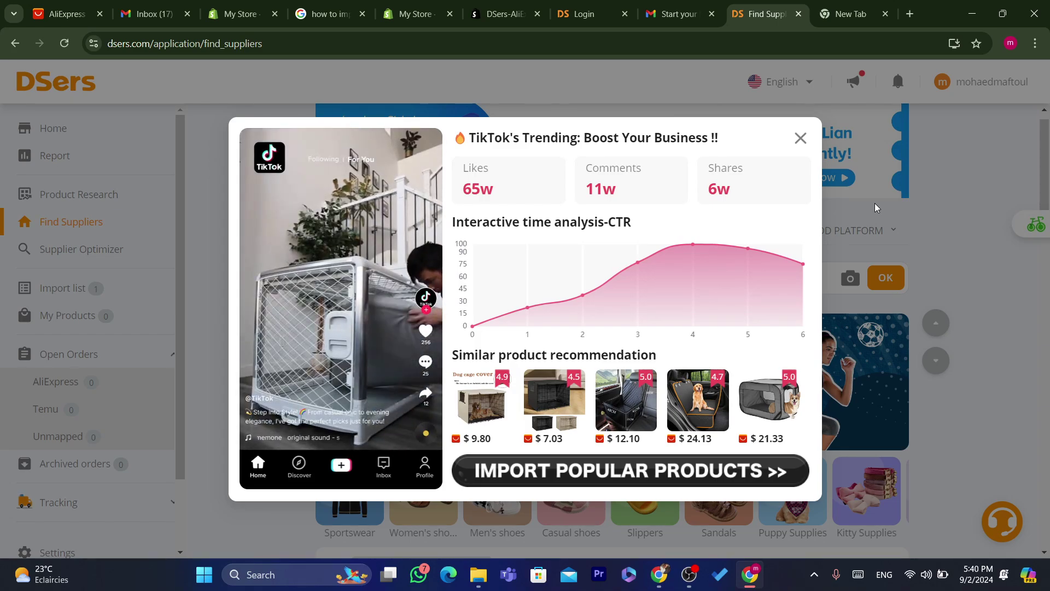
left_click(800, 138)
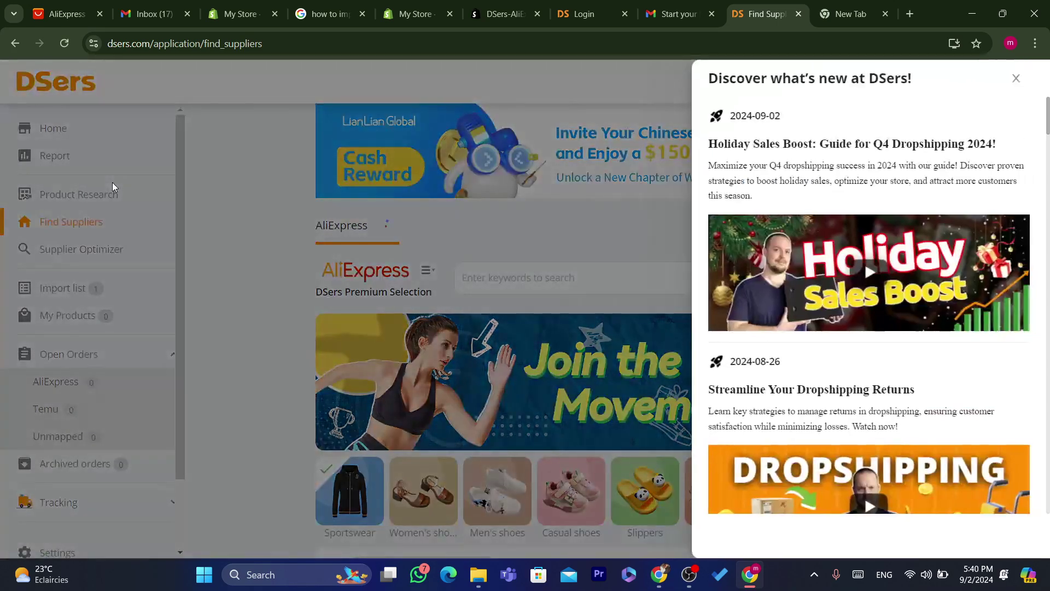
left_click(1020, 81)
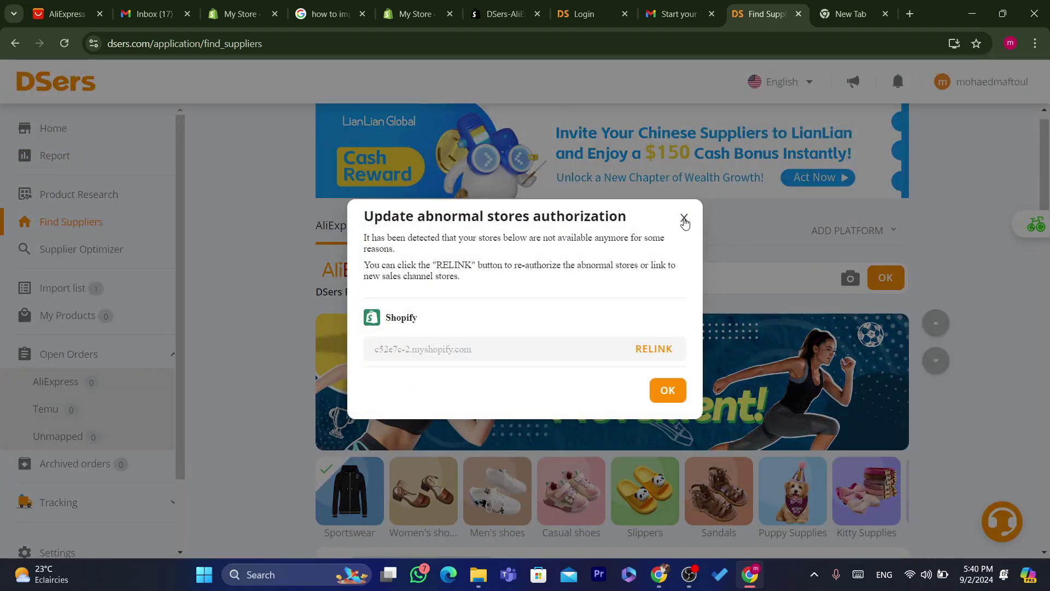
left_click(683, 219)
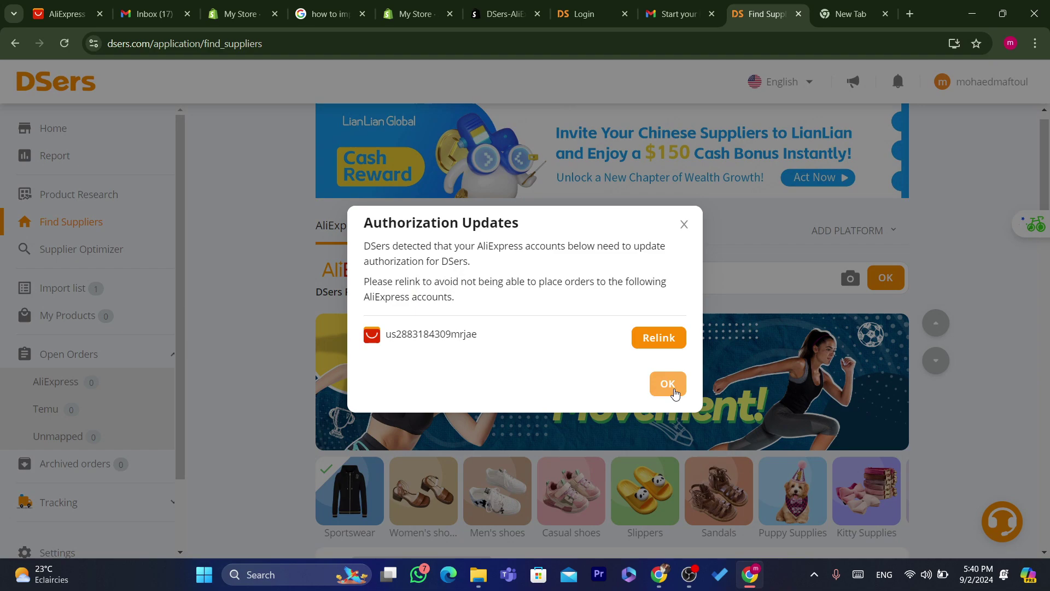
left_click(668, 383)
left_click(57, 131)
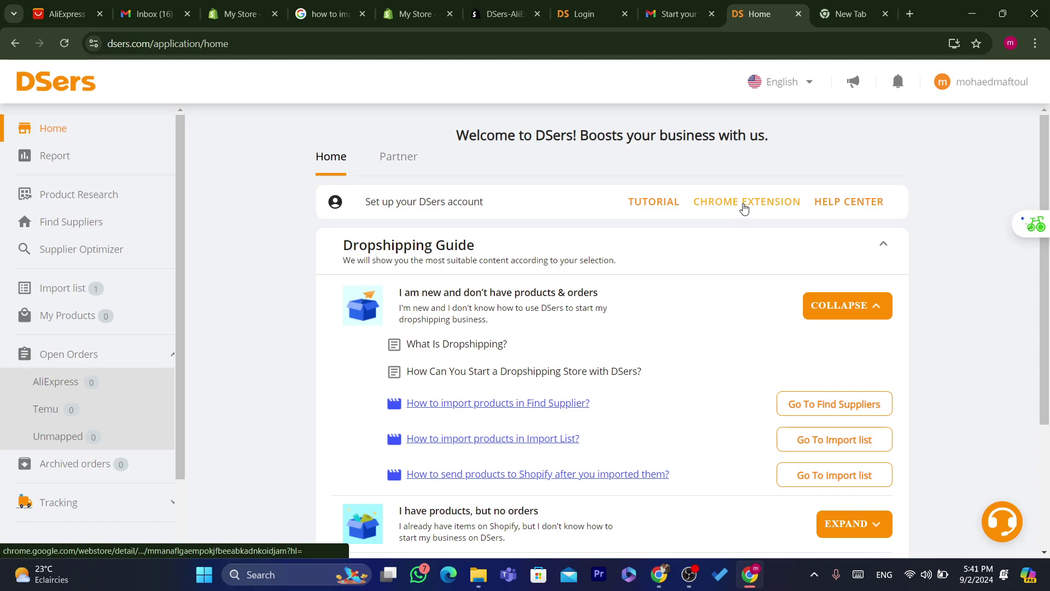
- Install the DSers - AliExpress.com Product Importer extension from the Chrome Web Store and dismiss the sync offer
left_click(743, 209)
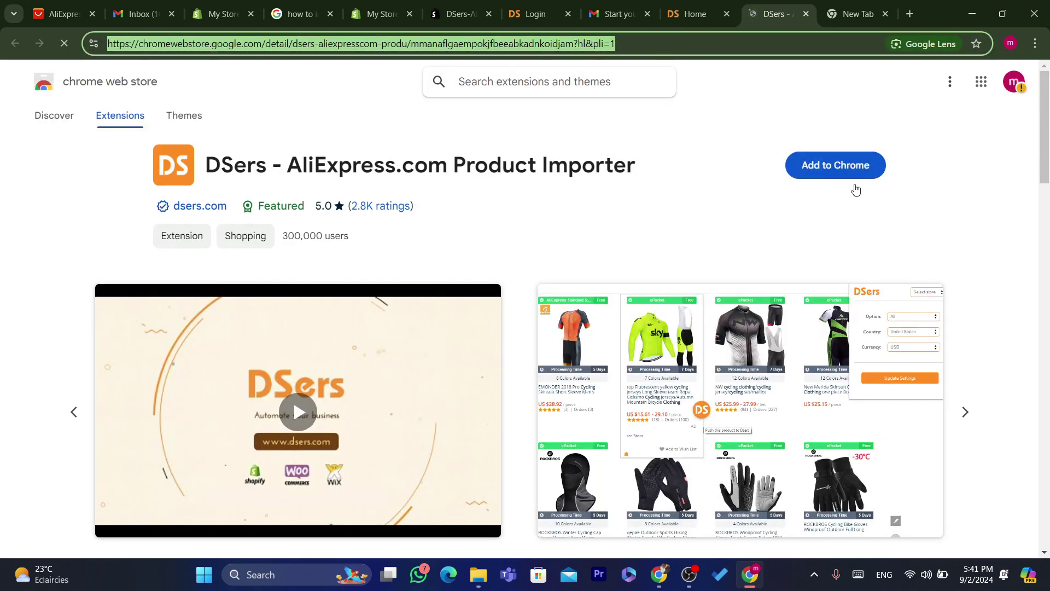
left_click(841, 176)
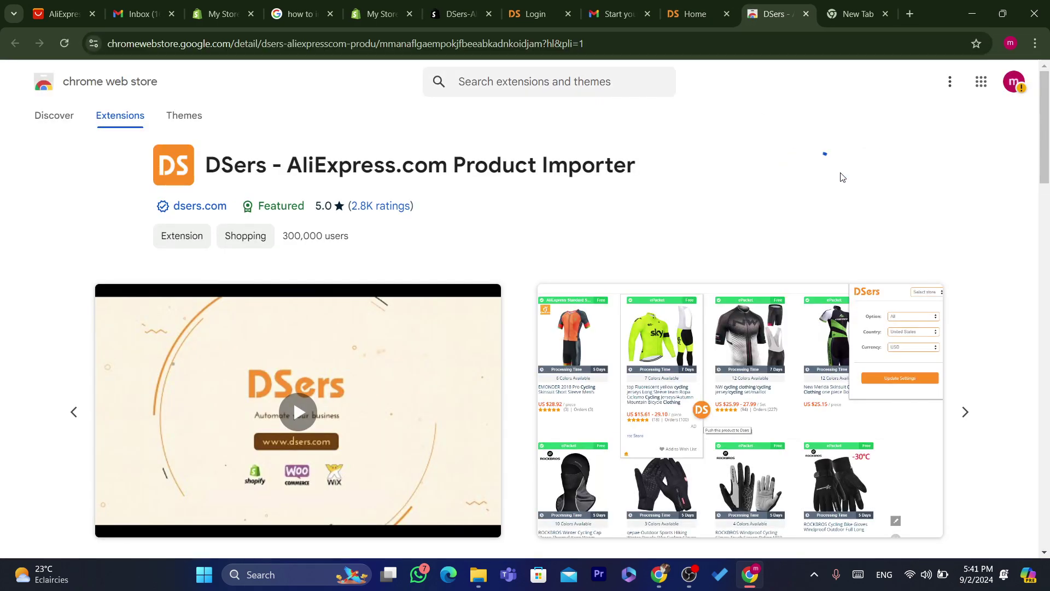
left_click(563, 189)
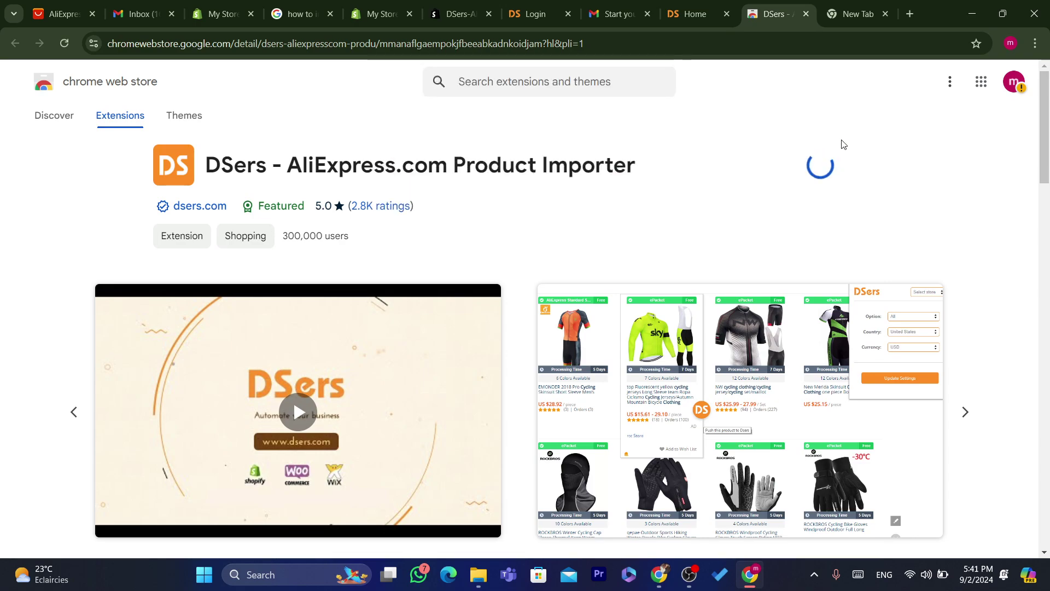
left_click(872, 6)
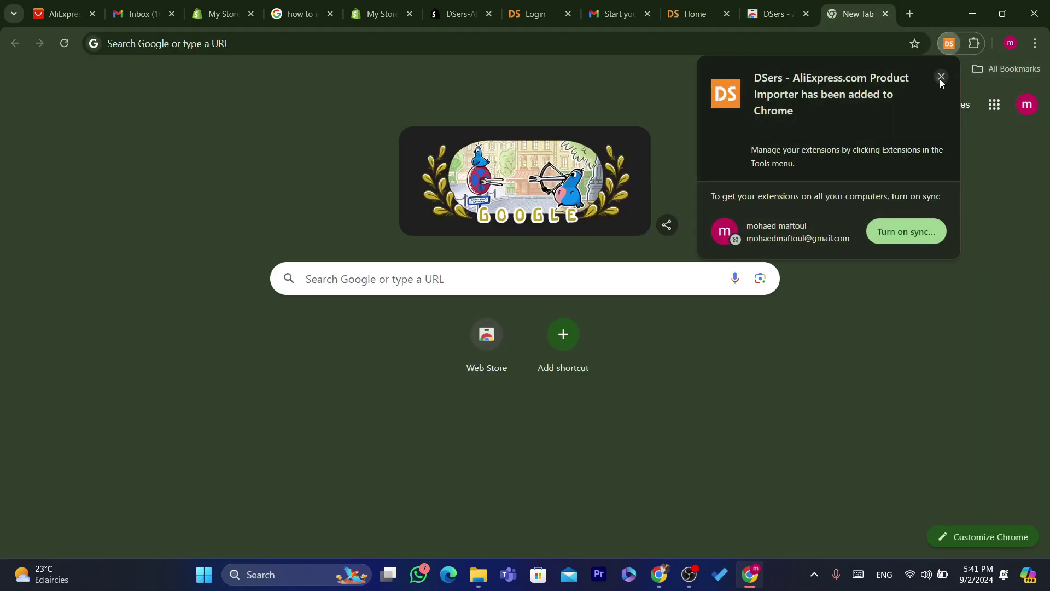
left_click(941, 77)
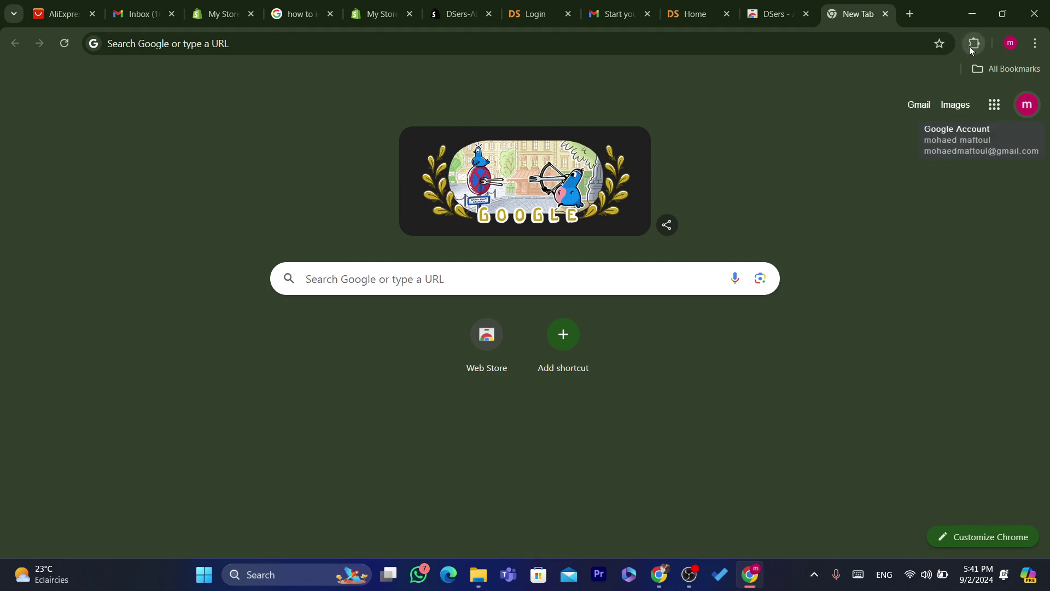
- Pin the DSers - AliExpress.com Product Importer extension to the browser toolbar
left_click(970, 44)
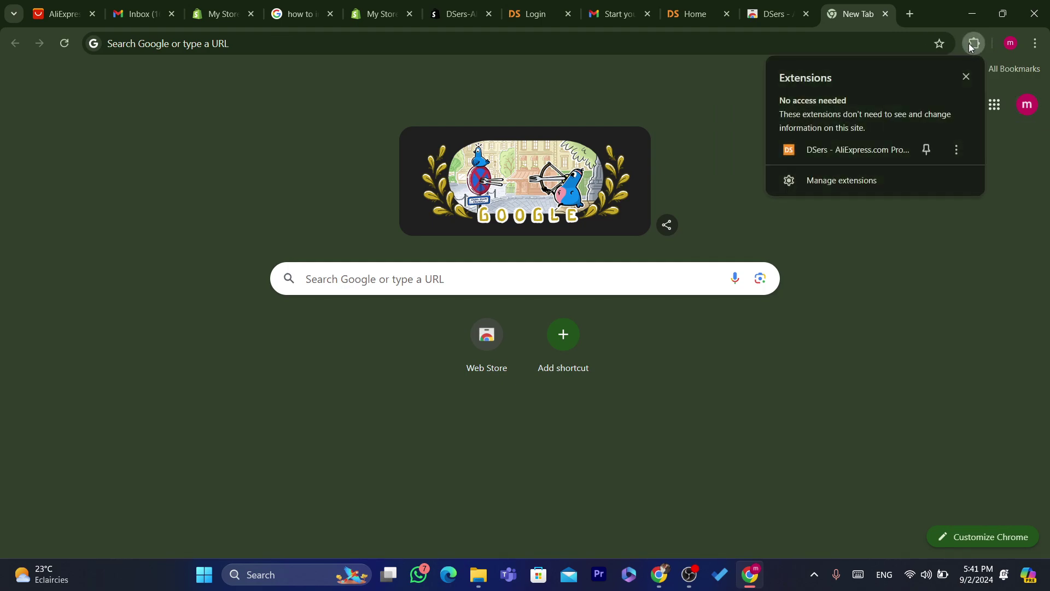
left_click(927, 152)
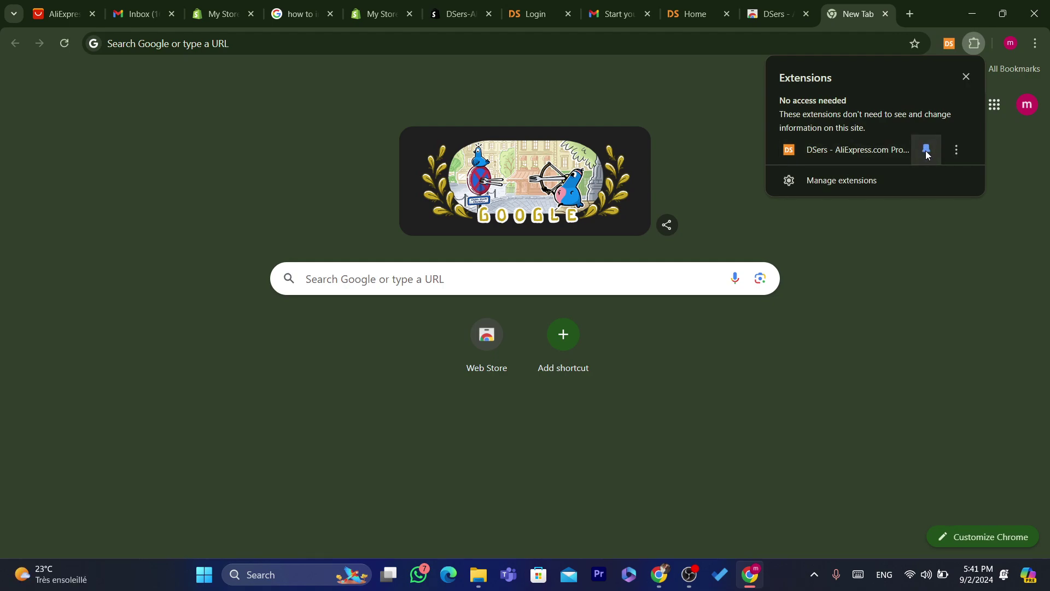
left_click(933, 211)
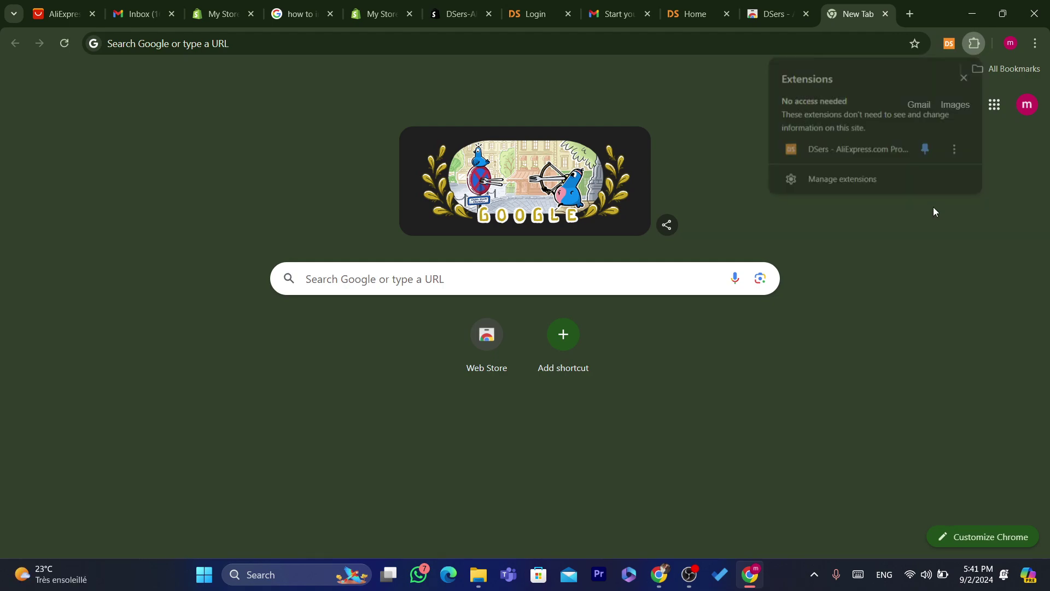
- Return to the DSers home page, open the DSers extension there and read its account message
left_click(729, 6)
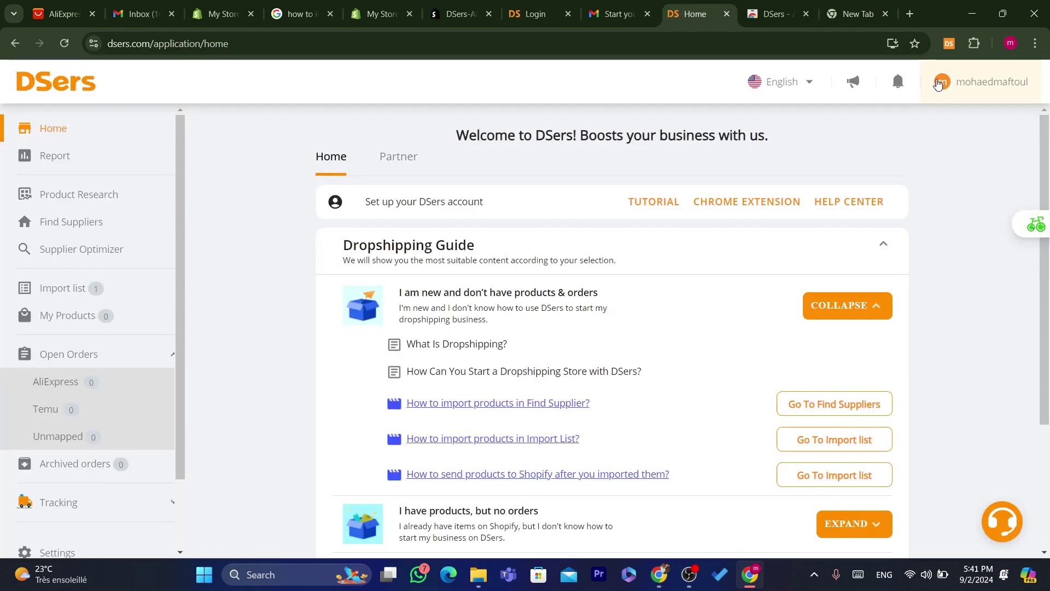
left_click(948, 44)
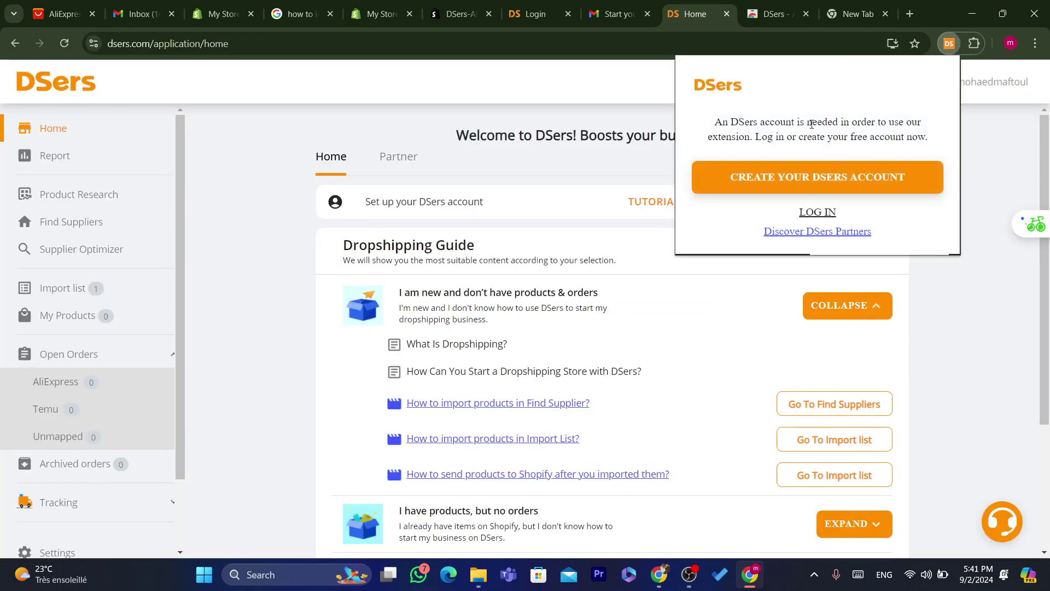
left_click_drag(739, 121, 843, 135)
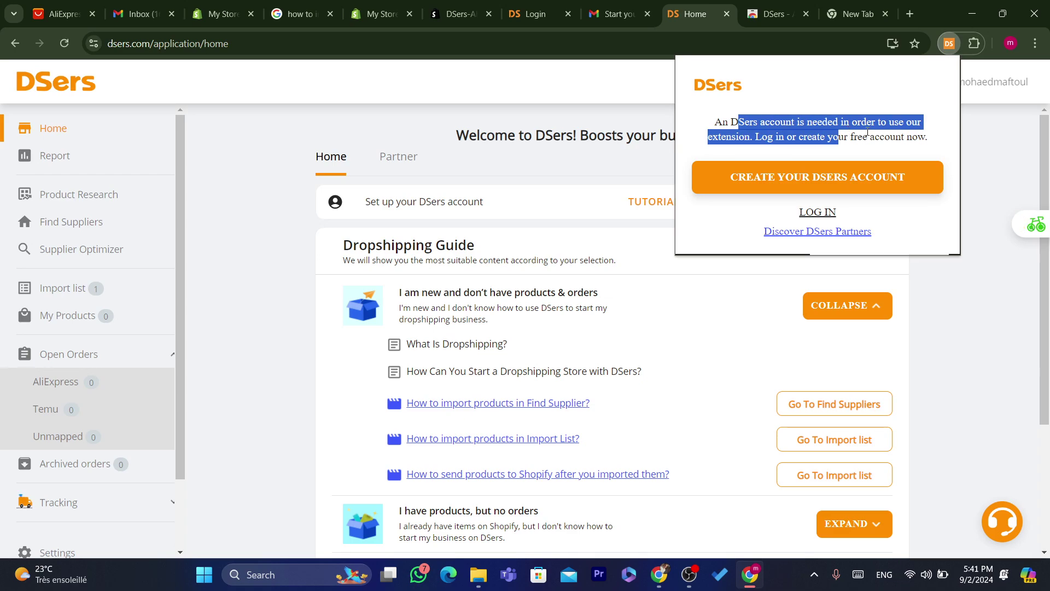
- Log in to the existing DSers account from the extension's account prompt
left_click(903, 134)
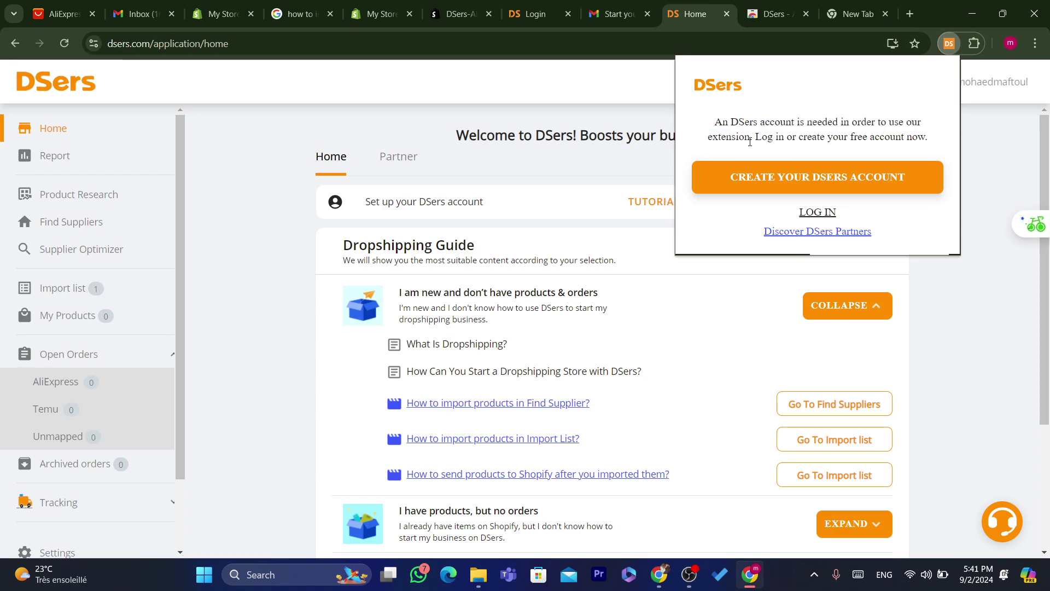
left_click(811, 212)
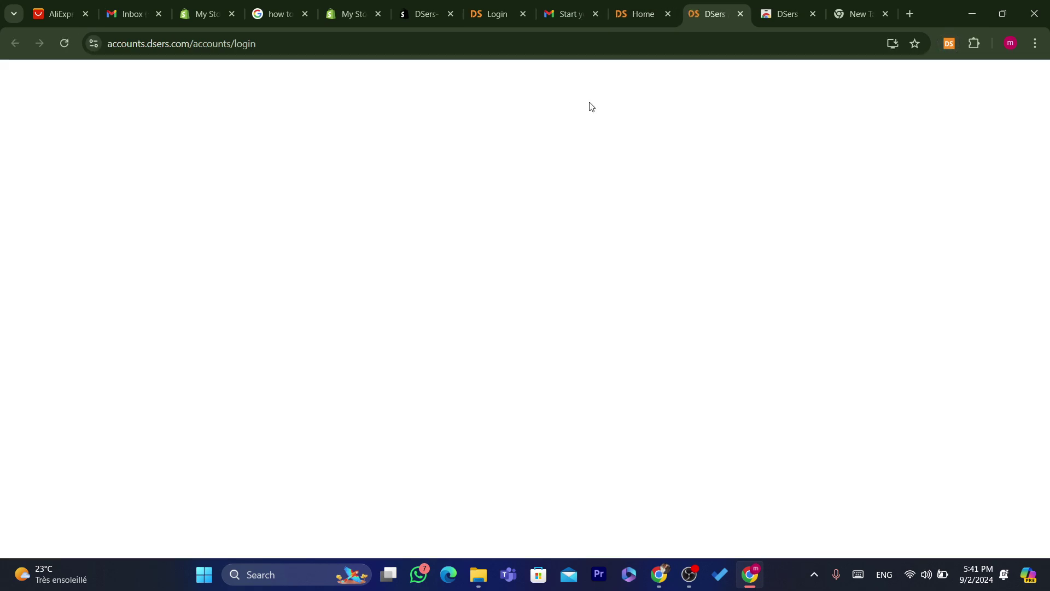
left_click(633, 43)
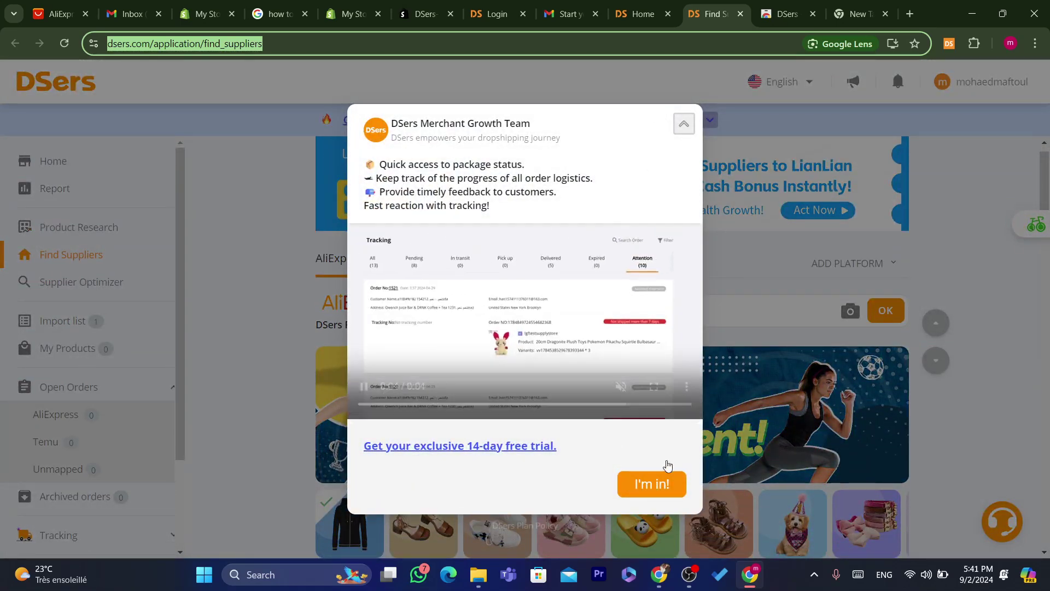
- Dismiss the free trial promotion, the abnormal store authorization notice and the AliExpress authorization update without relinking
left_click(638, 488)
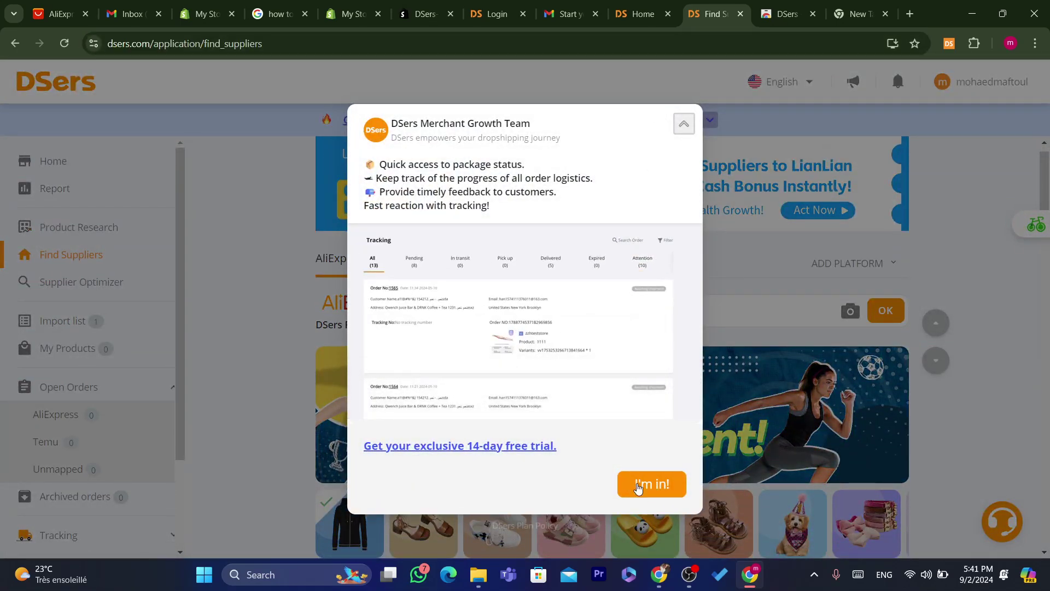
left_click(683, 124)
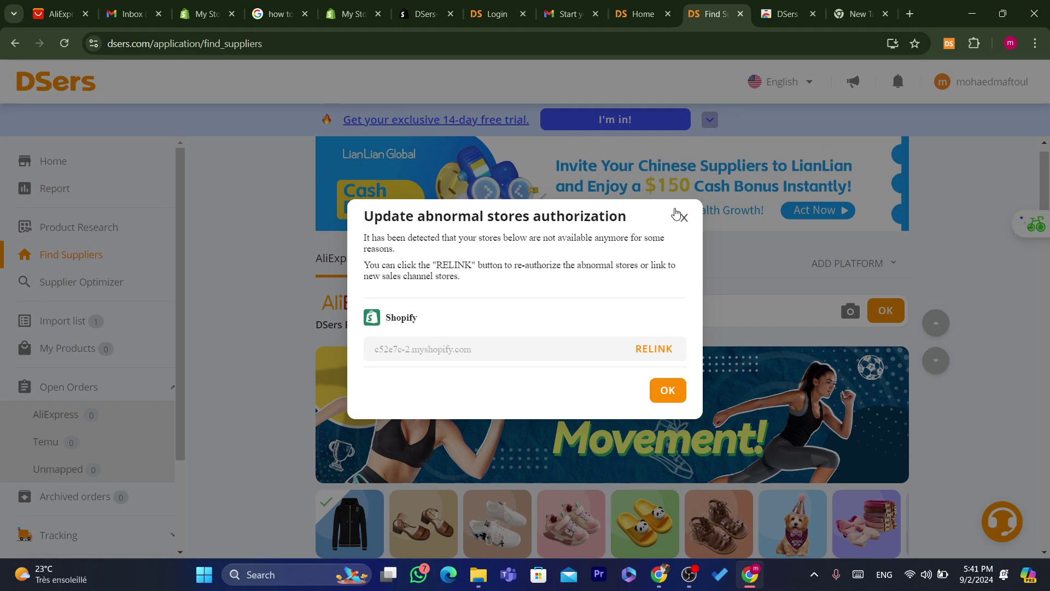
left_click(683, 220)
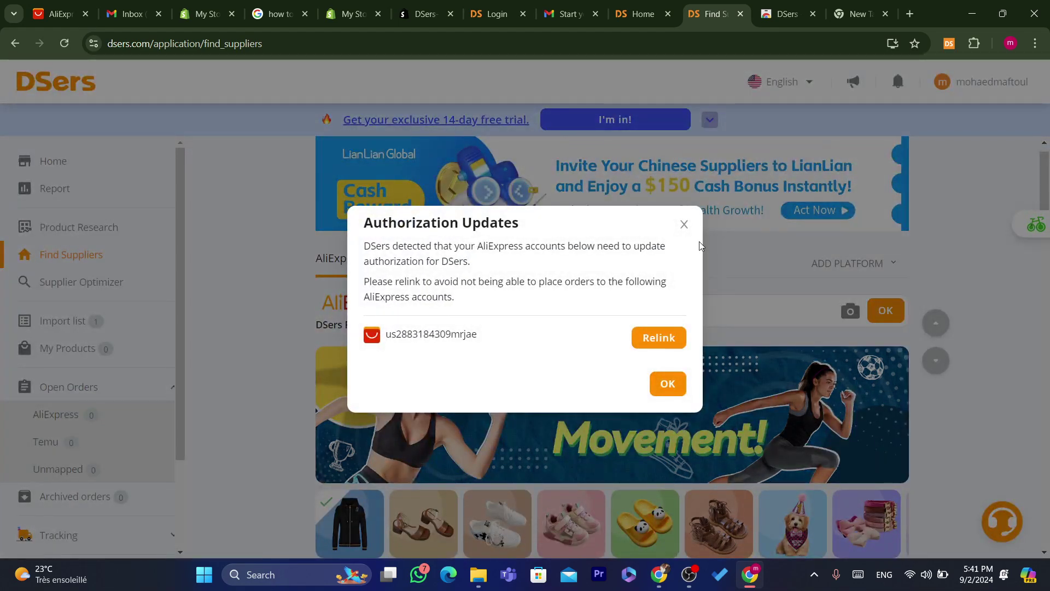
left_click(684, 225)
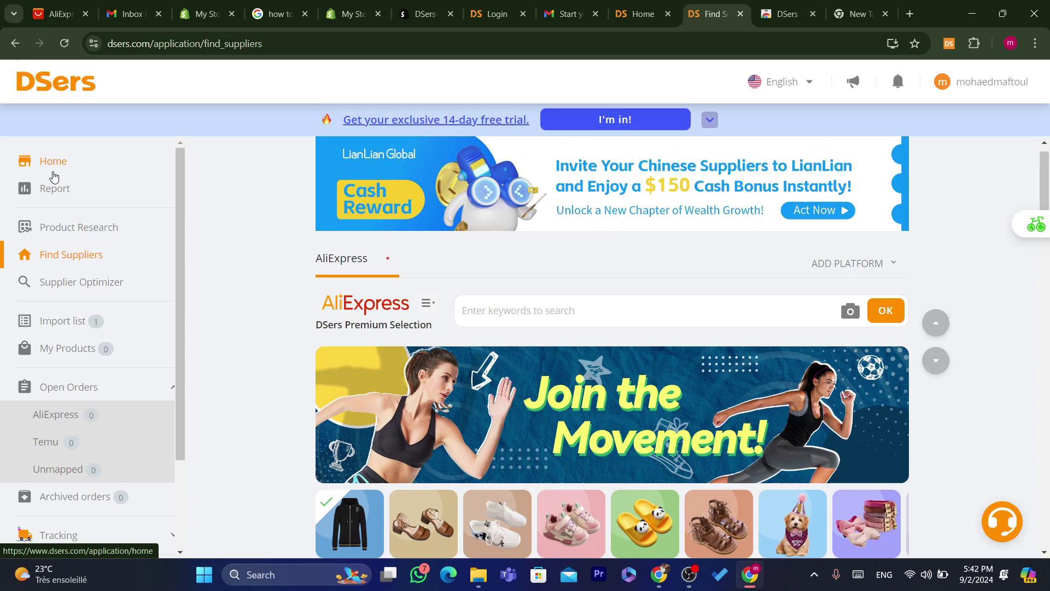
- Go to the DSers home page and read through the Dropshipping Guide options
left_click(54, 177)
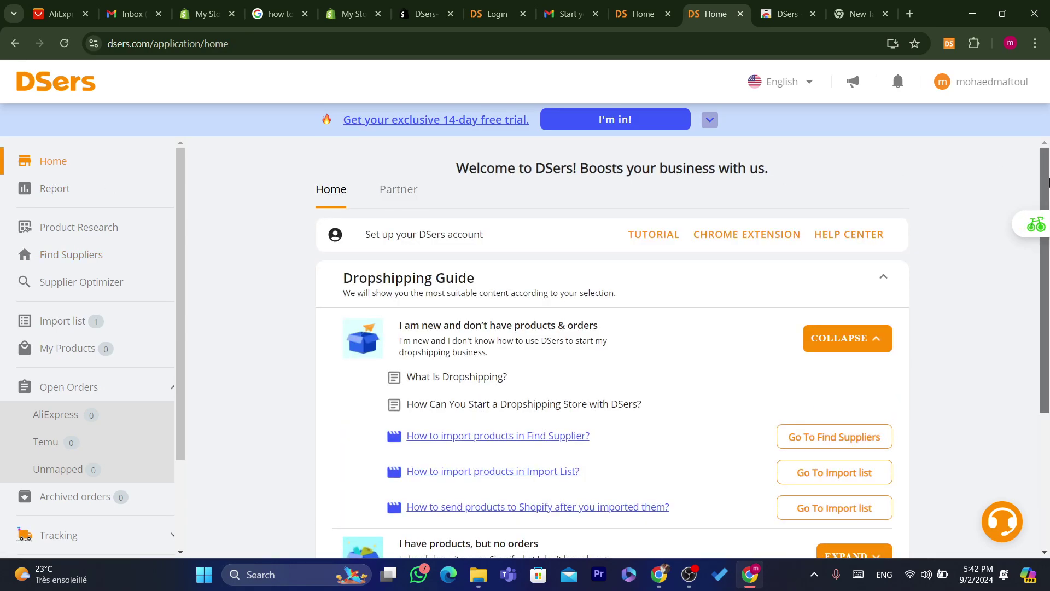
scroll(426, 236, "down", 1)
left_click_drag(340, 282, 534, 281)
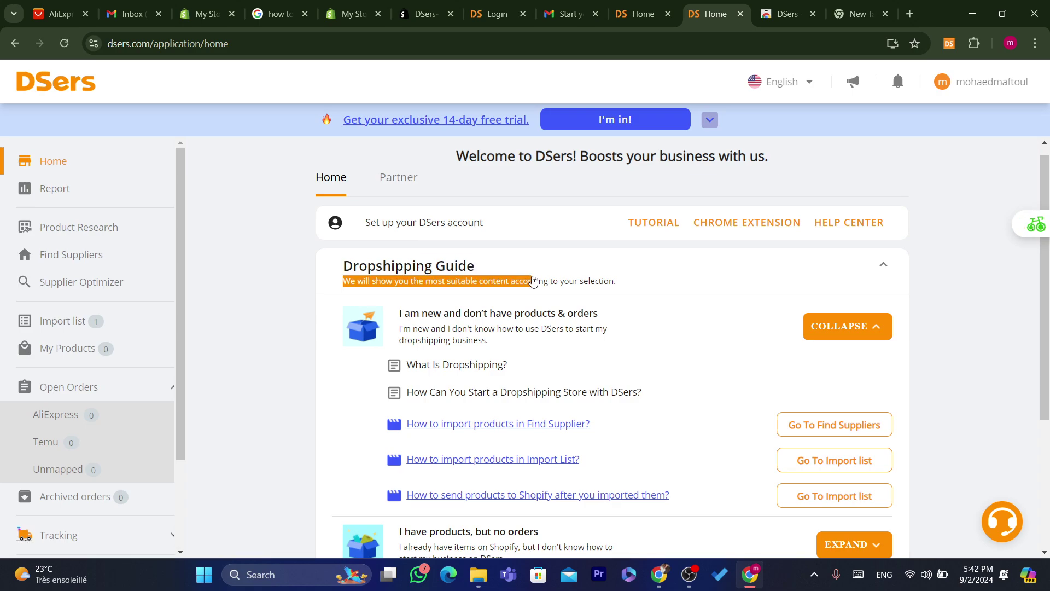
left_click(417, 290)
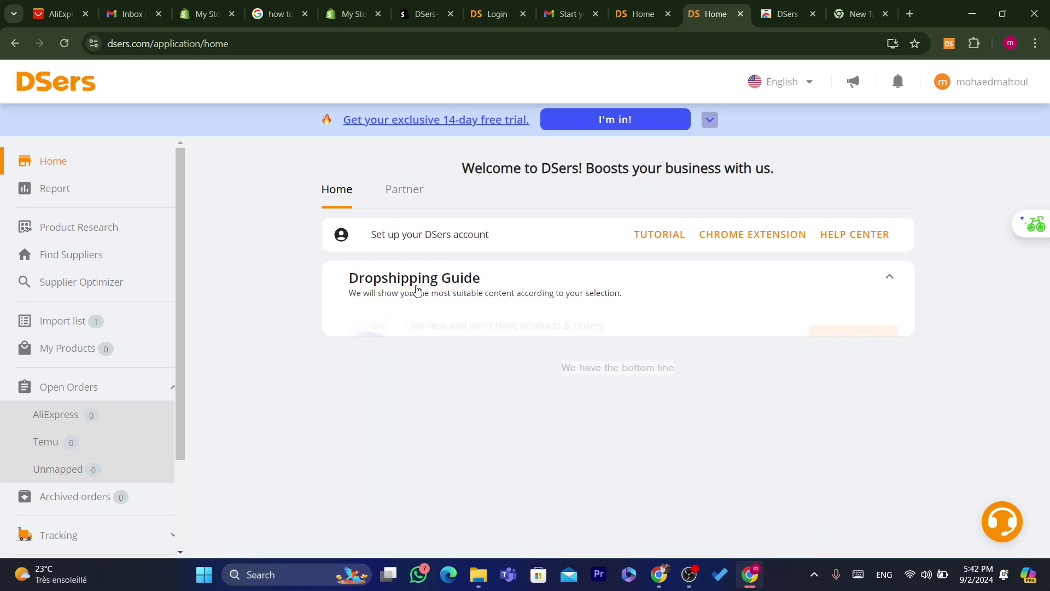
scroll(1047, 189, "down", 2)
scroll(1047, 190, "down", 3)
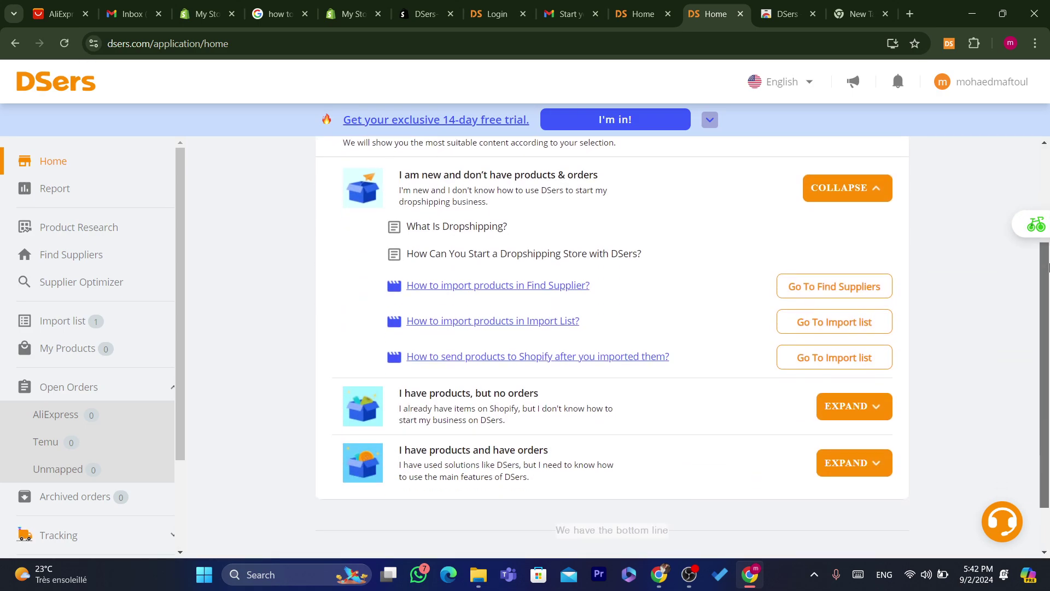
scroll(1047, 190, "up", 1)
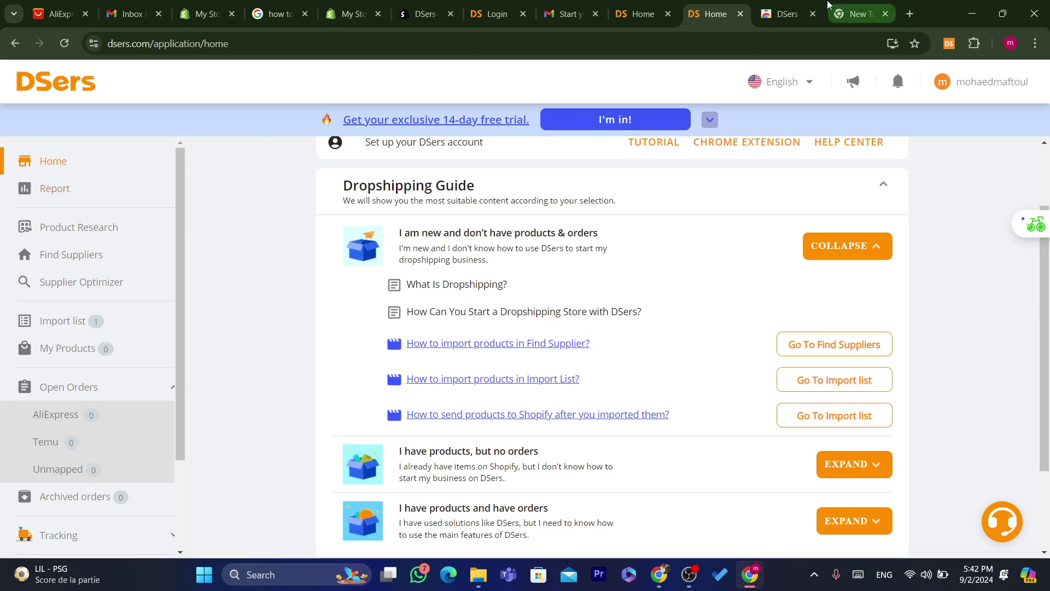
- Search Google for "aliexpress" in the Chrome Web Store tab and open the AliExpress site from the results
left_click(788, 14)
type("aliexpress")
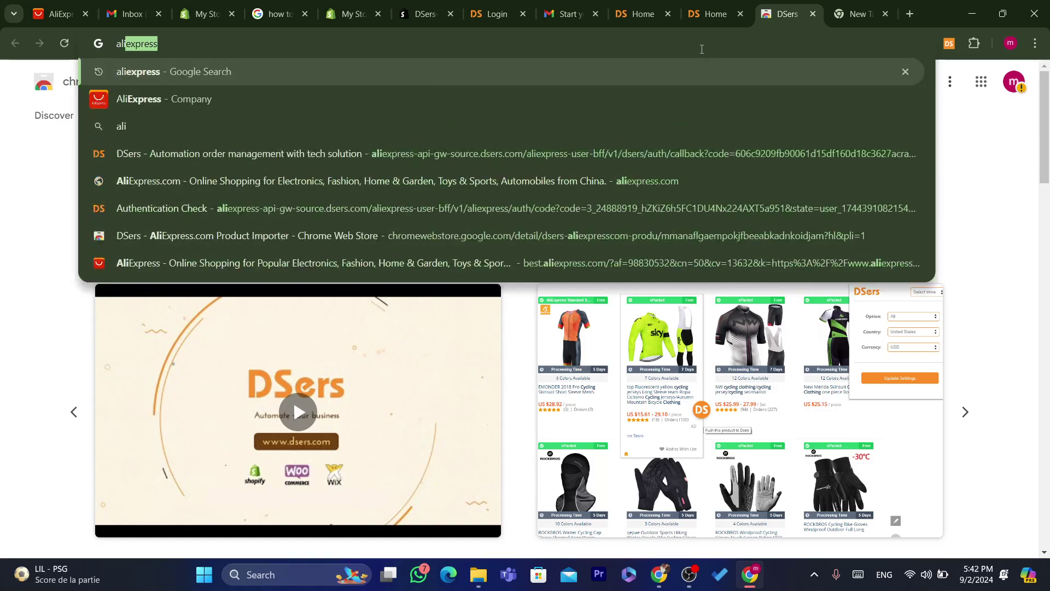
left_click(644, 71)
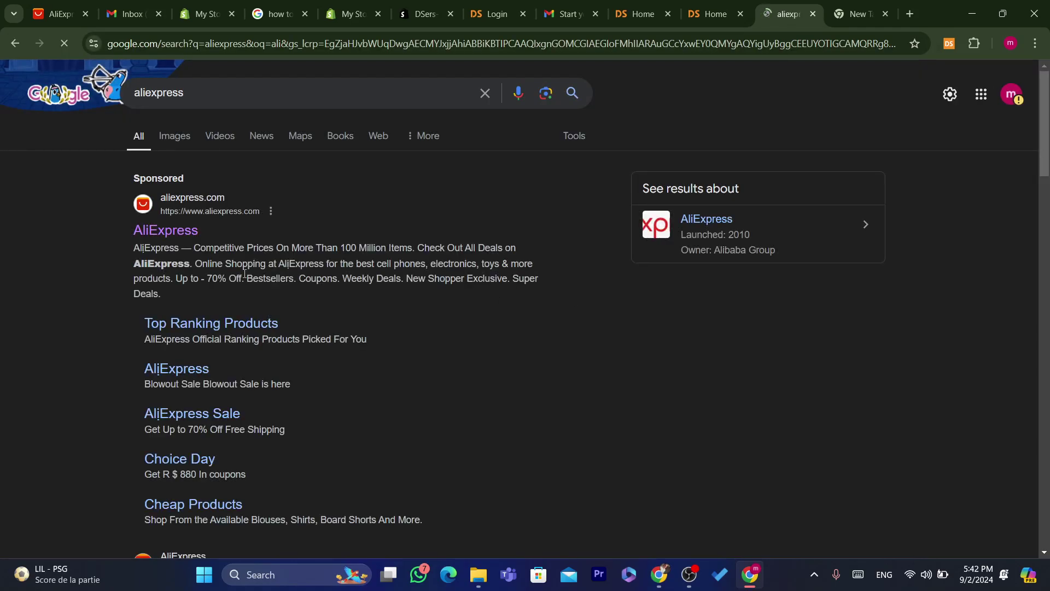
left_click(181, 237)
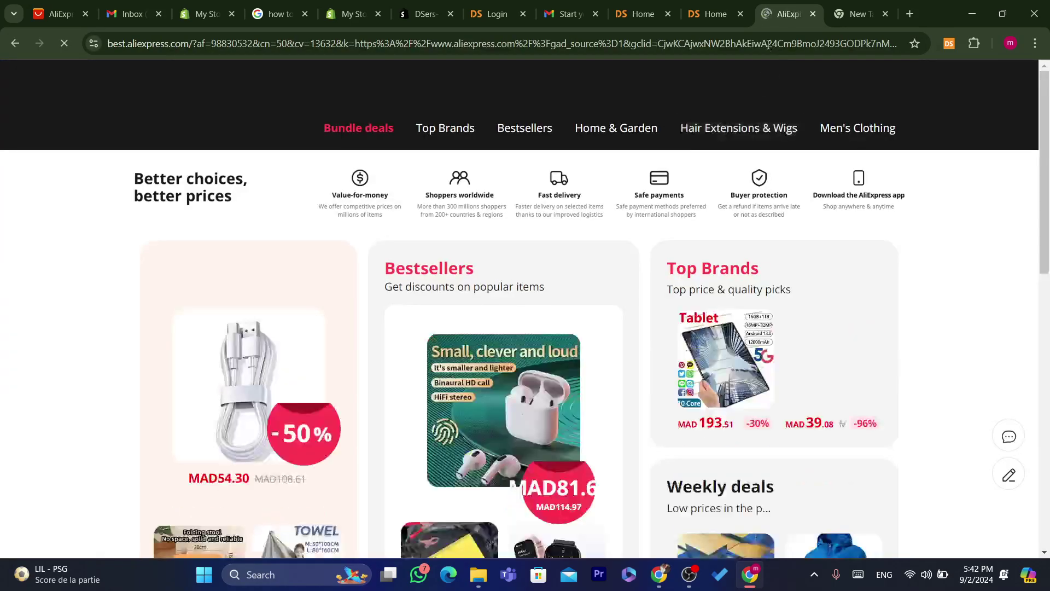
- Open the product page of the Wireless Car Vacuum Cleaner from AliExpress's More to Love section
left_click(1049, 325)
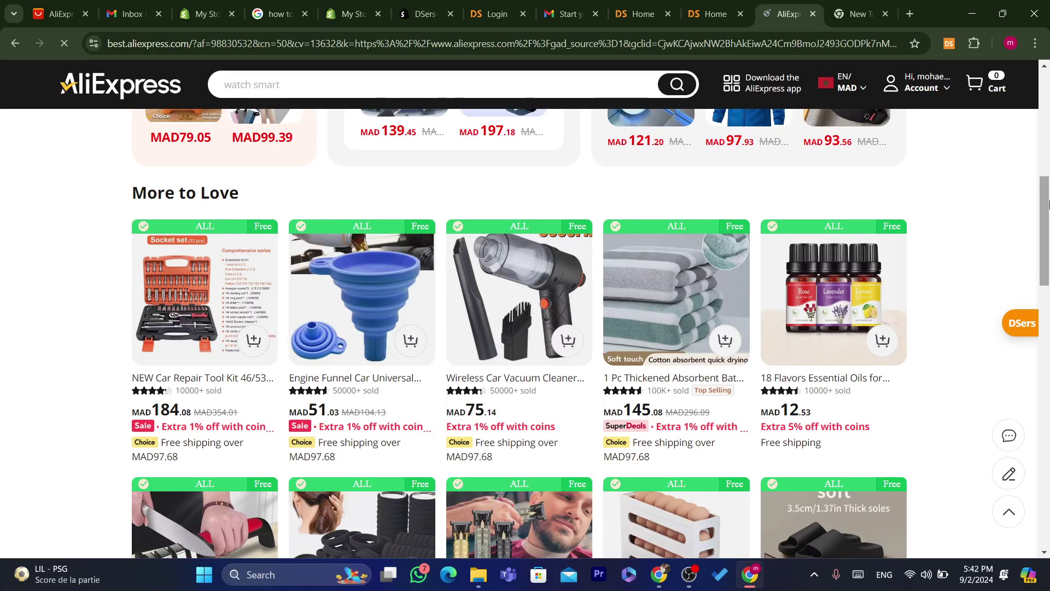
scroll(765, 219, "down", 1)
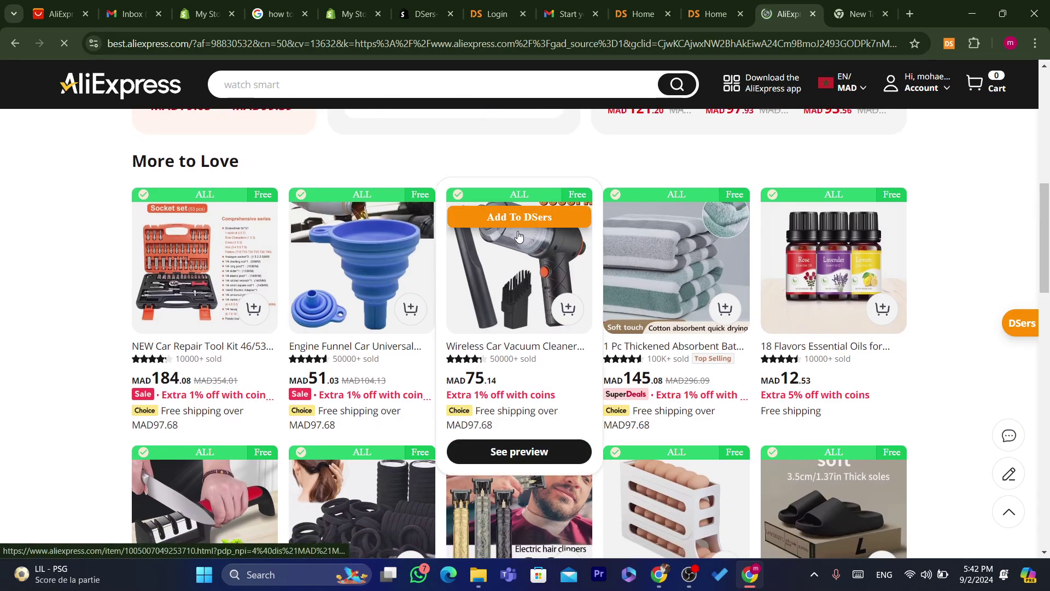
left_click(517, 300)
left_click(592, 44)
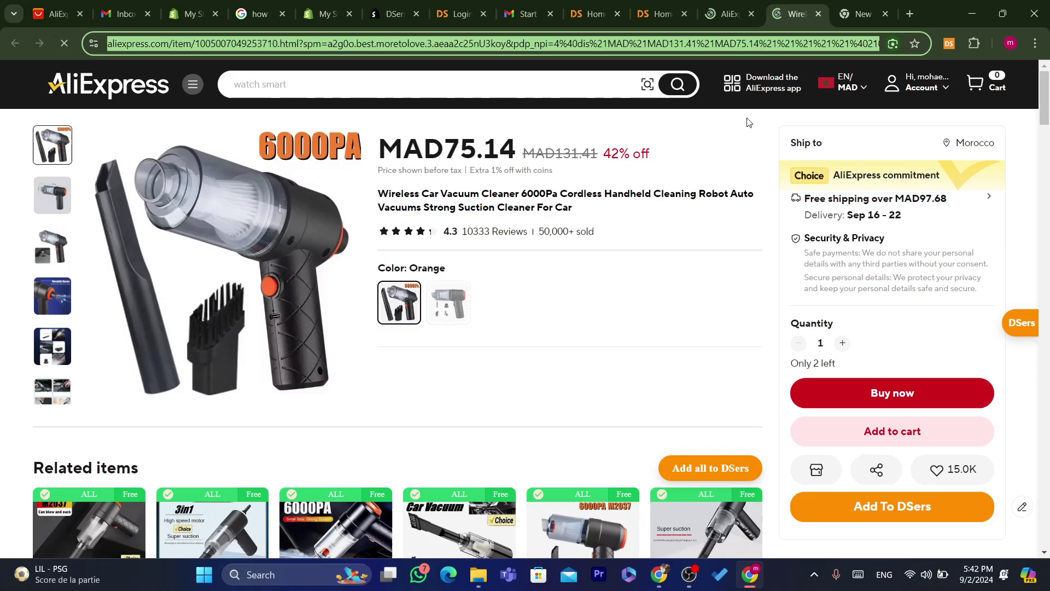
- Set AliExpress's currency to USD ( US Dollar ) and the ship-to country to United States, and save the settings
left_click(820, 94)
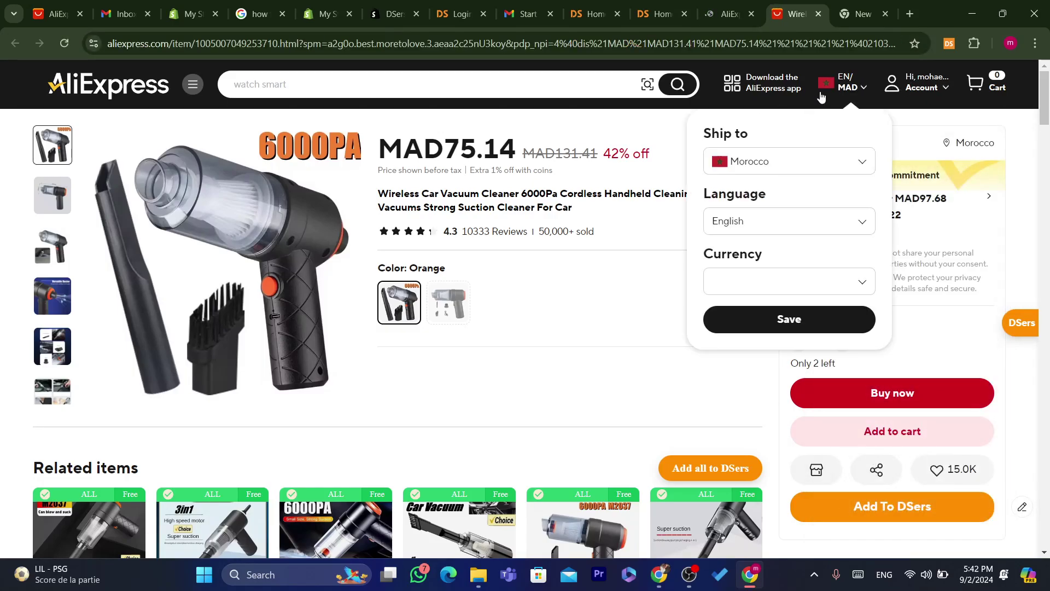
left_click(773, 285)
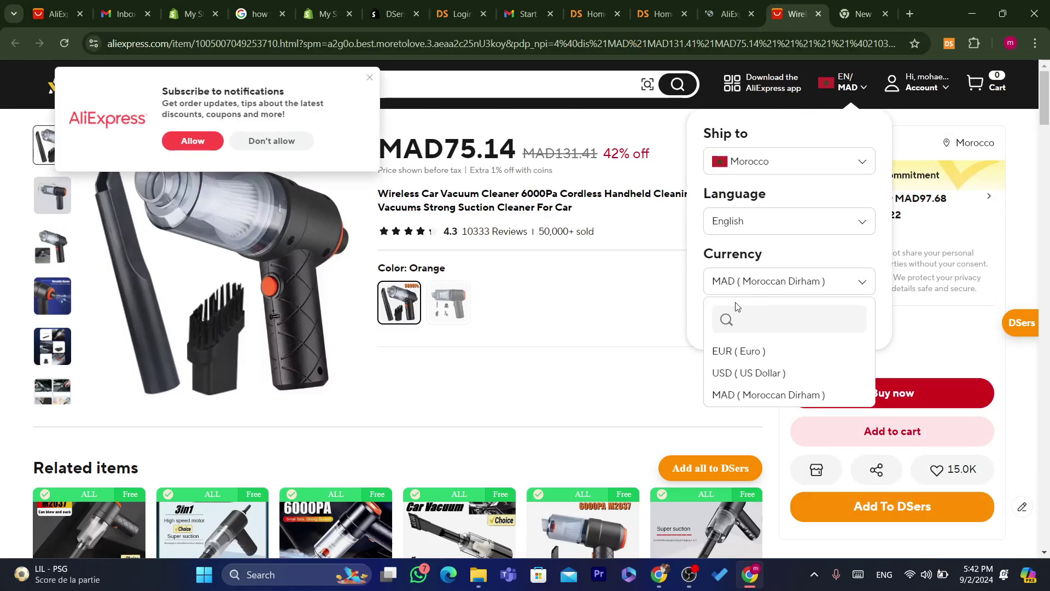
left_click(748, 374)
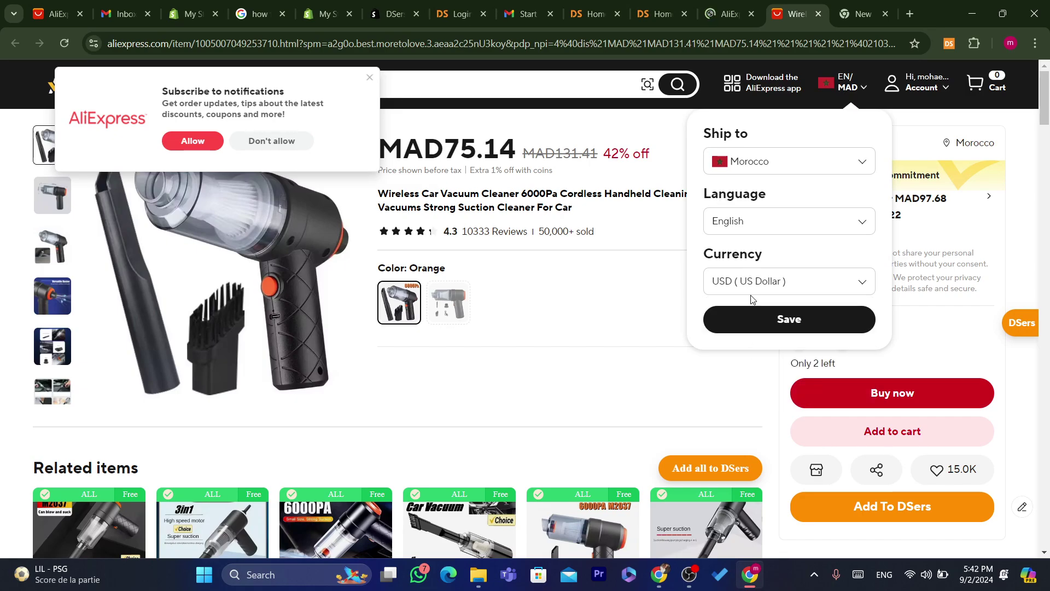
left_click(746, 162)
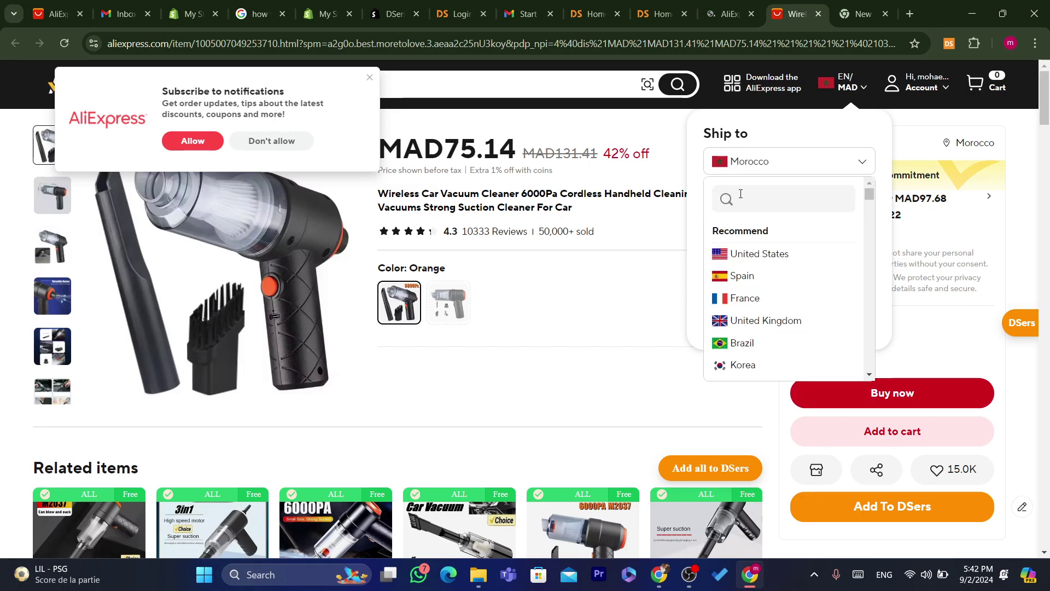
left_click(757, 254)
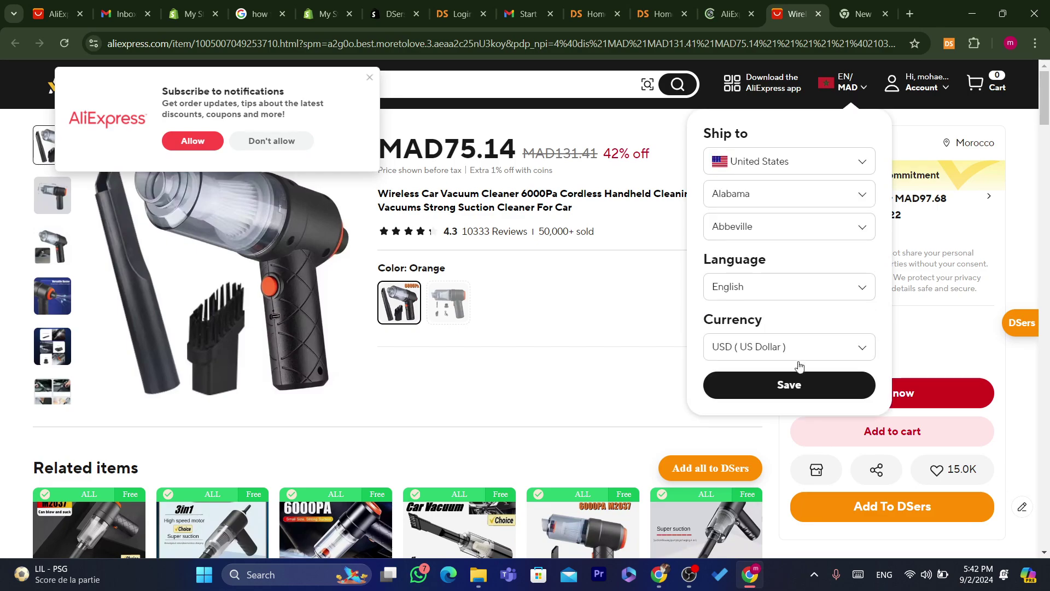
left_click(779, 387)
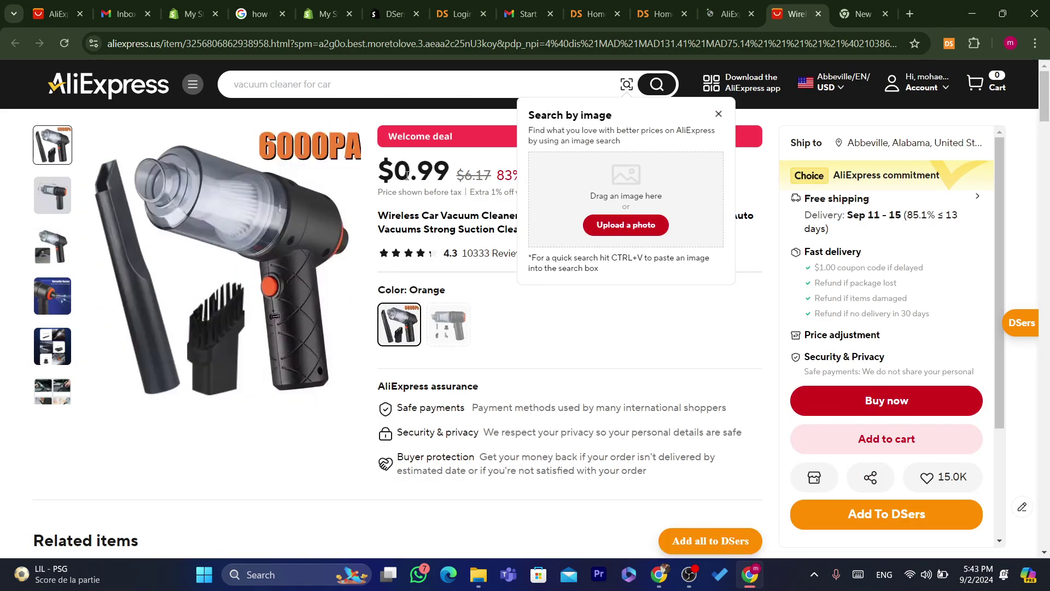
- Close the image search pop-up and add the Wireless Car Vacuum Cleaner to DSers from its product page
left_click(717, 115)
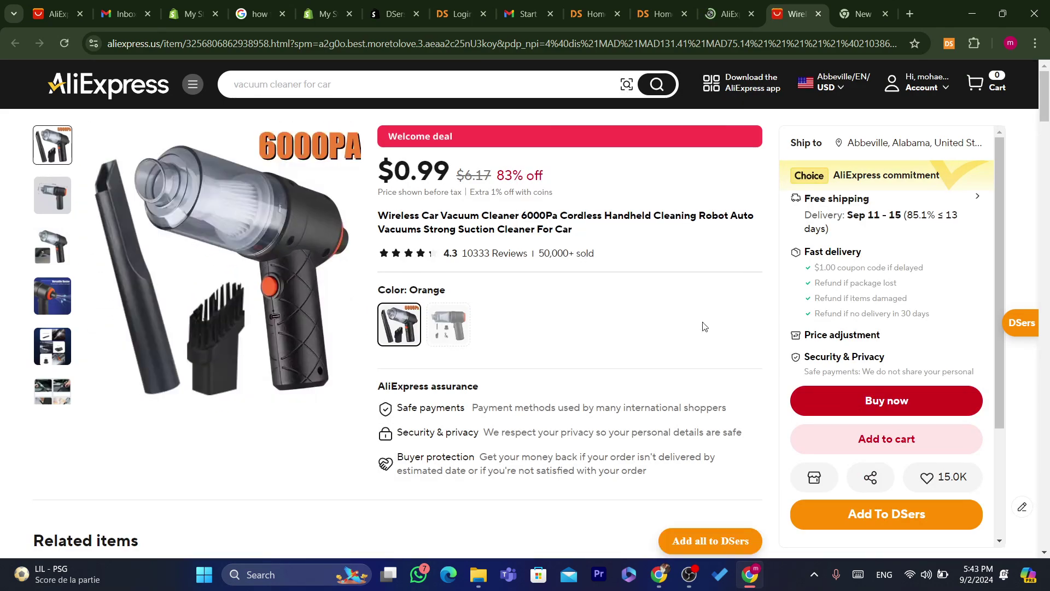
scroll(617, 209, "down", 1)
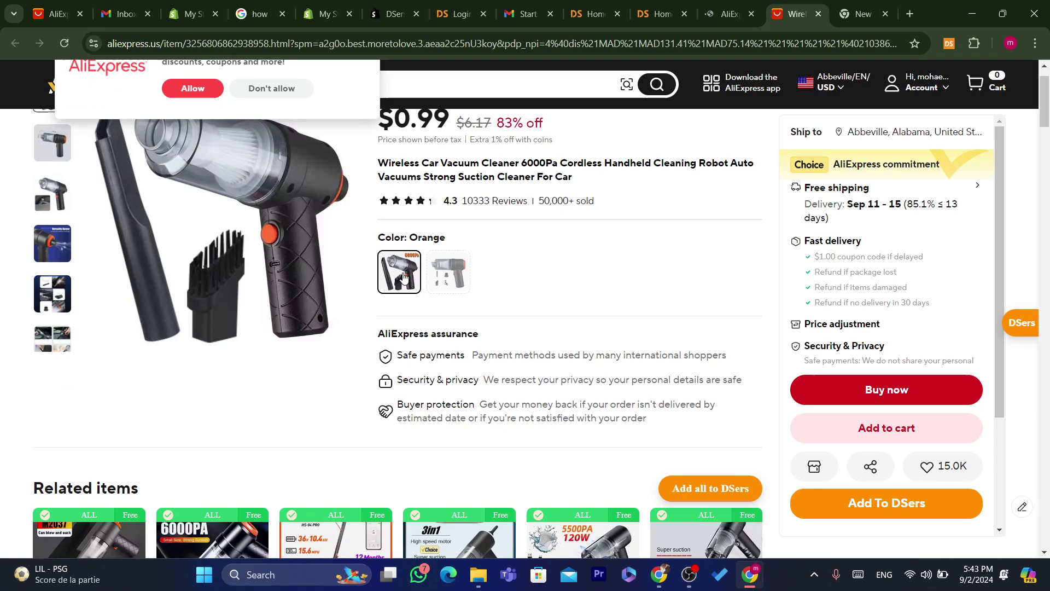
triple_click(496, 170)
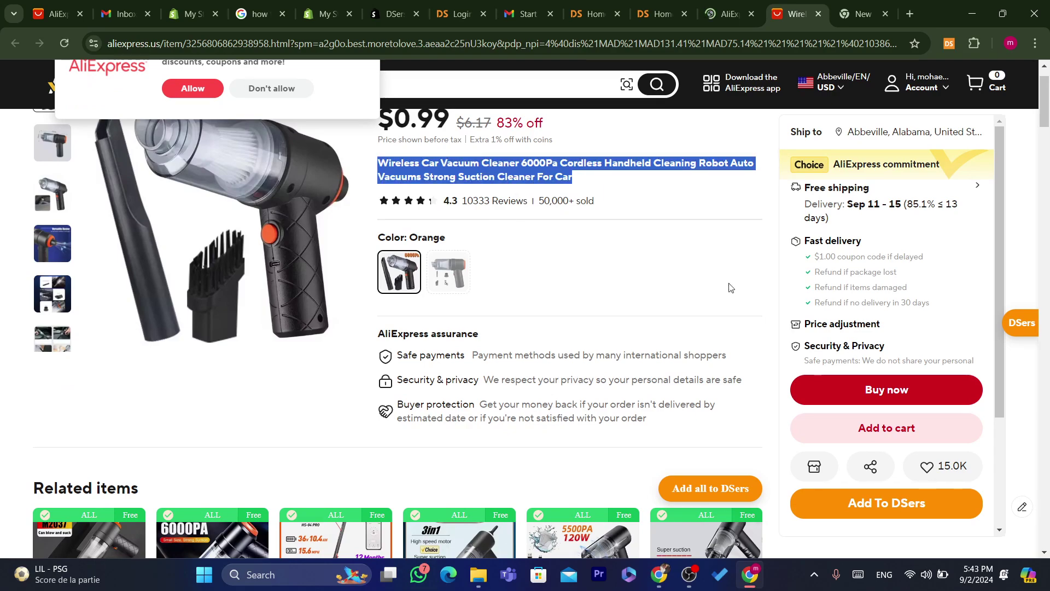
left_click(885, 517)
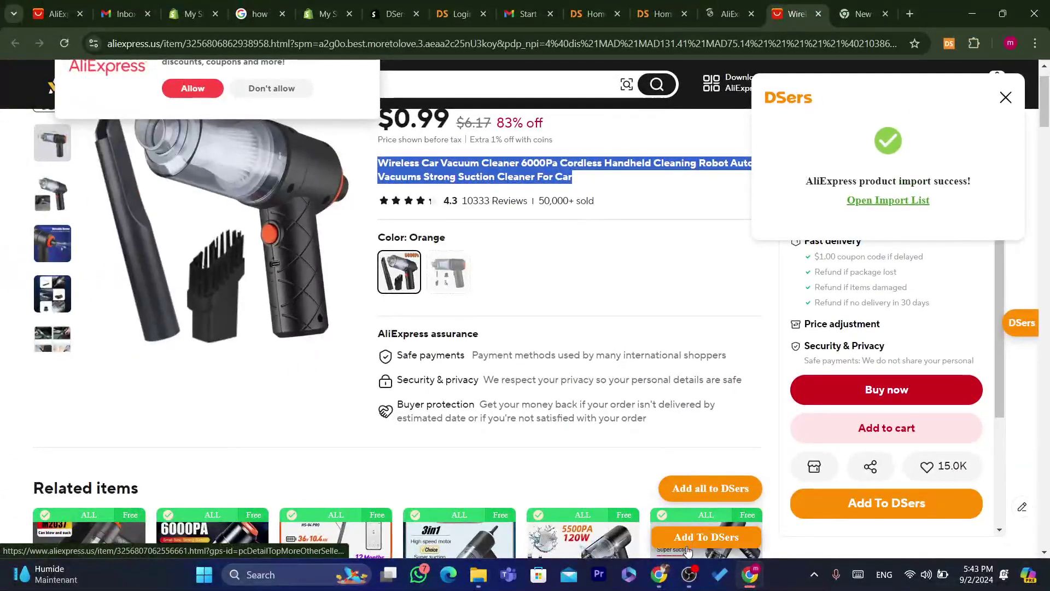
left_click(689, 575)
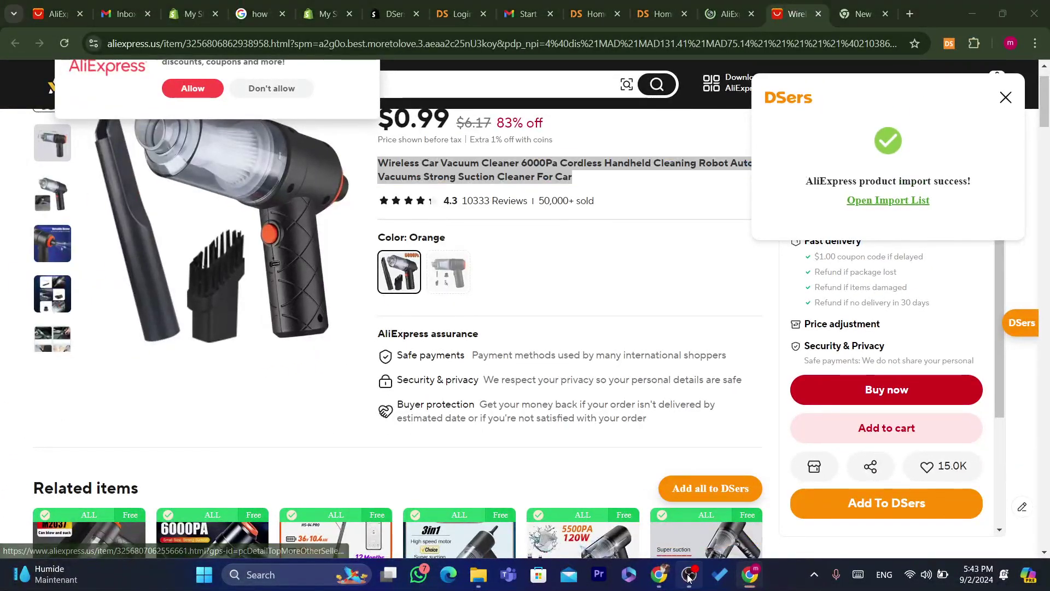
left_click(750, 575)
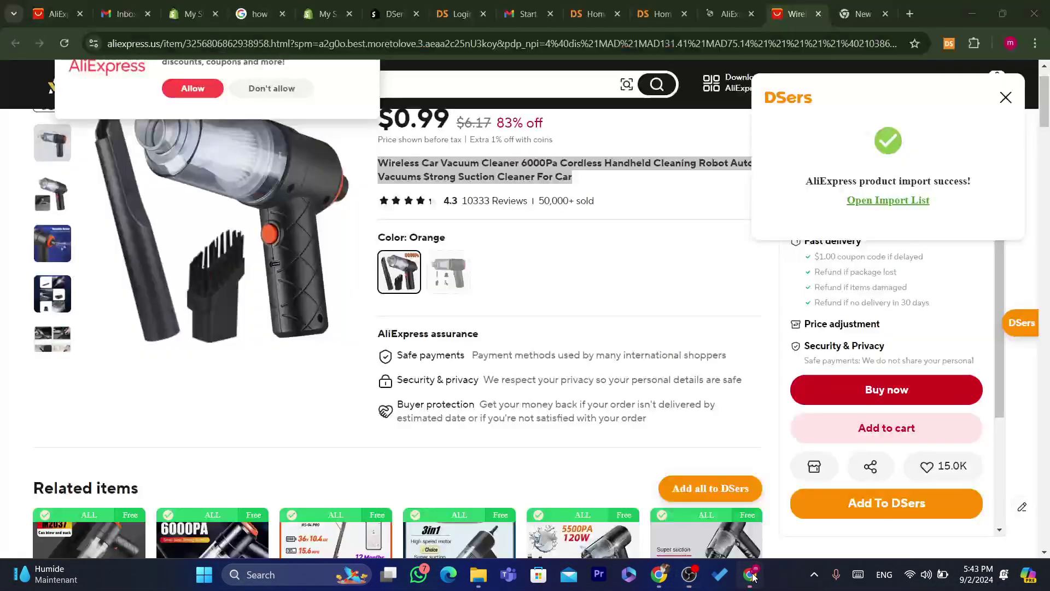
- Review the DSers import list and open the AliExpress source page of the imported Wireless Car Vacuum Cleaner
key("ctrl+shift+Tab")
key("ctrl+shift+Tab")
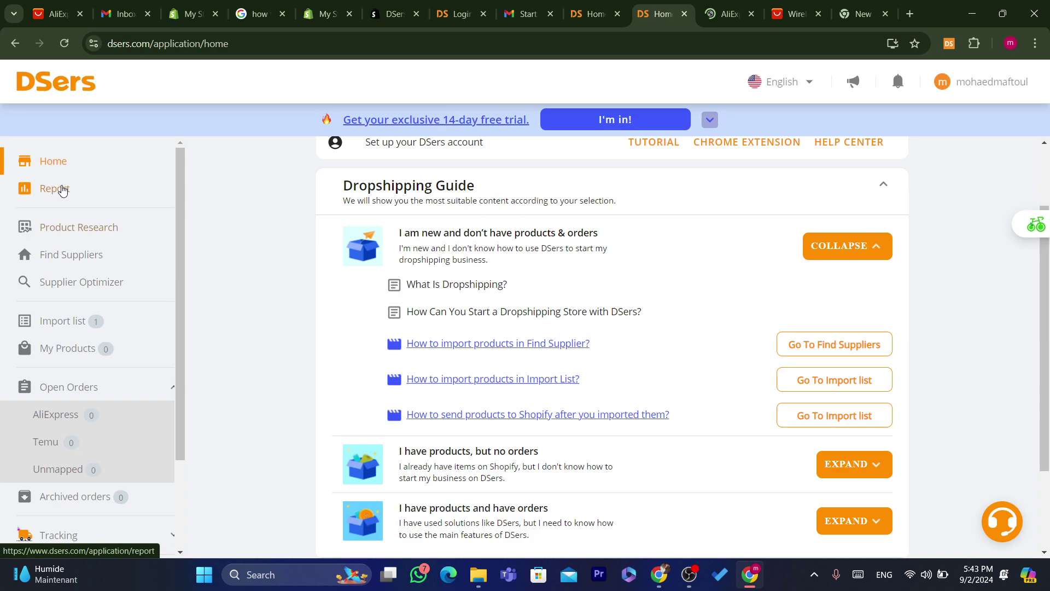
left_click(68, 326)
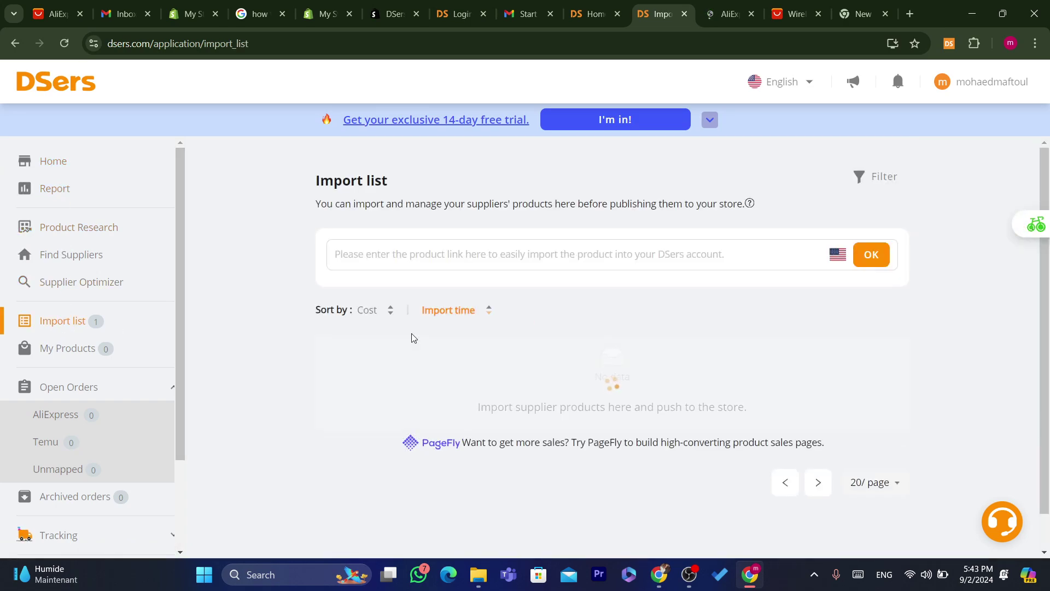
scroll(846, 196, "down", 2)
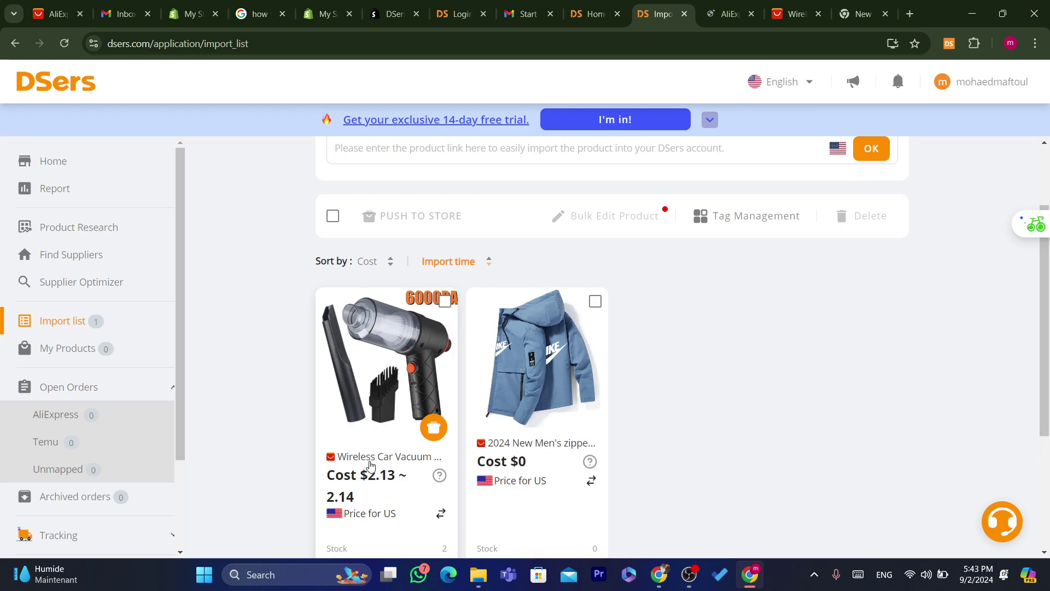
left_click(369, 459)
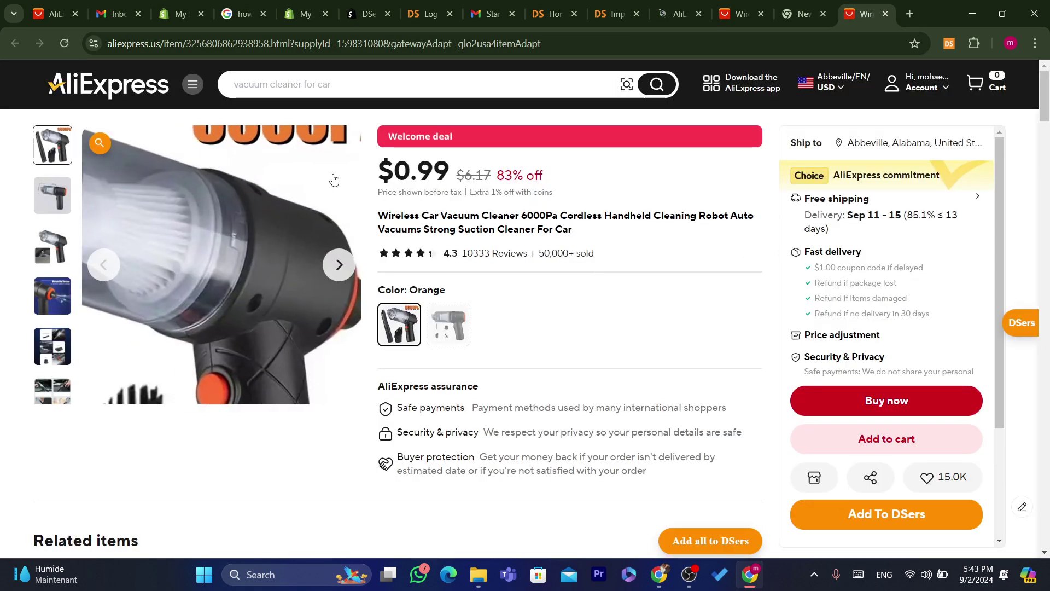
left_click_drag(1049, 129, 1027, 73)
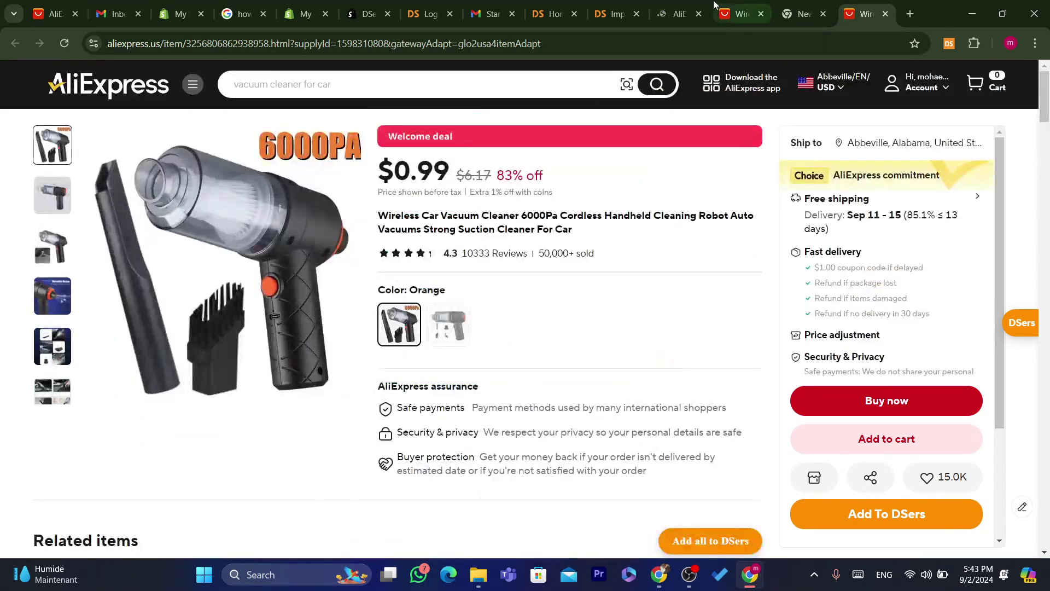
- Look through the open AliExpress product pages and return to the DSers import list
left_click(734, 6)
left_click(683, 12)
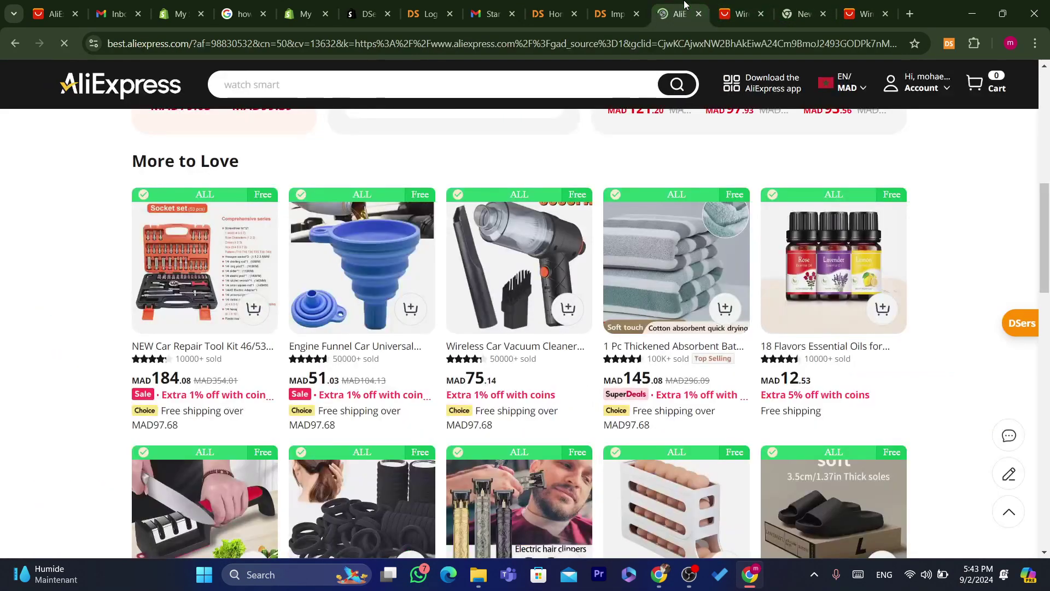
left_click(748, 4)
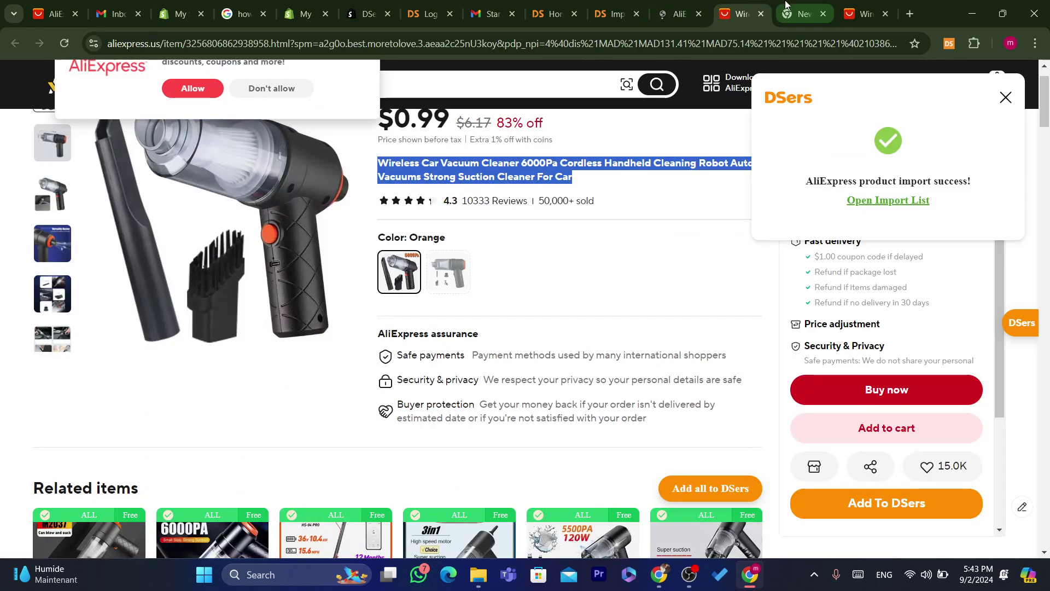
left_click(804, 14)
left_click(867, 14)
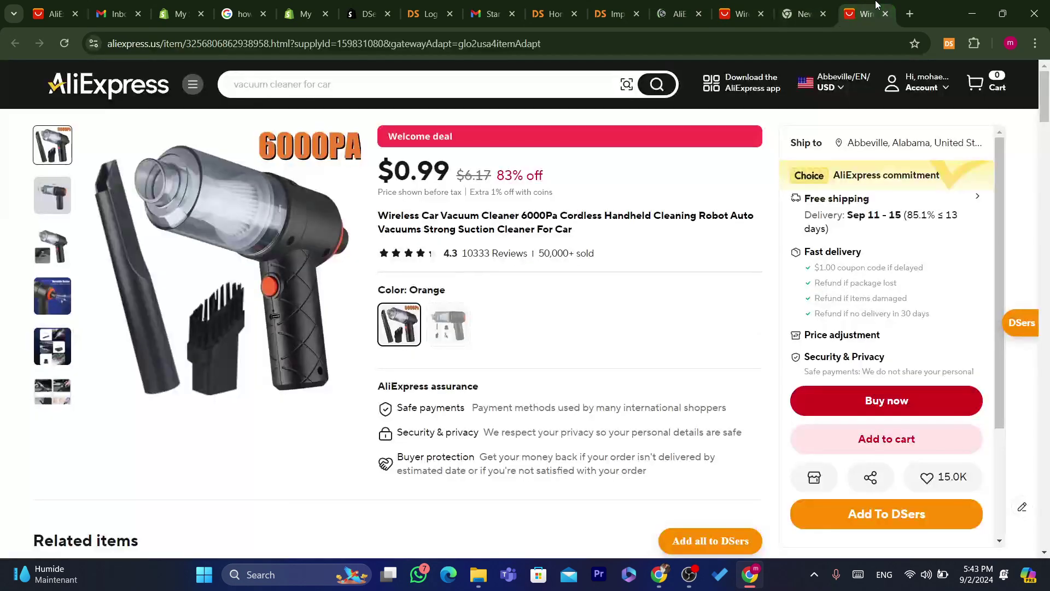
left_click(495, 11)
left_click(616, 13)
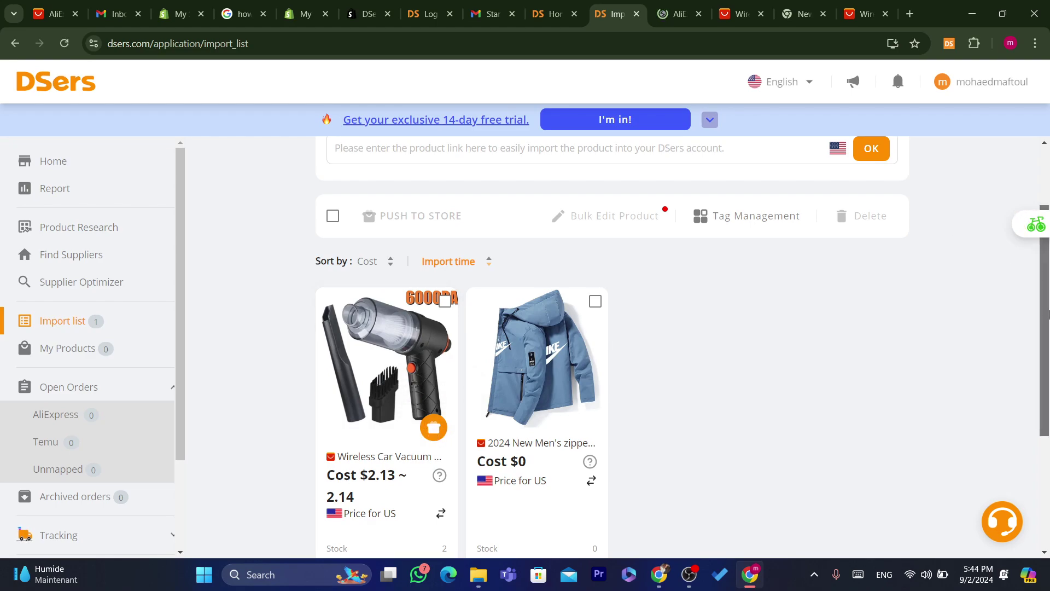
- Open the Wireless Car Vacuum Cleaner's product details for editing and close the AI image promotion pop-up
scroll(514, 335, "down", 3)
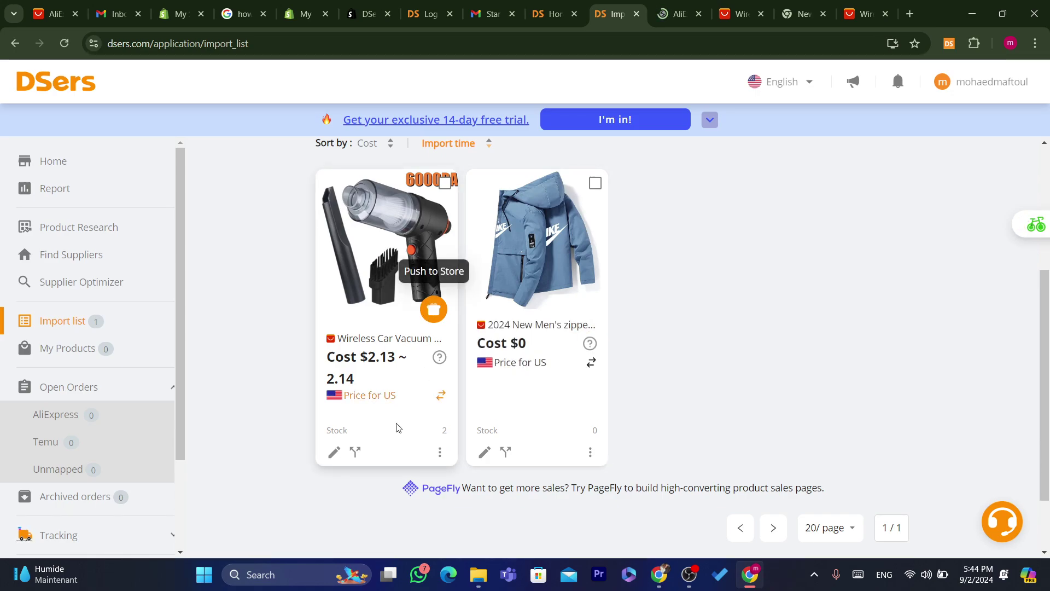
left_click(332, 453)
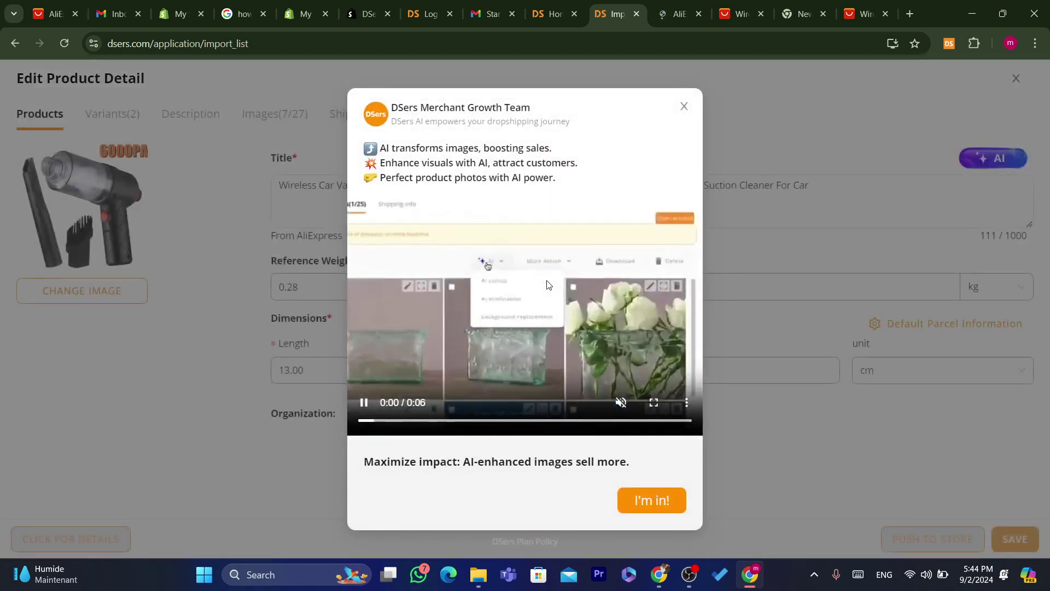
left_click(683, 106)
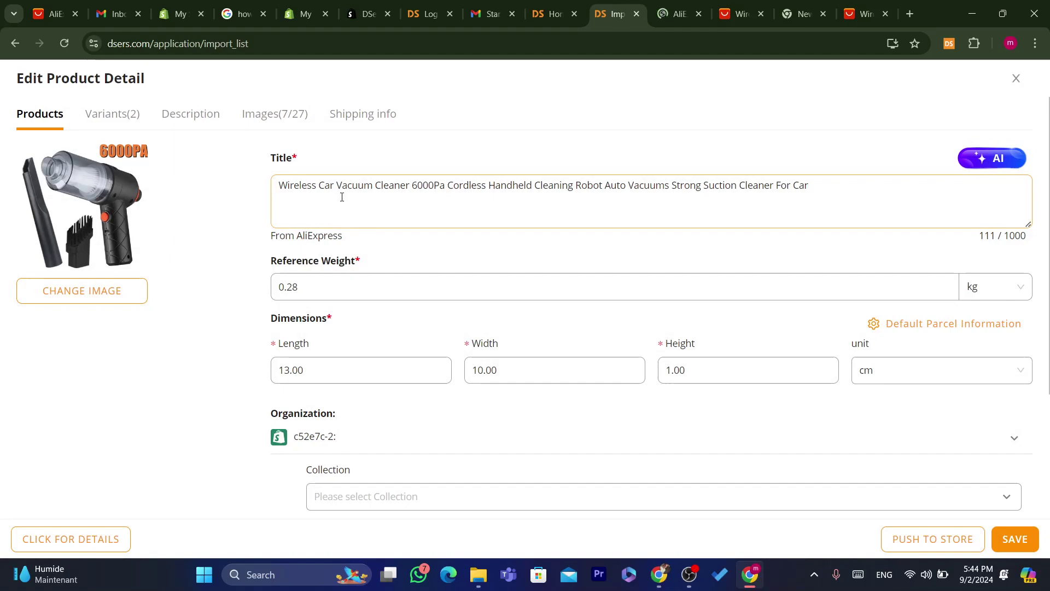
- Examine the product title and the DSers AI Product Information Optimization keywords, requirements and language, and close the AI settings without generating
triple_click(341, 197)
left_click(583, 184)
left_click(638, 142)
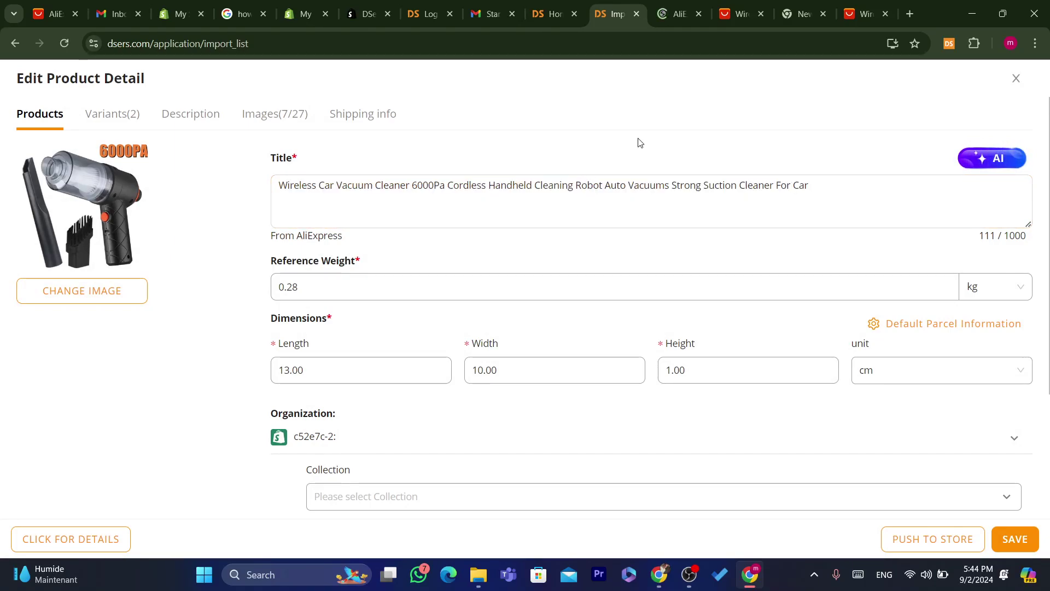
left_click(990, 163)
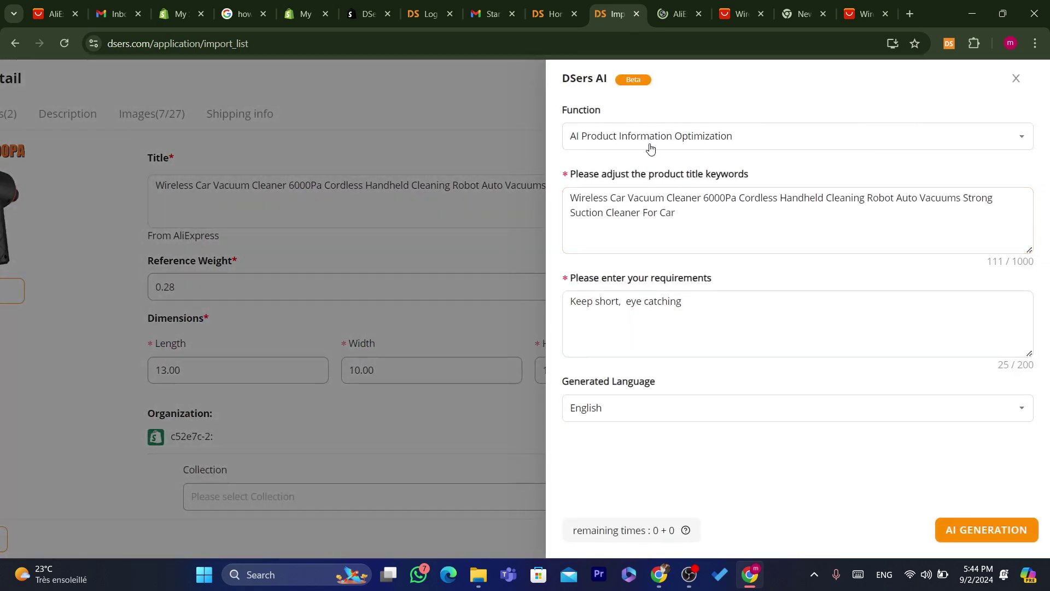
left_click(1015, 80)
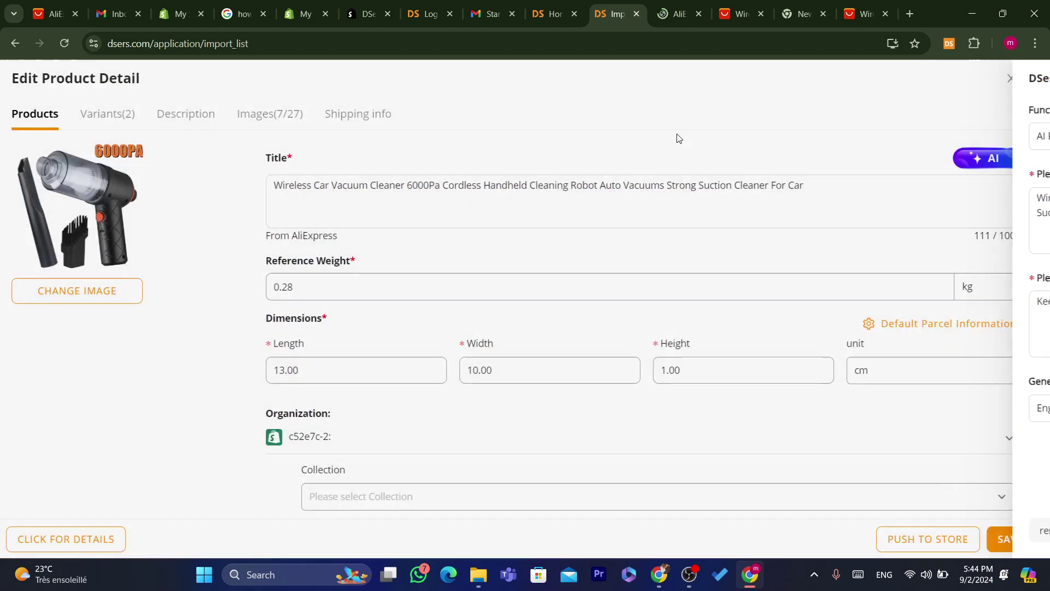
left_click(964, 161)
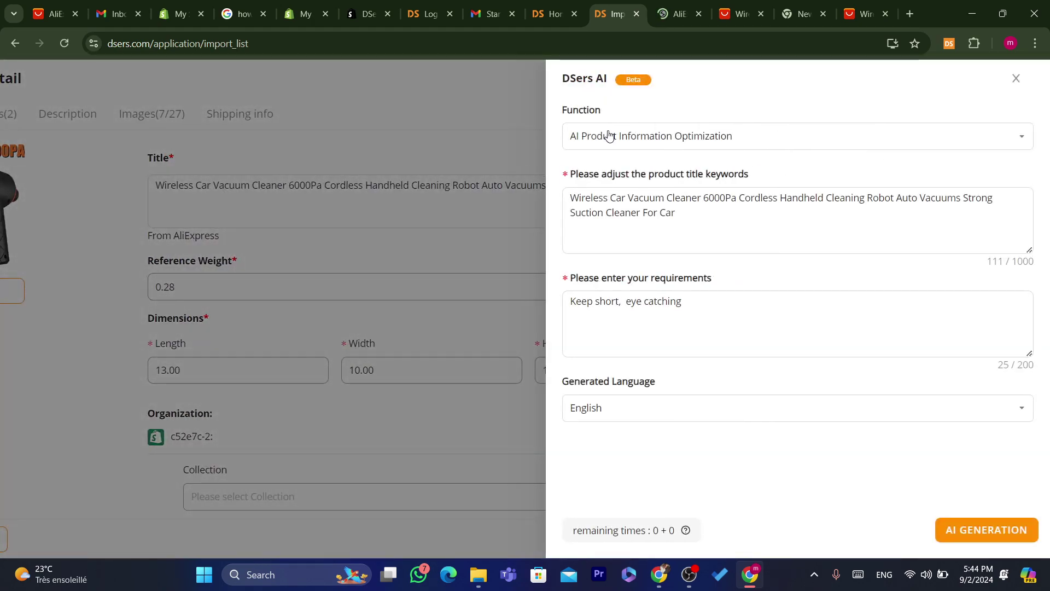
left_click(621, 205)
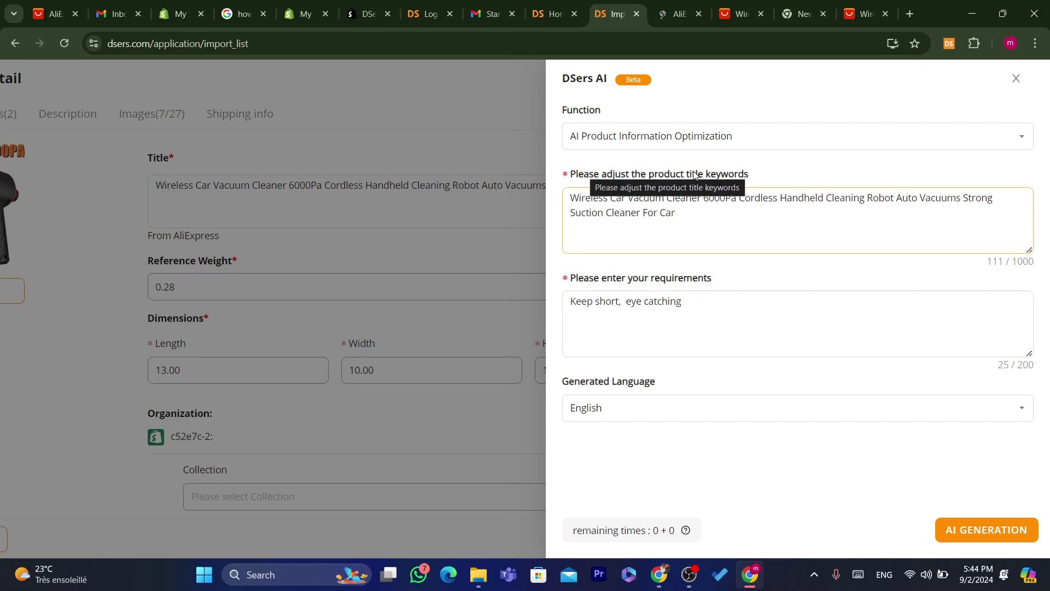
left_click(731, 225)
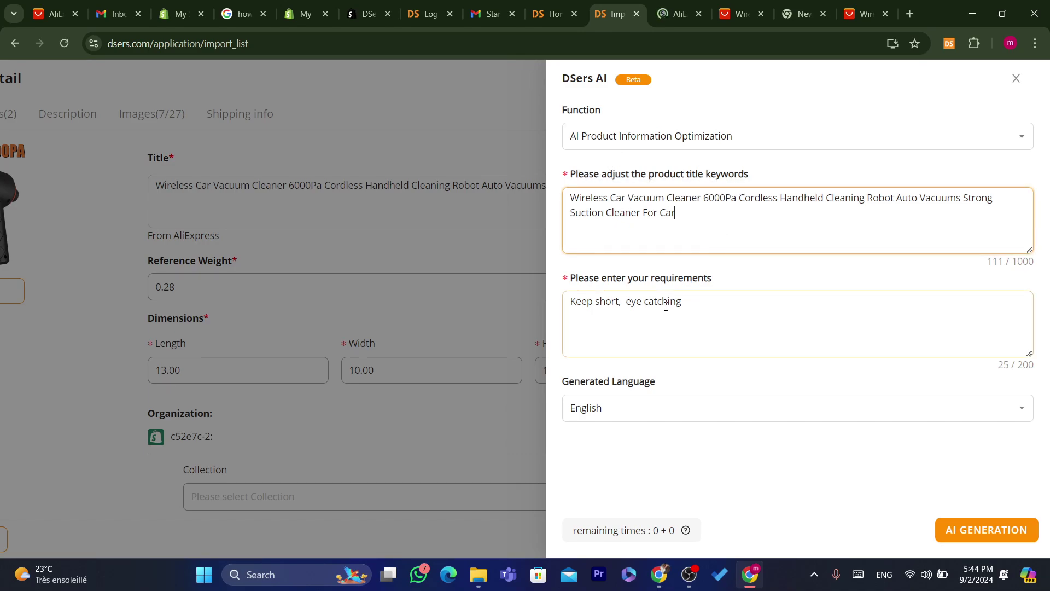
left_click(736, 297)
key("ctrl+a")
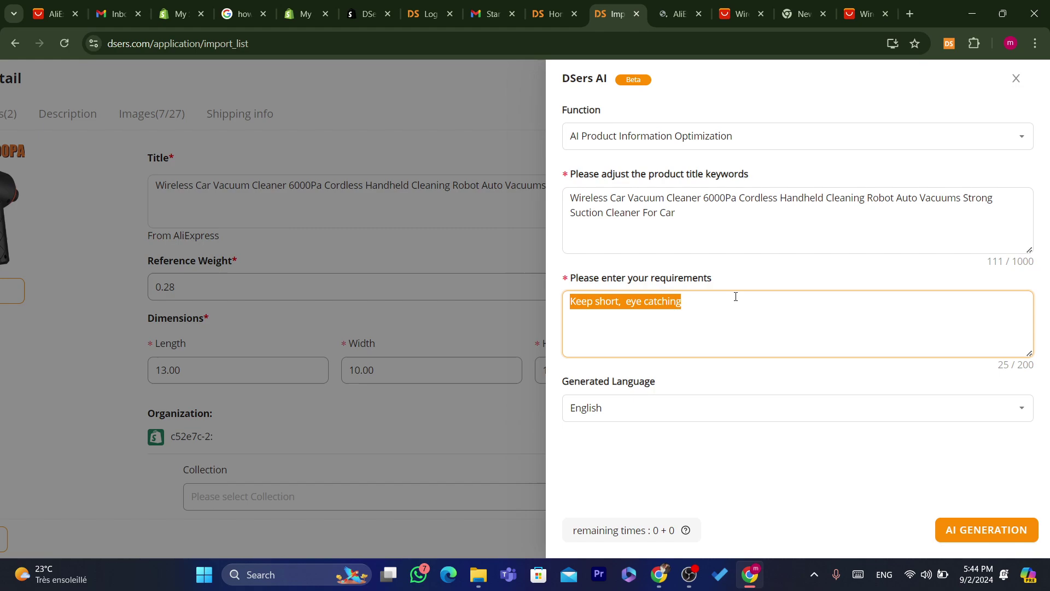
left_click(712, 290)
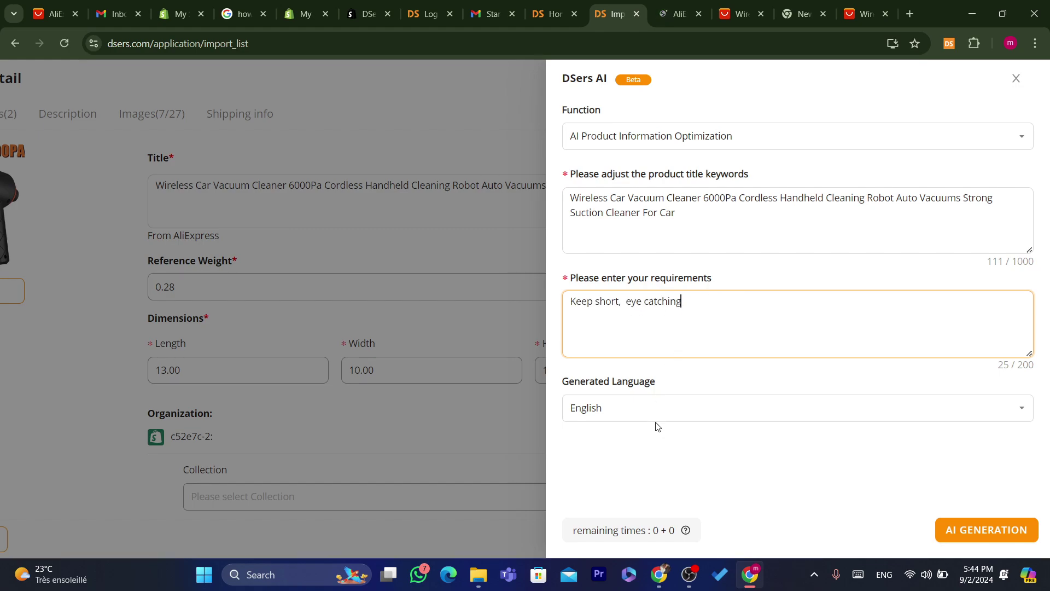
left_click(509, 283)
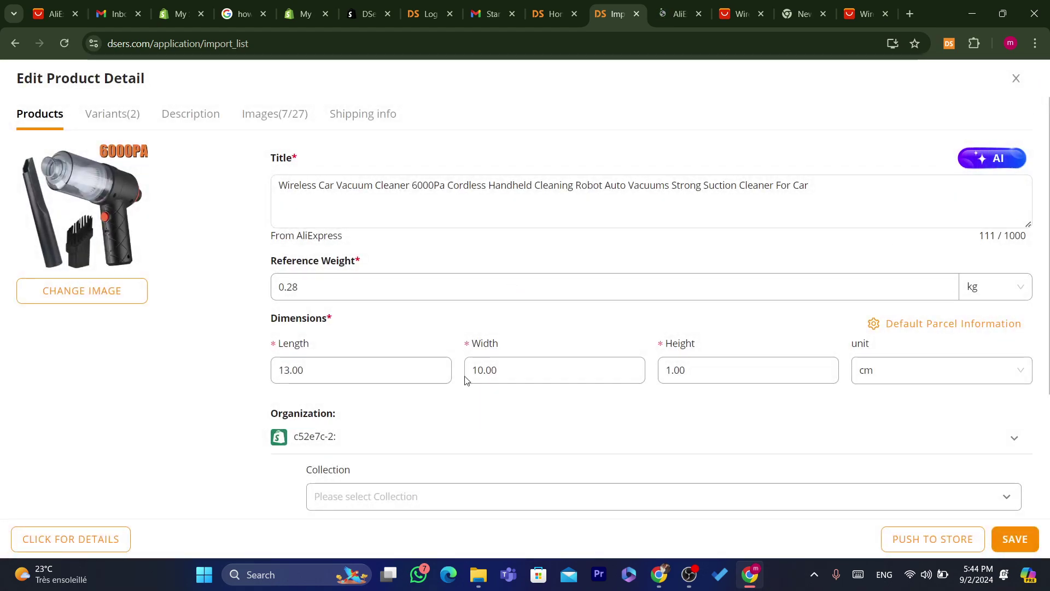
- Show the product's variants and examine the Orange variant's cost, shipping cost and total cost
left_click(105, 113)
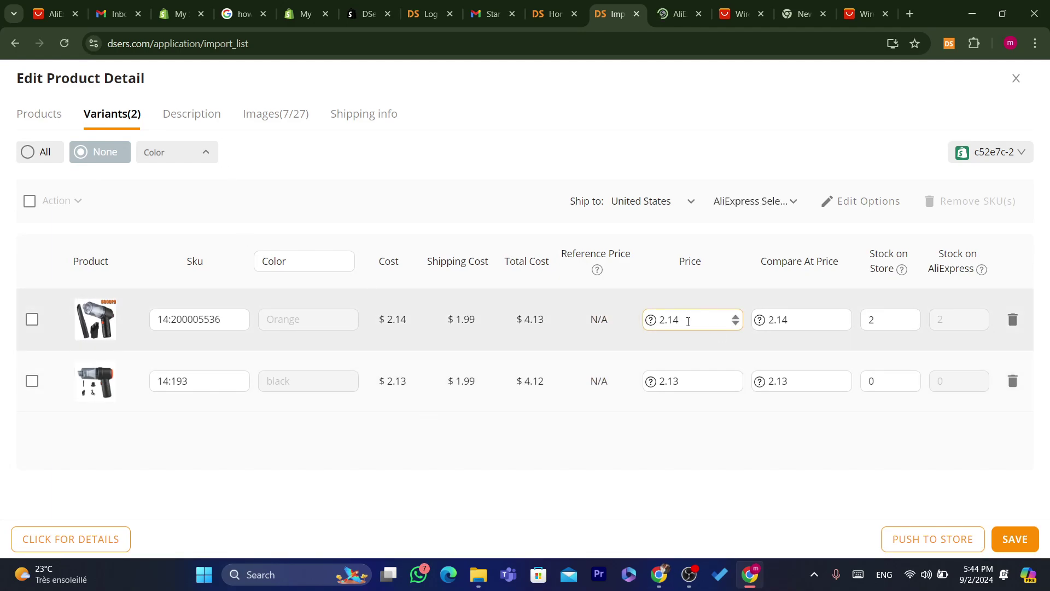
mouse_move(80, 306)
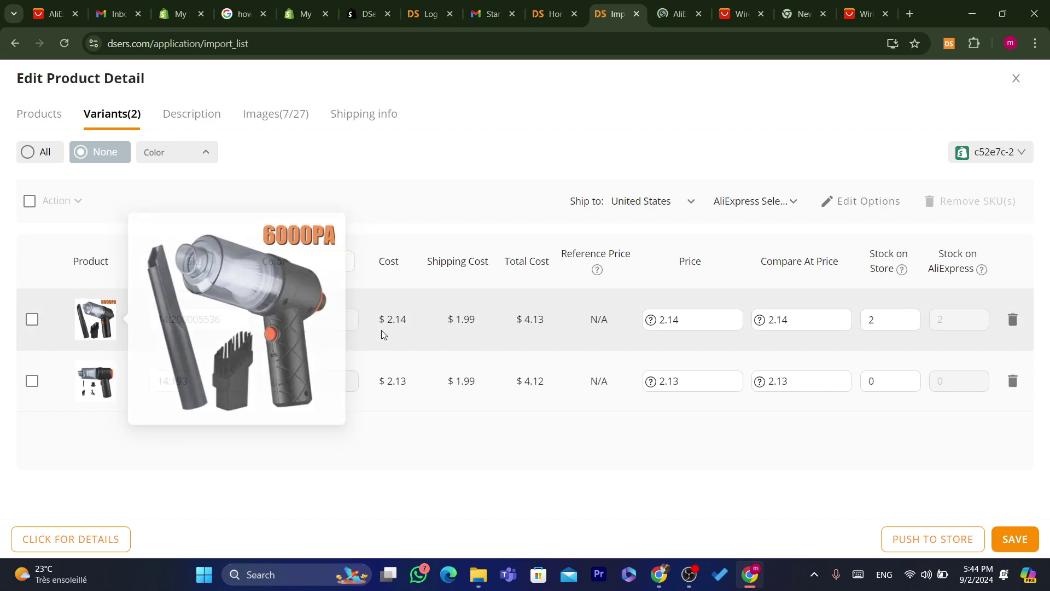
left_click(667, 322)
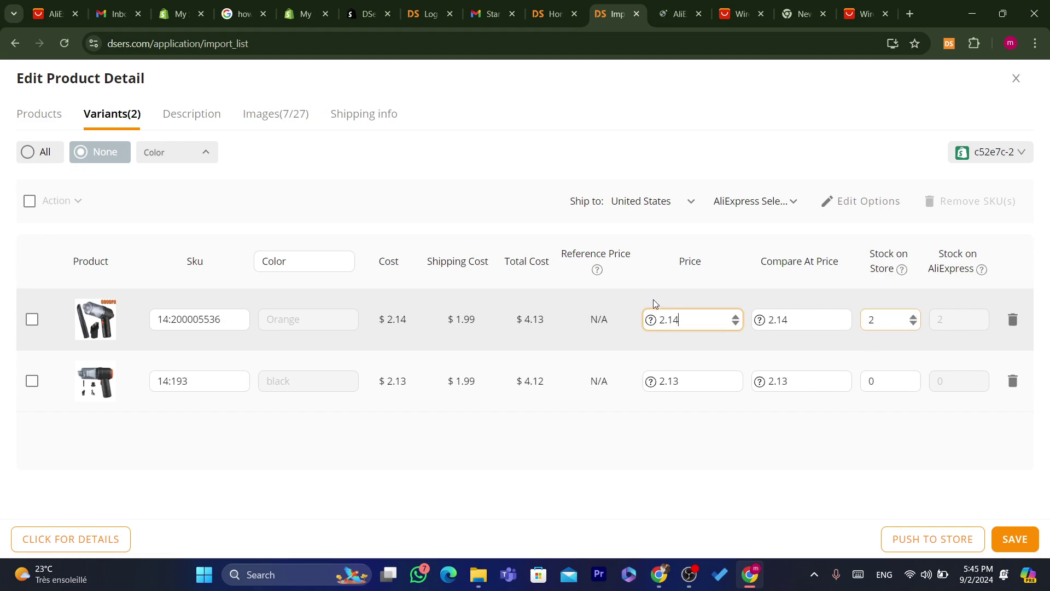
triple_click(430, 261)
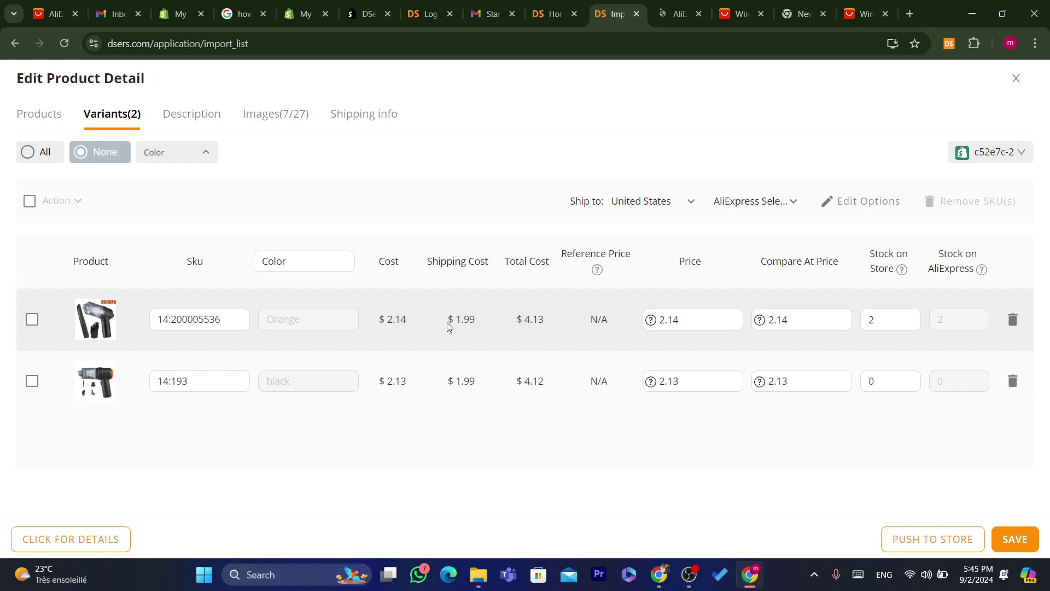
left_click_drag(448, 321, 472, 323)
left_click(473, 322)
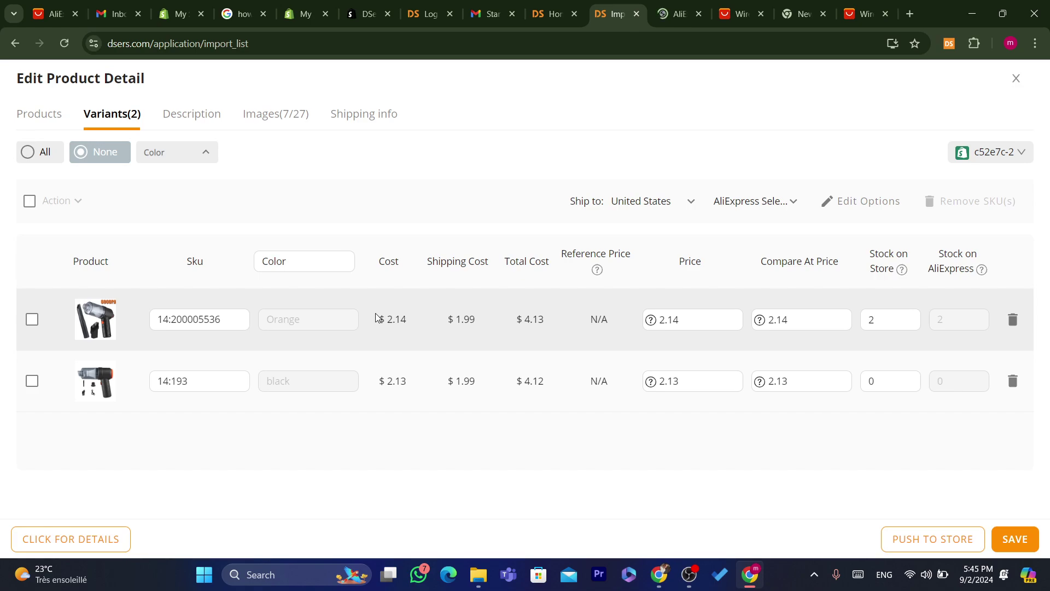
left_click_drag(376, 318, 504, 319)
left_click(506, 320)
triple_click(535, 322)
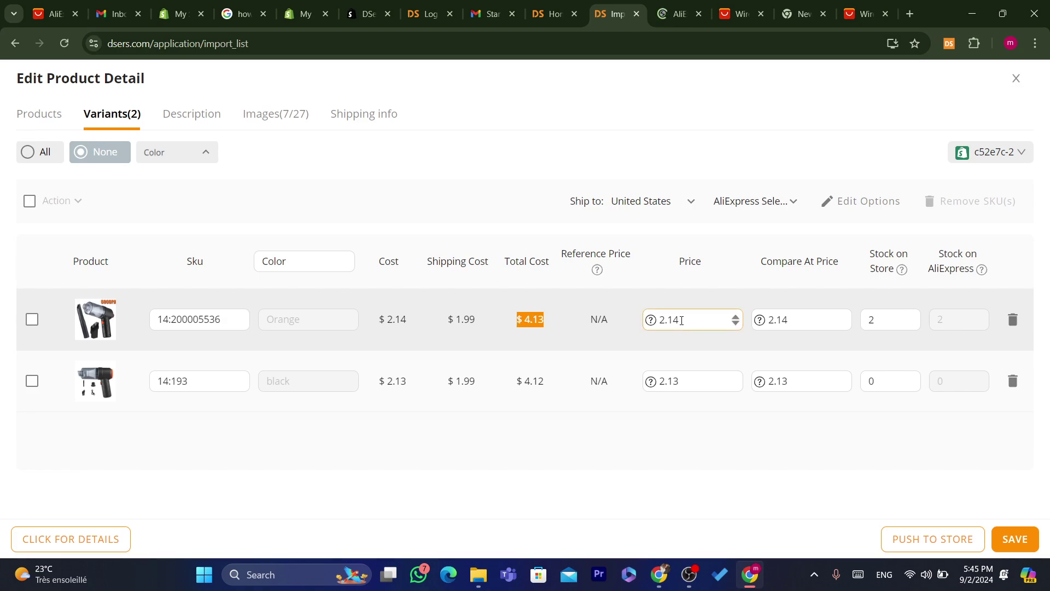
- Compare the Orange variant's selling price with its total cost, and check the option for selecting all variants
double_click(702, 322)
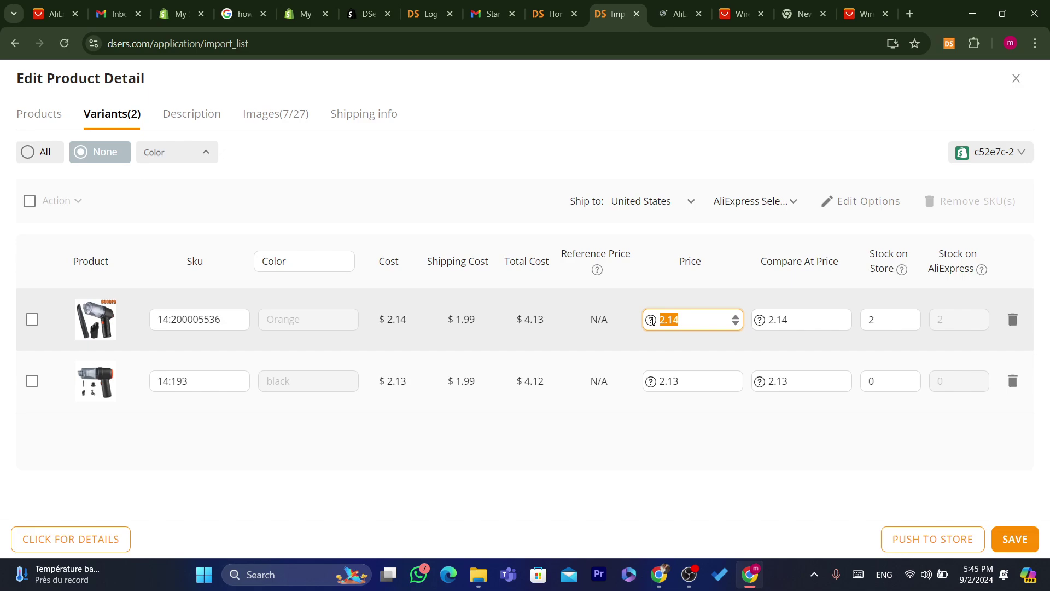
left_click(650, 322)
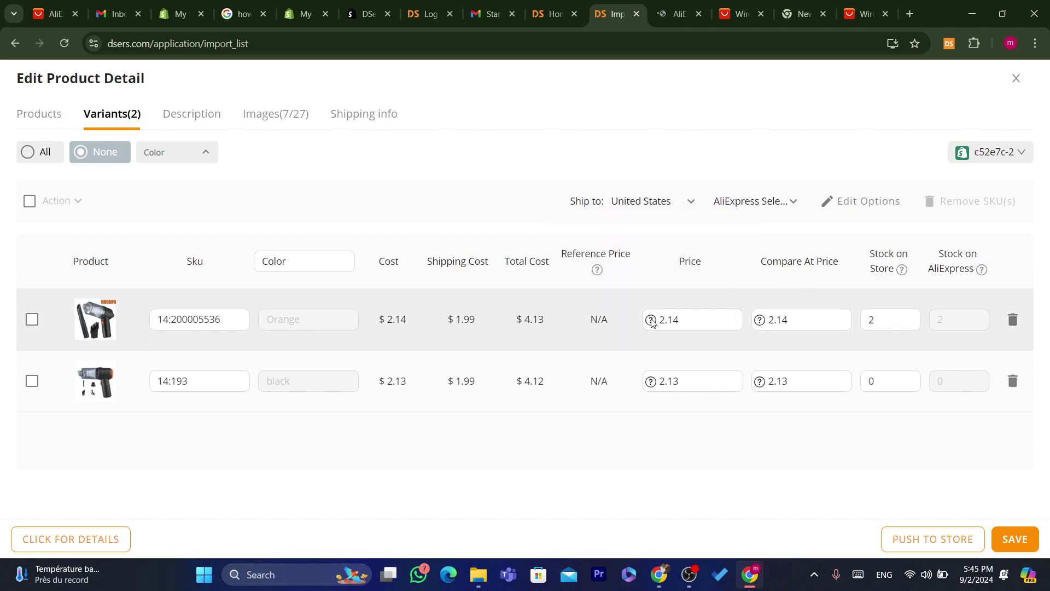
mouse_move(652, 321)
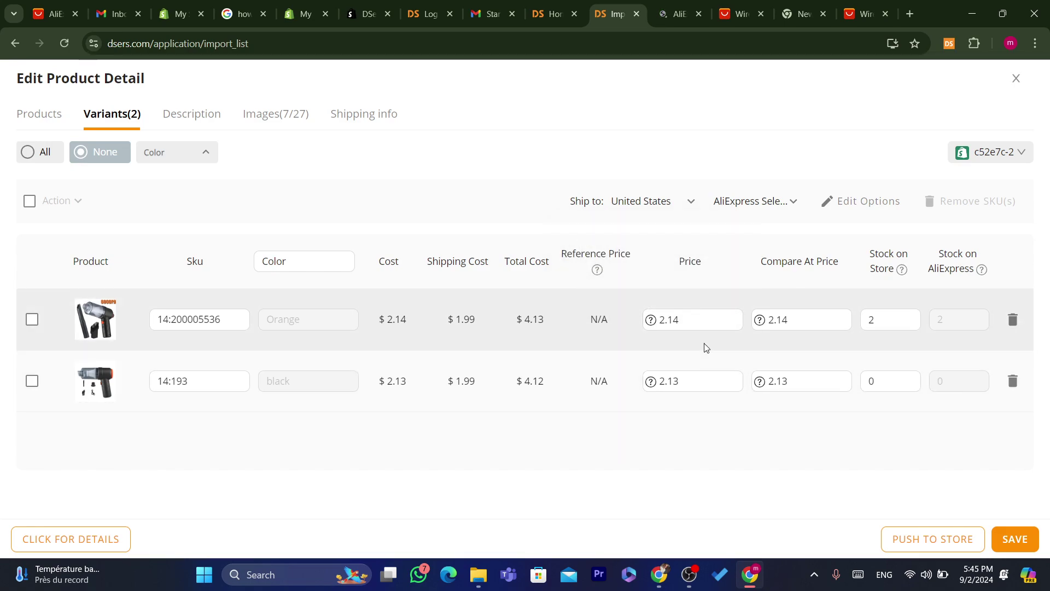
left_click(677, 323)
double_click(667, 321)
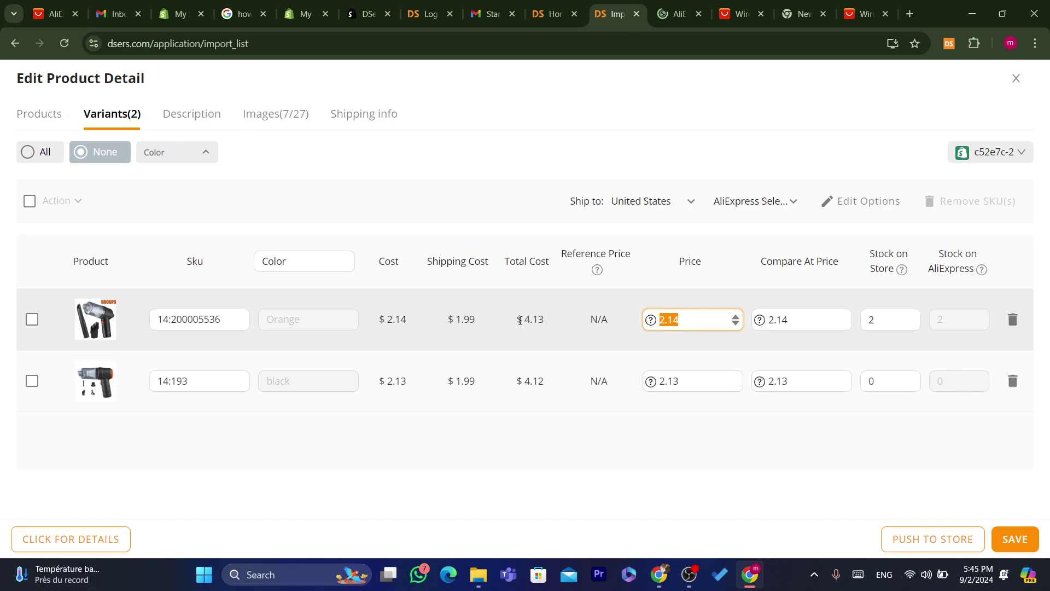
left_click_drag(519, 321, 555, 322)
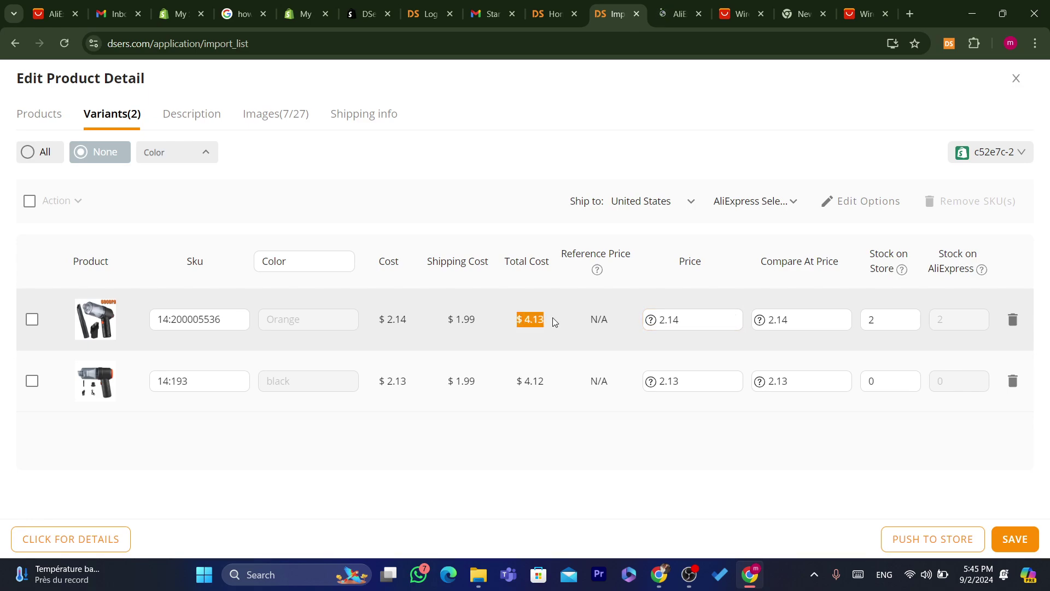
left_click(510, 325)
triple_click(527, 318)
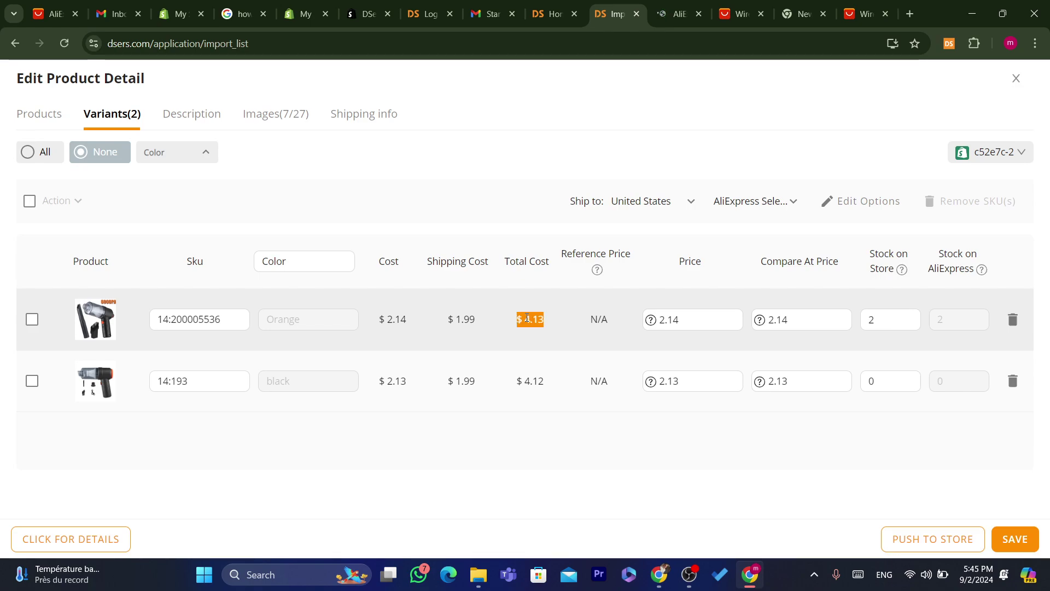
left_click(521, 172)
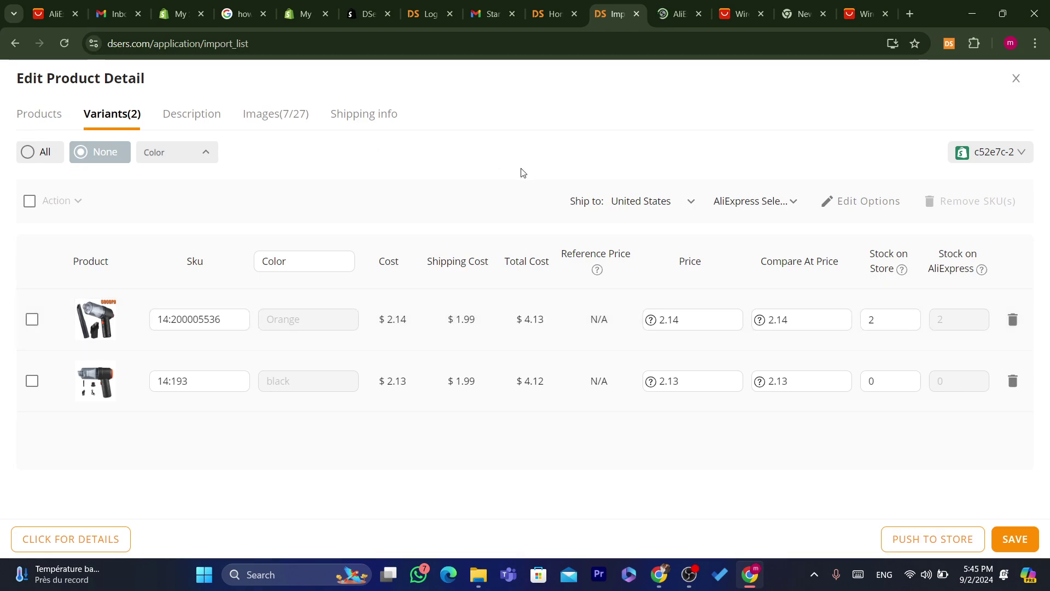
left_click(28, 206)
left_click(29, 208)
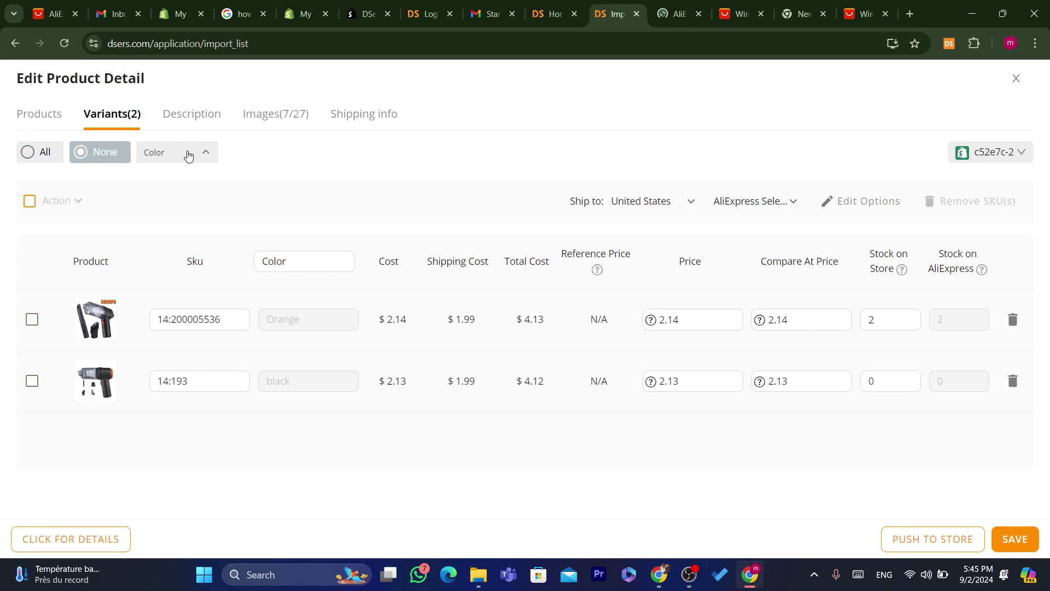
- Review the product's specifications description and exclude the "Versatile buster" picture from the images for the store
left_click(181, 119)
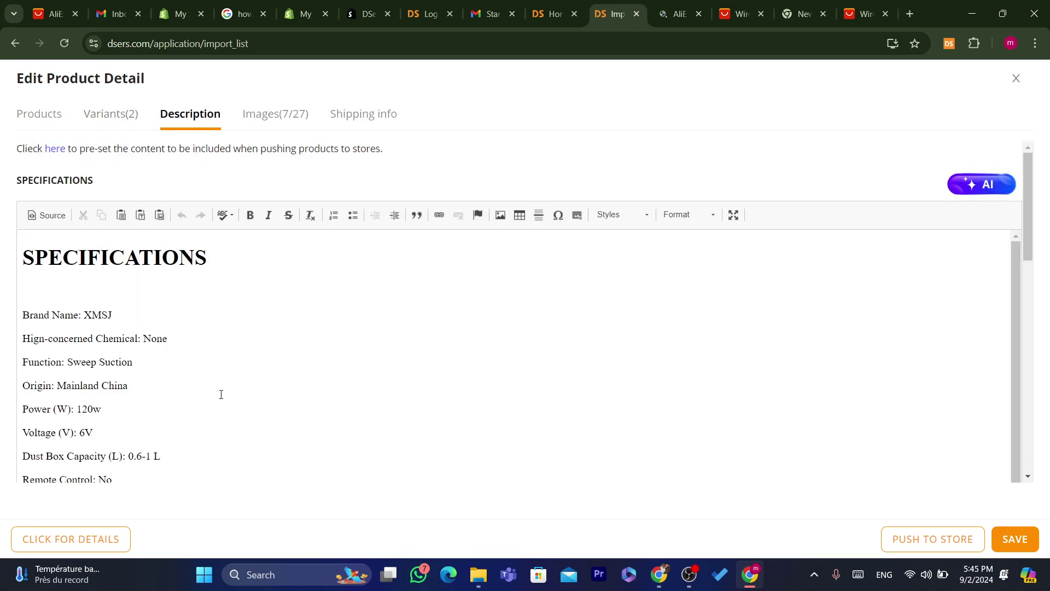
left_click_drag(150, 317, 196, 464)
left_click(275, 116)
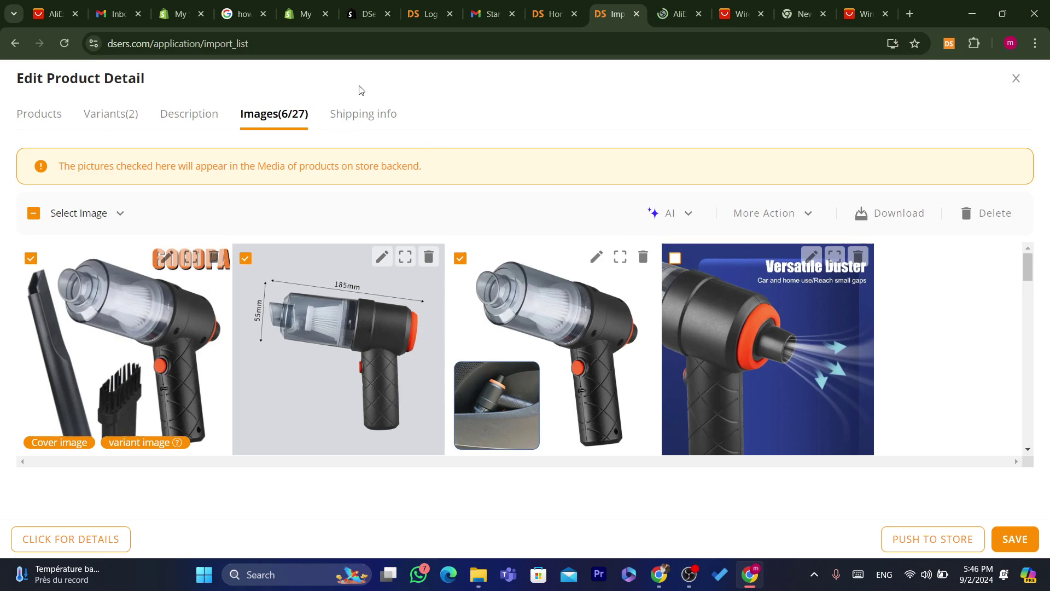
- Show the product's shipping info and search the ship-to countries for "uni" and "usa"
left_click(362, 112)
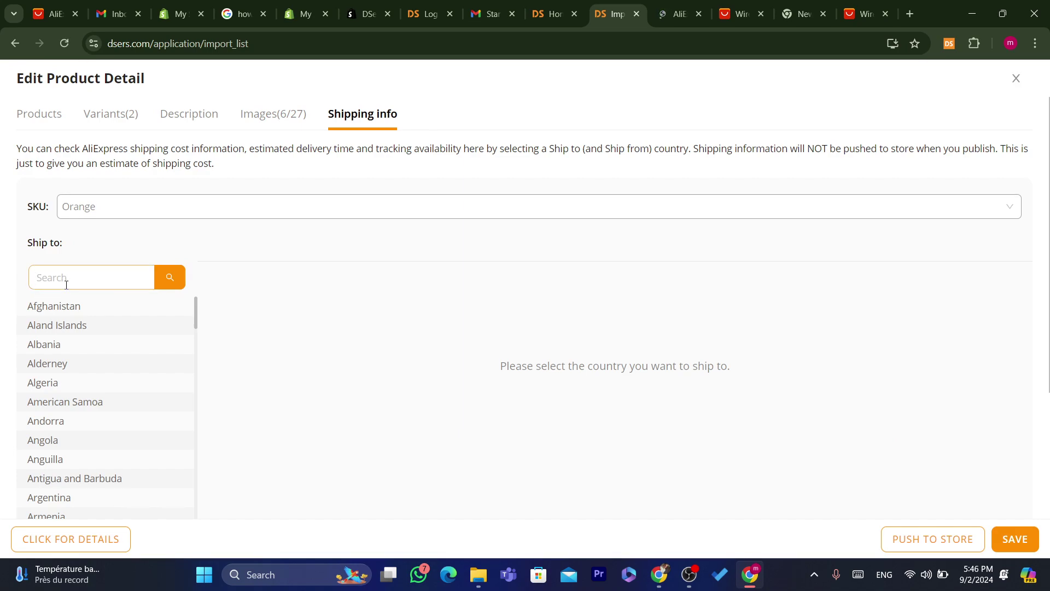
type("uni")
mouse_move(194, 305)
left_mouse_down()
mouse_move(200, 496)
mouse_move(194, 544)
mouse_move(175, 556)
mouse_move(188, 519)
left_mouse_up()
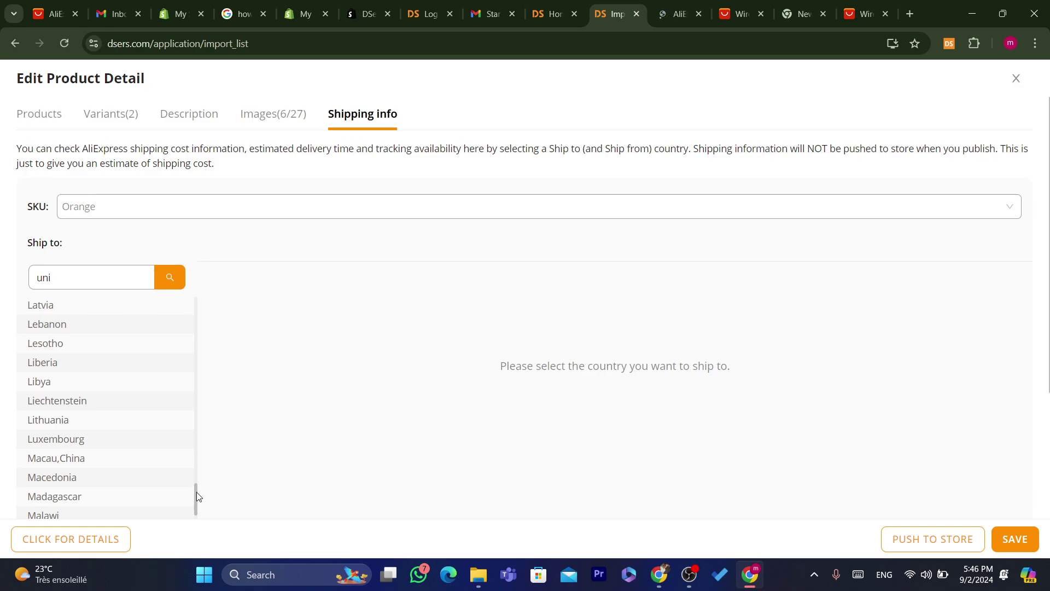
left_click_drag(197, 496, 181, 334)
double_click(87, 274)
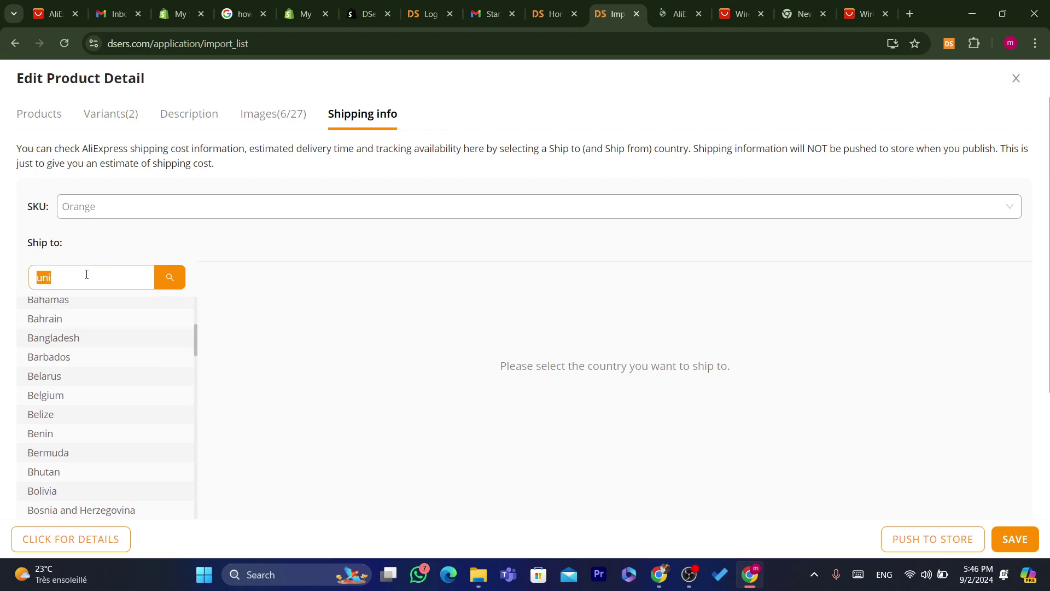
type("usa")
left_click(174, 287)
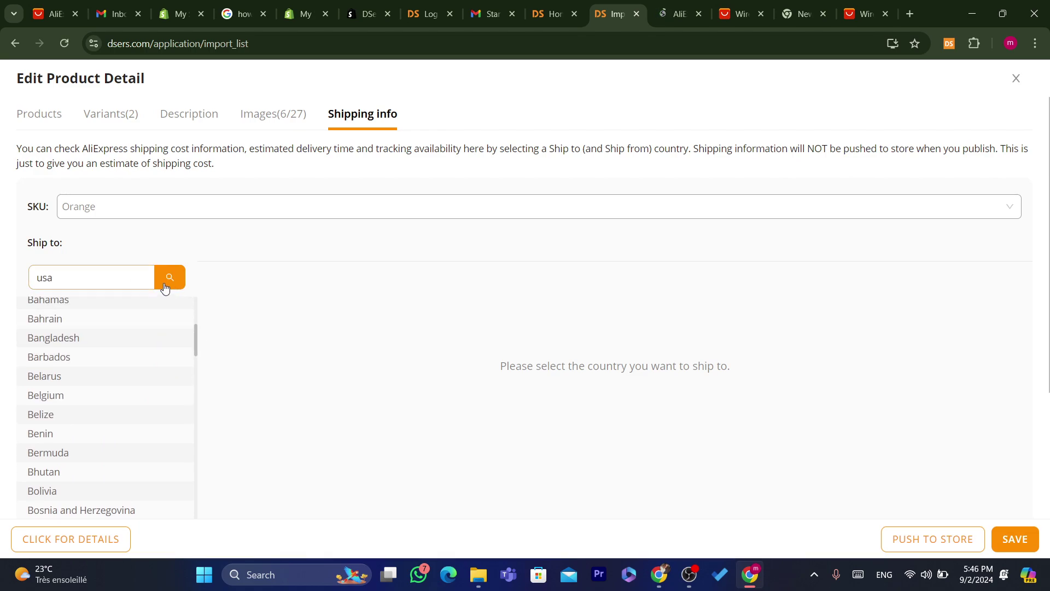
- Search the ship-to countries for "united" and select United States as the shipping destination
double_click(89, 281)
type("uni")
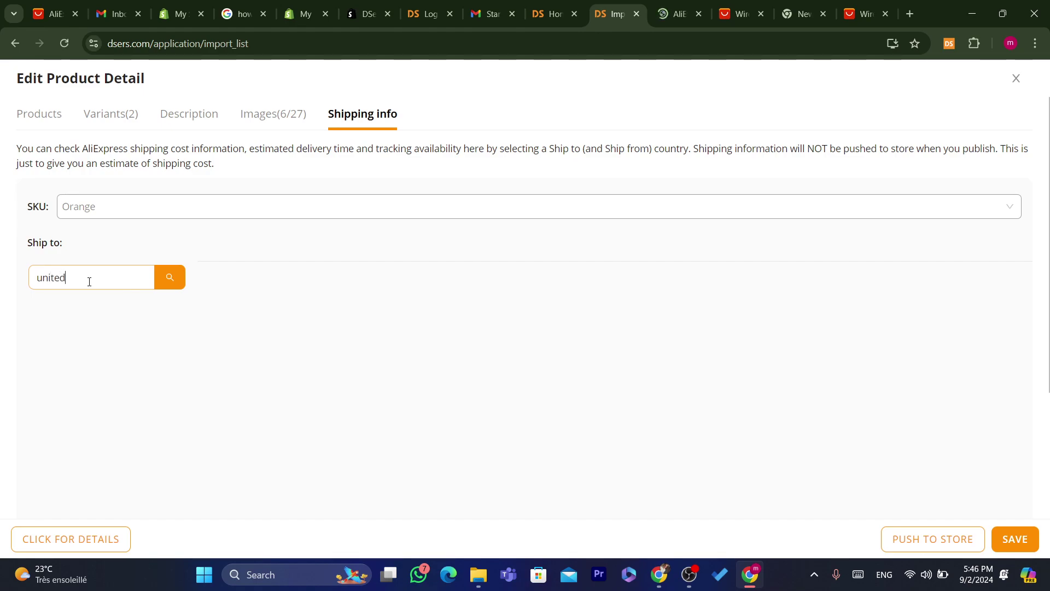
type("ted")
left_click(159, 282)
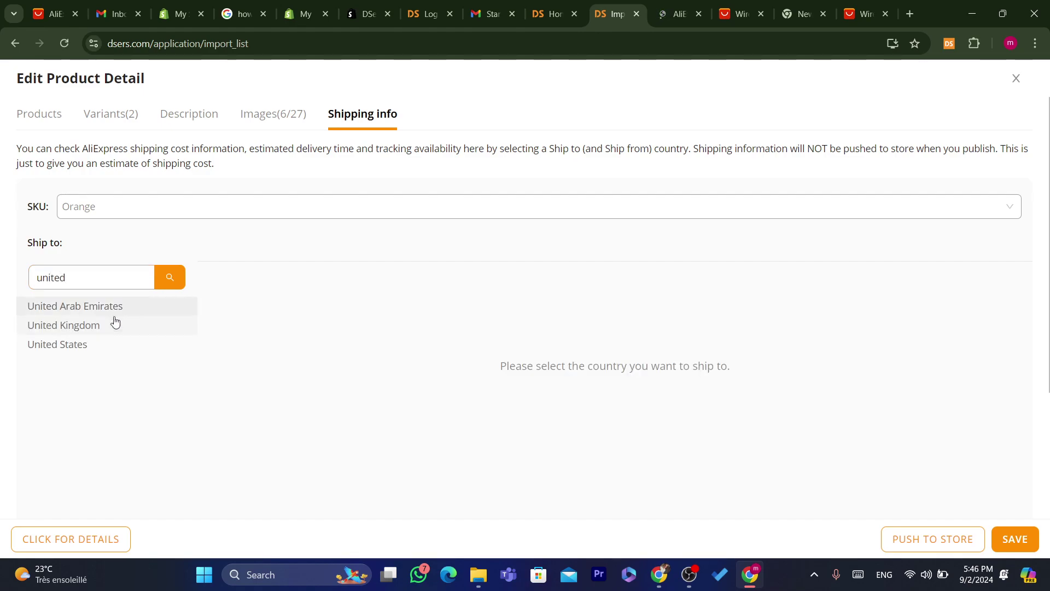
left_click(70, 344)
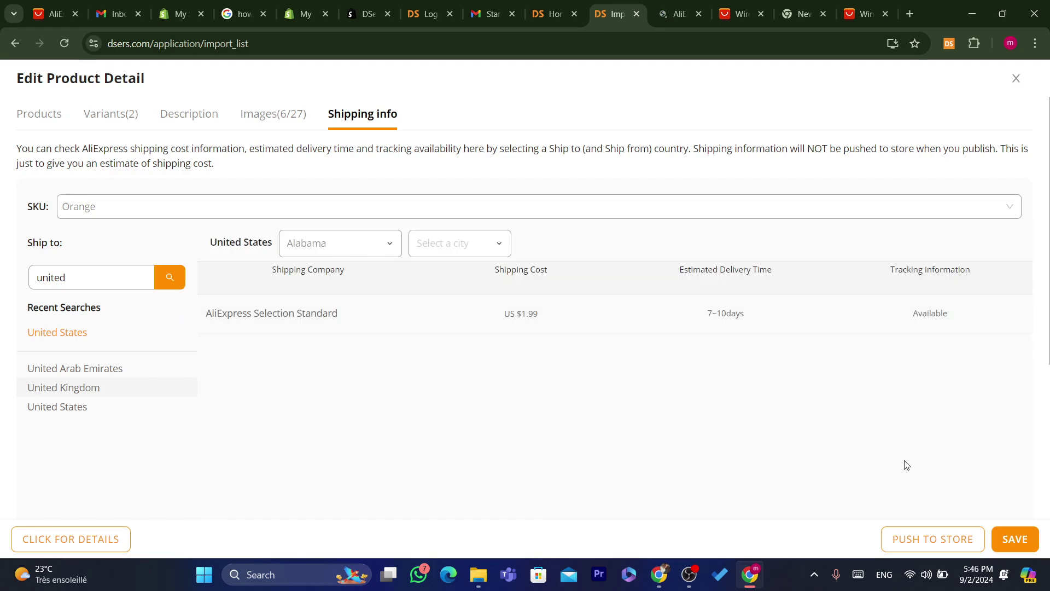
- Check the shipping cost and estimated delivery time to the United States, and save the product details
left_click_drag(495, 313, 576, 311)
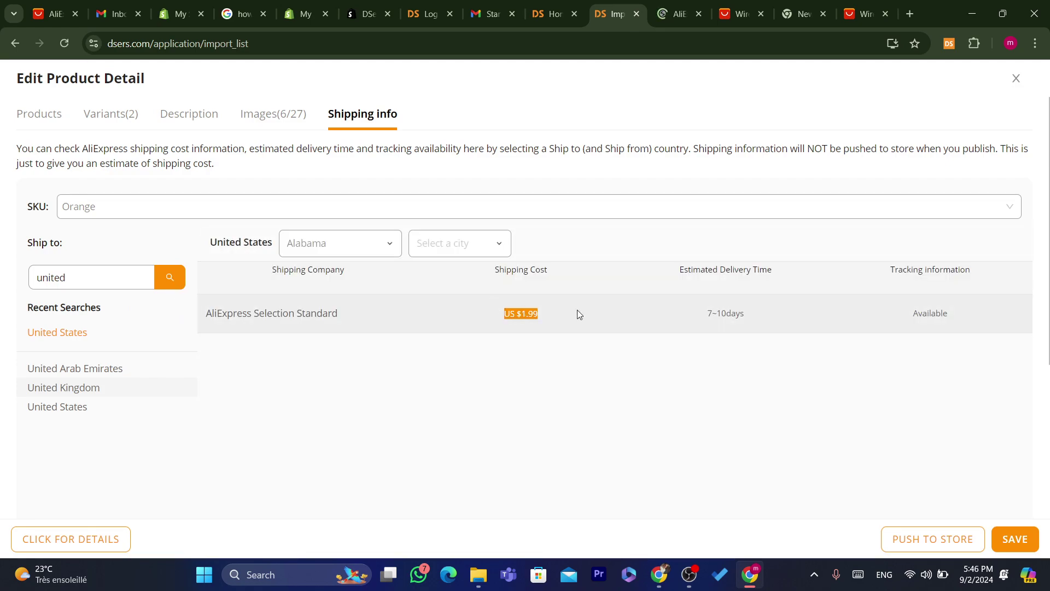
left_click_drag(707, 314, 749, 324)
left_click(748, 319)
left_click(1014, 539)
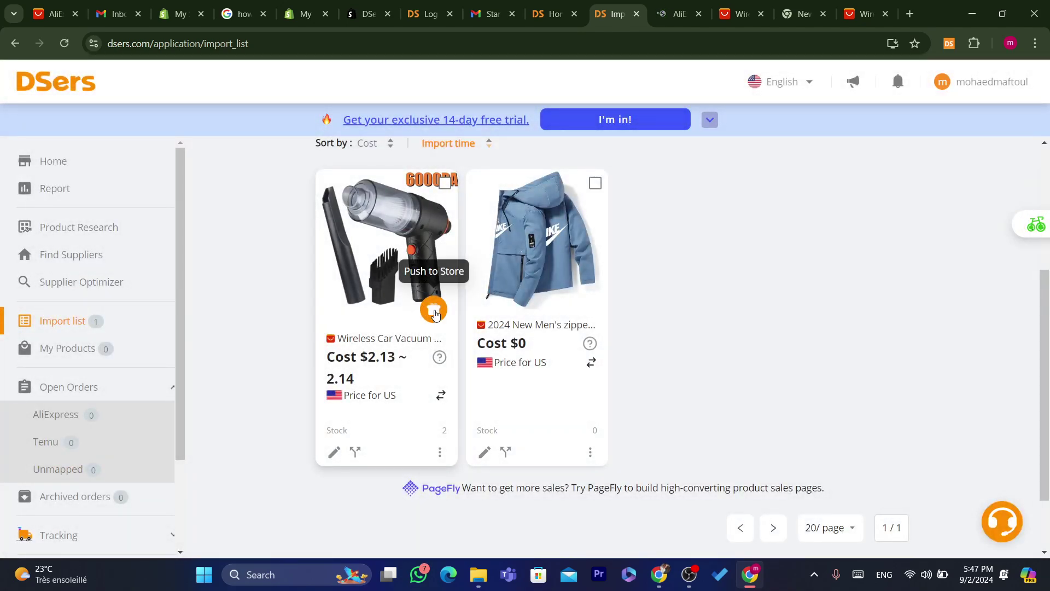
- Push the vacuum cleaner to the linked Shopify store with out-of-stock selling and Online Store publishing enabled, and specifications-only pushing disabled
left_click(435, 311)
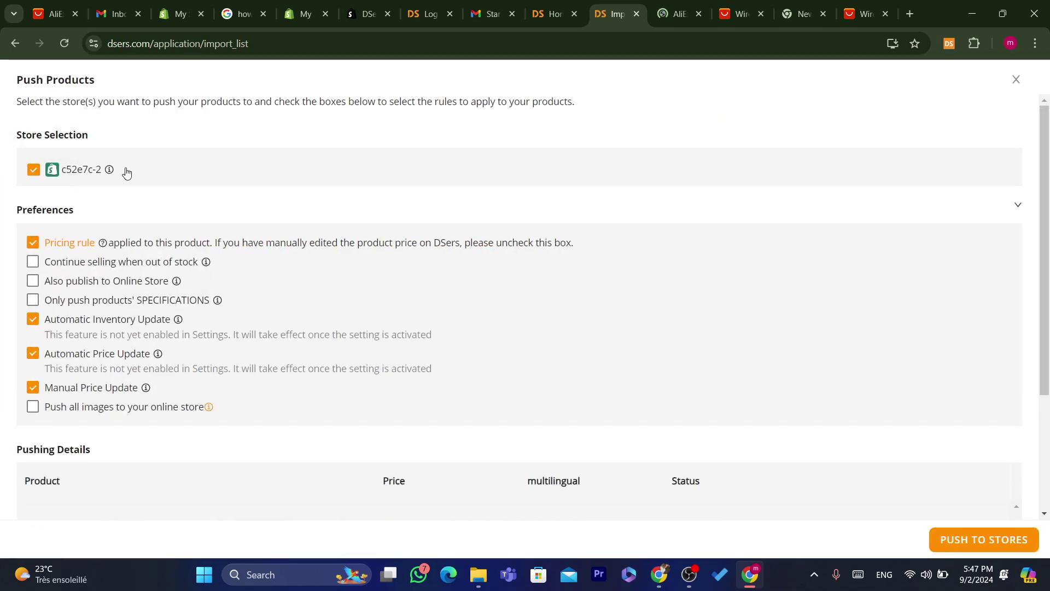
left_click(34, 170)
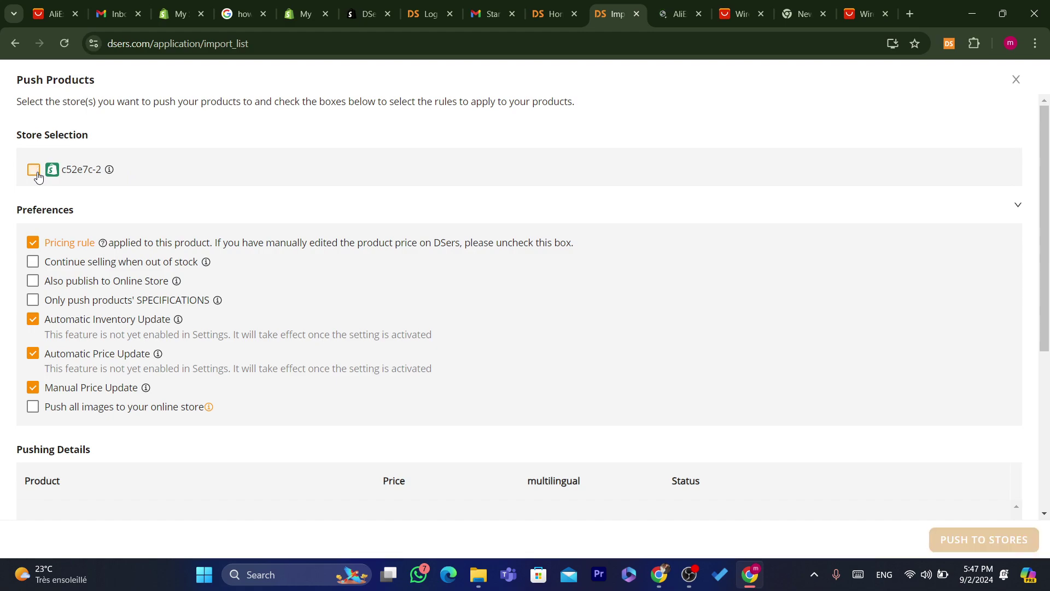
left_click(37, 175)
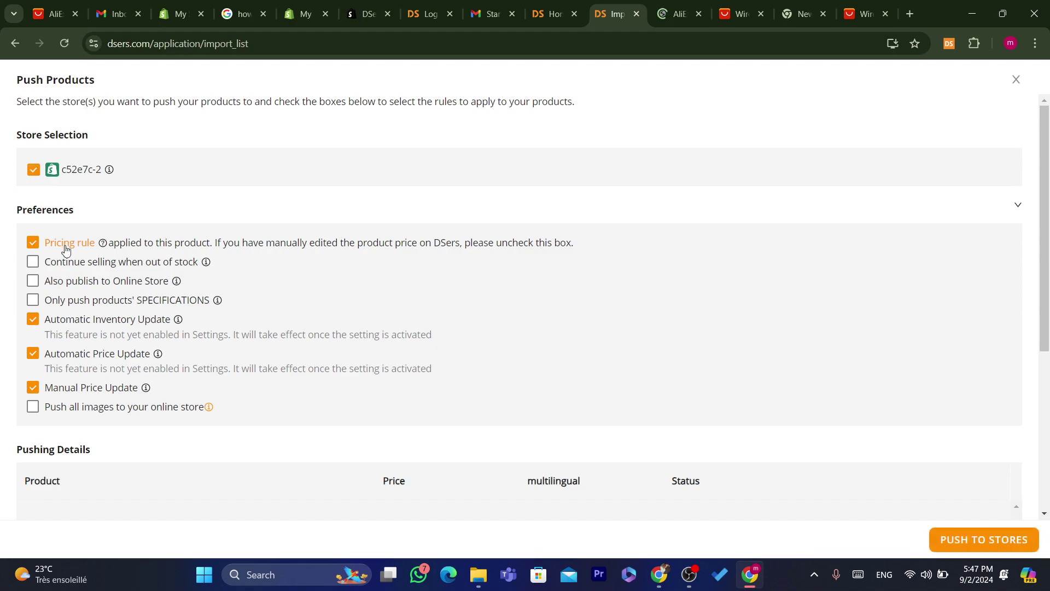
left_click(35, 266)
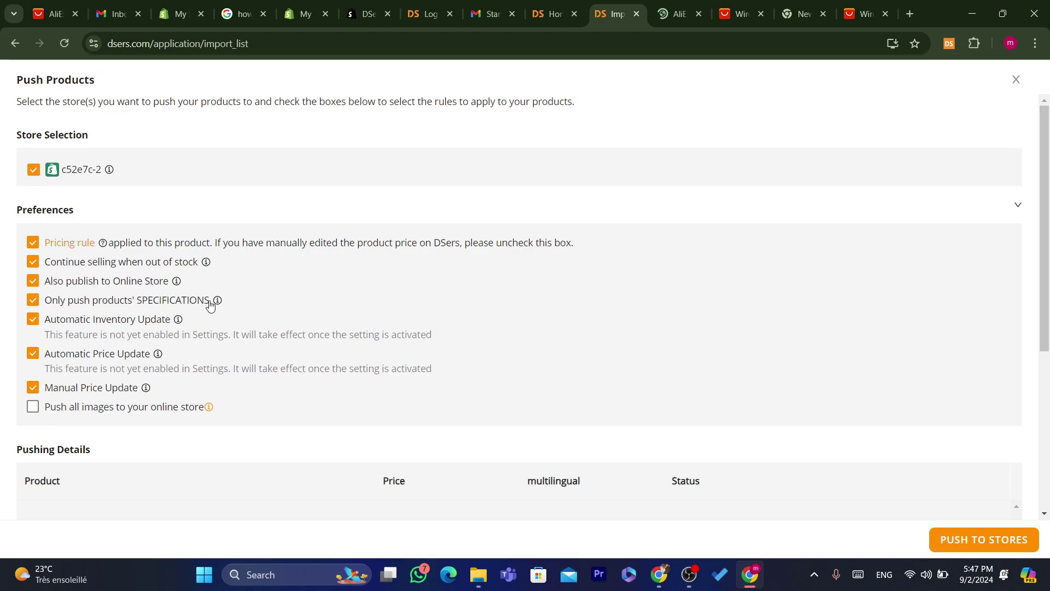
left_click(34, 302)
left_click(997, 540)
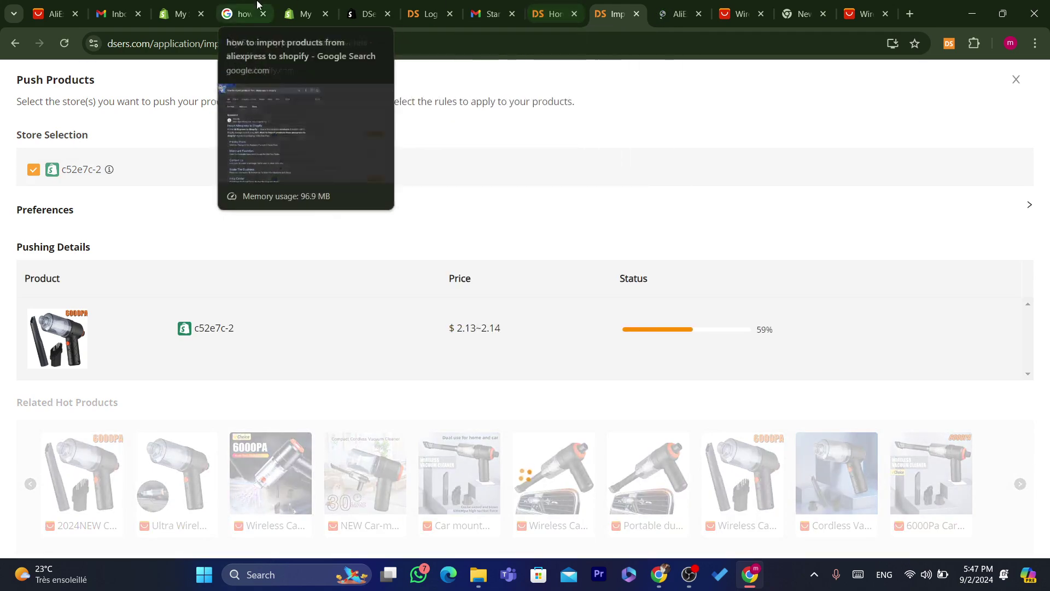
- Switch to the Shopify admin and check the store's product list for the pushed vacuum cleaner
left_click(310, 4)
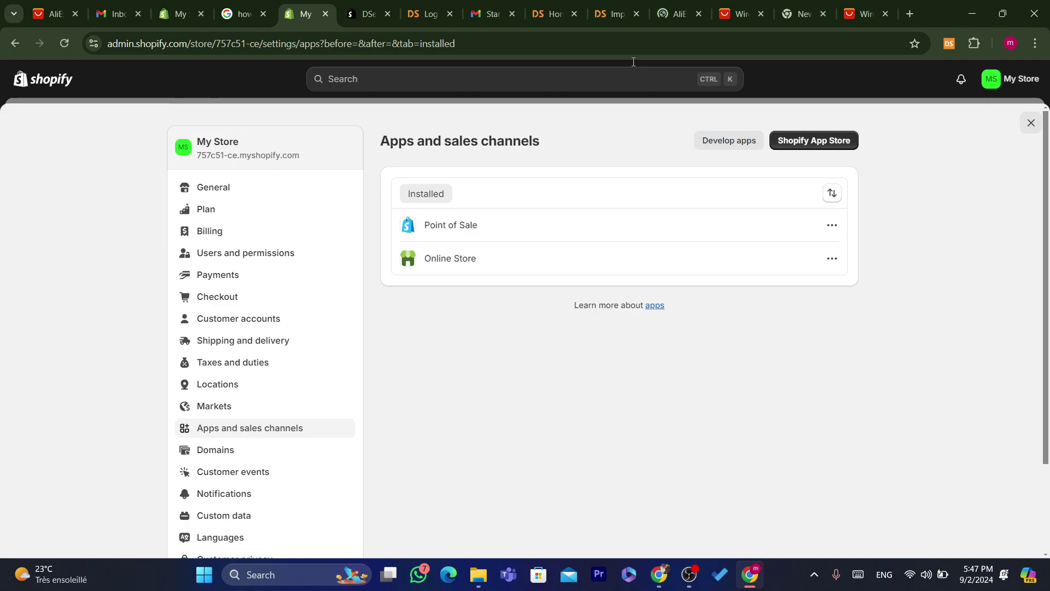
left_click(1030, 123)
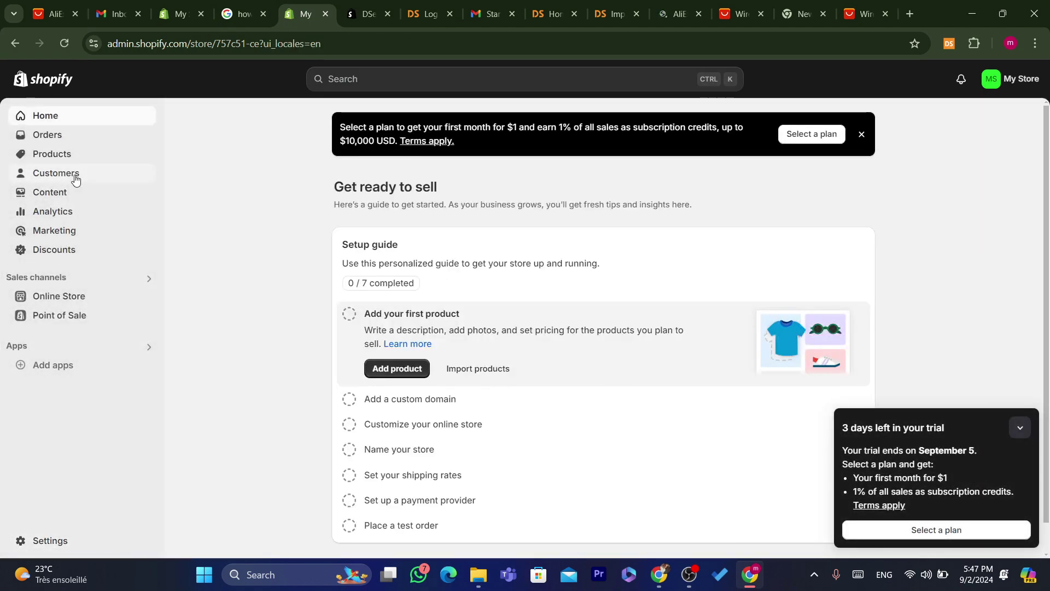
left_click(52, 154)
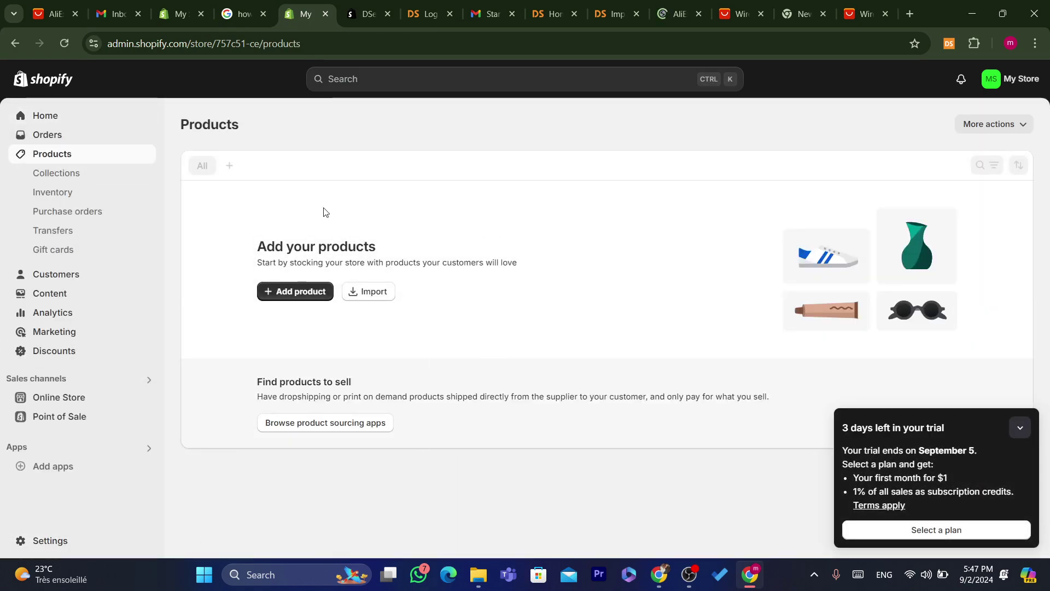
left_click(682, 5)
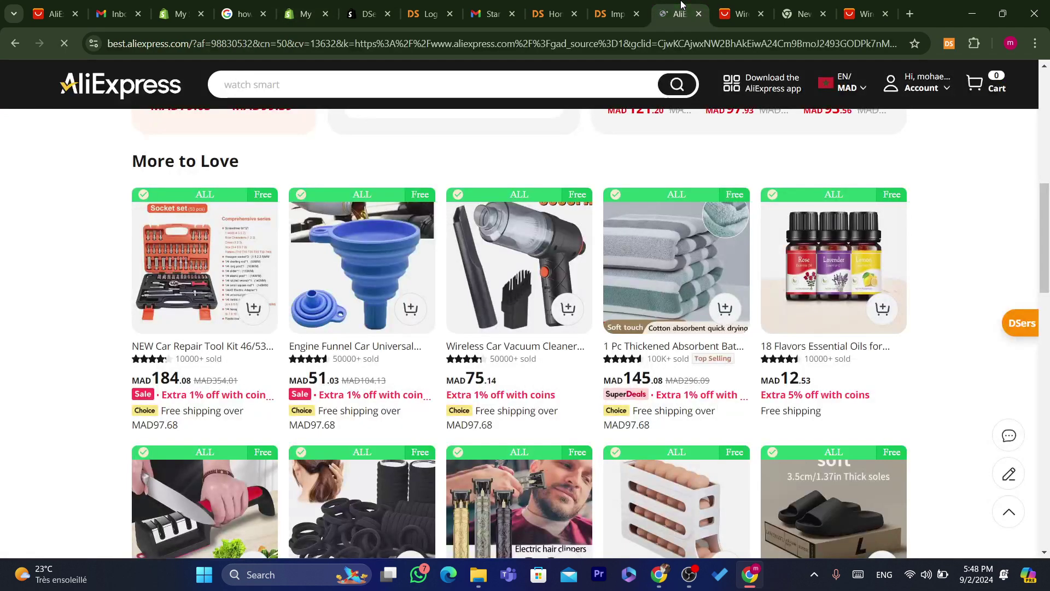
left_click(168, 4)
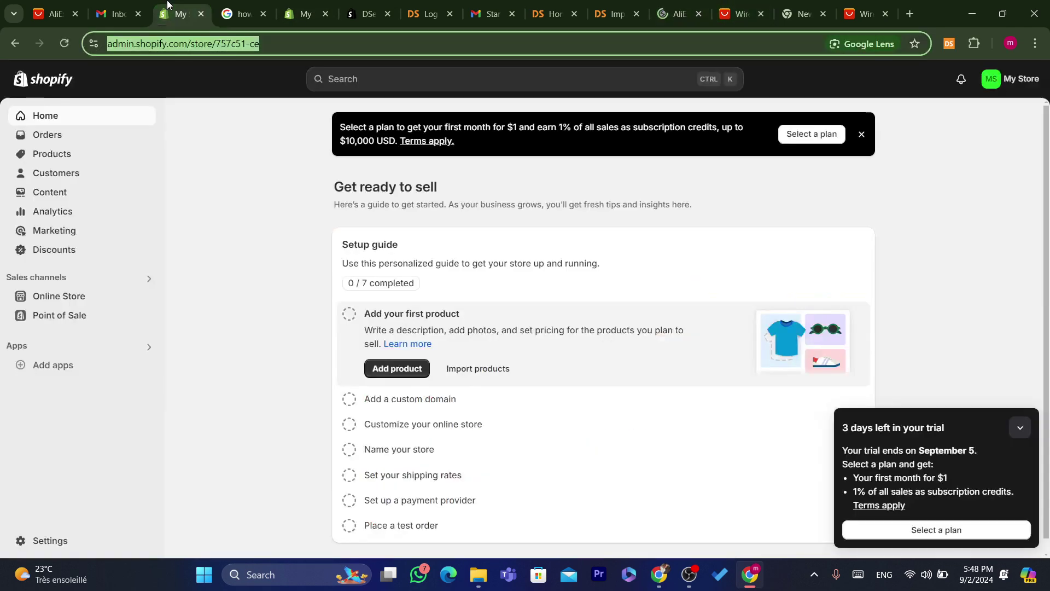
left_click(34, 155)
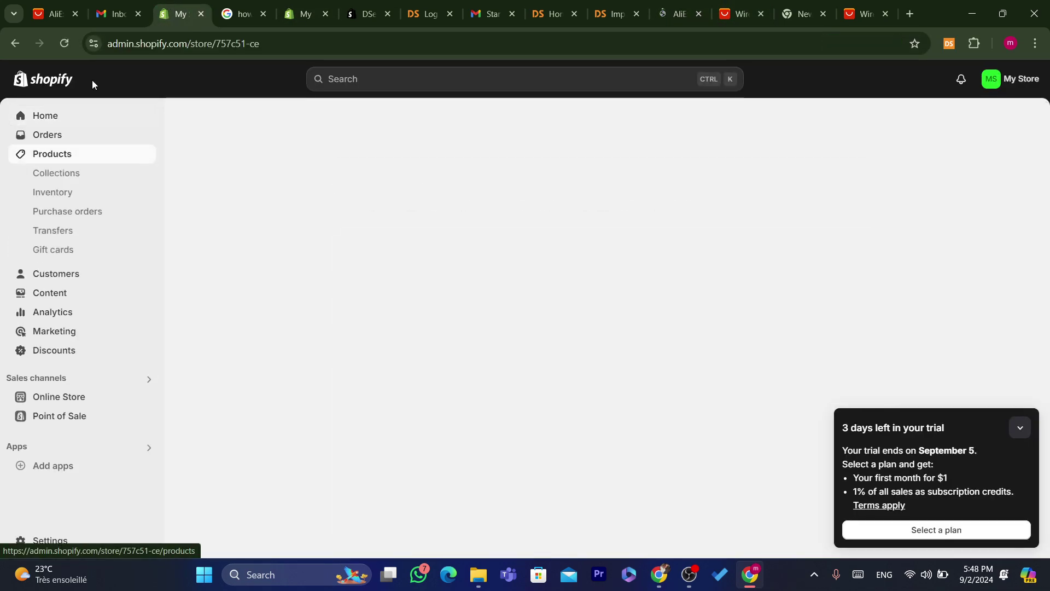
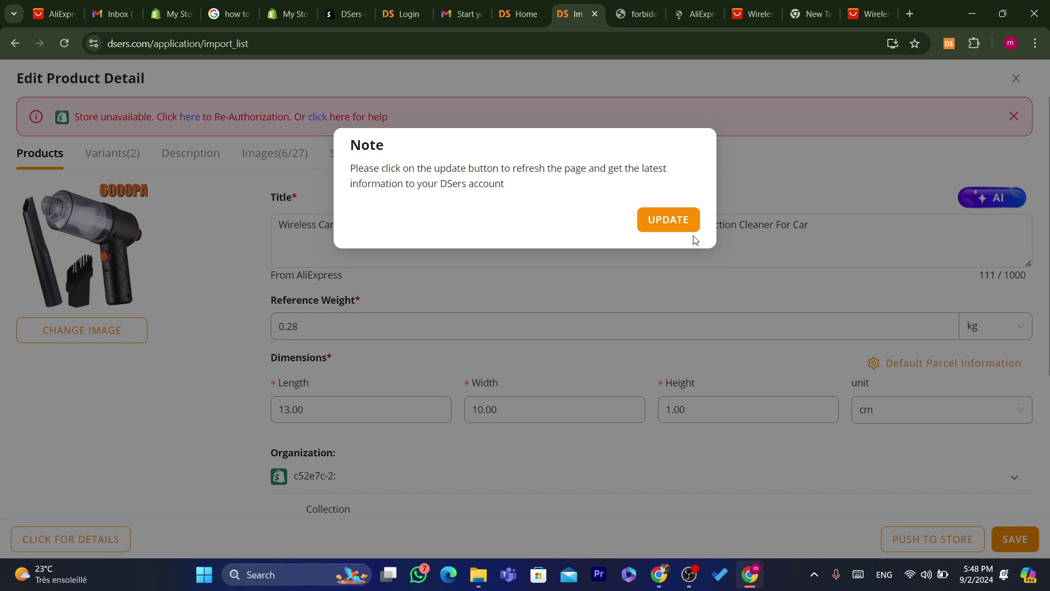
- Update the DSers page to load the latest account information and review the import list
left_click(680, 232)
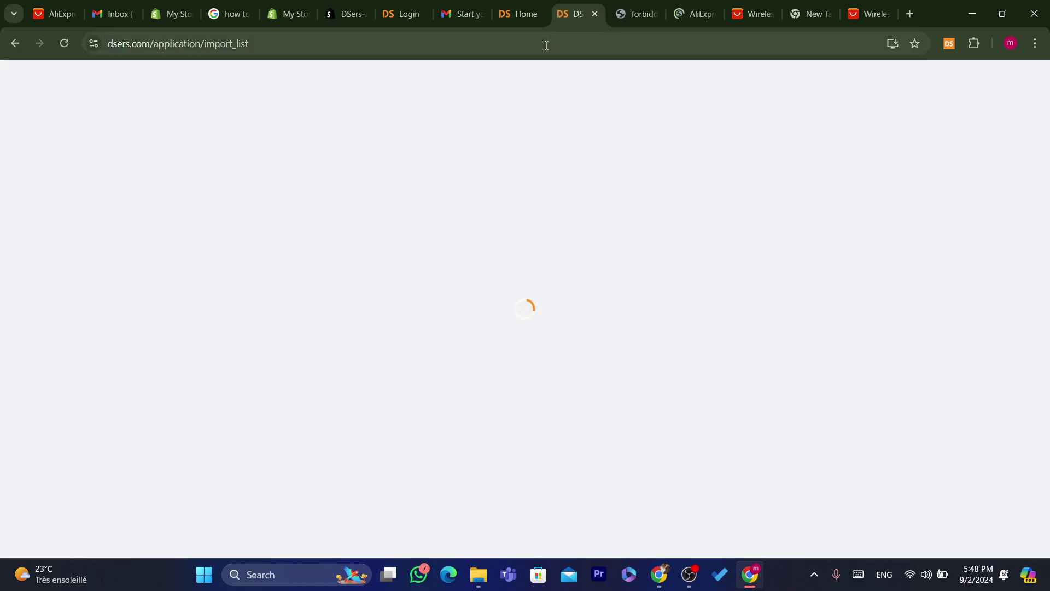
left_click(546, 45)
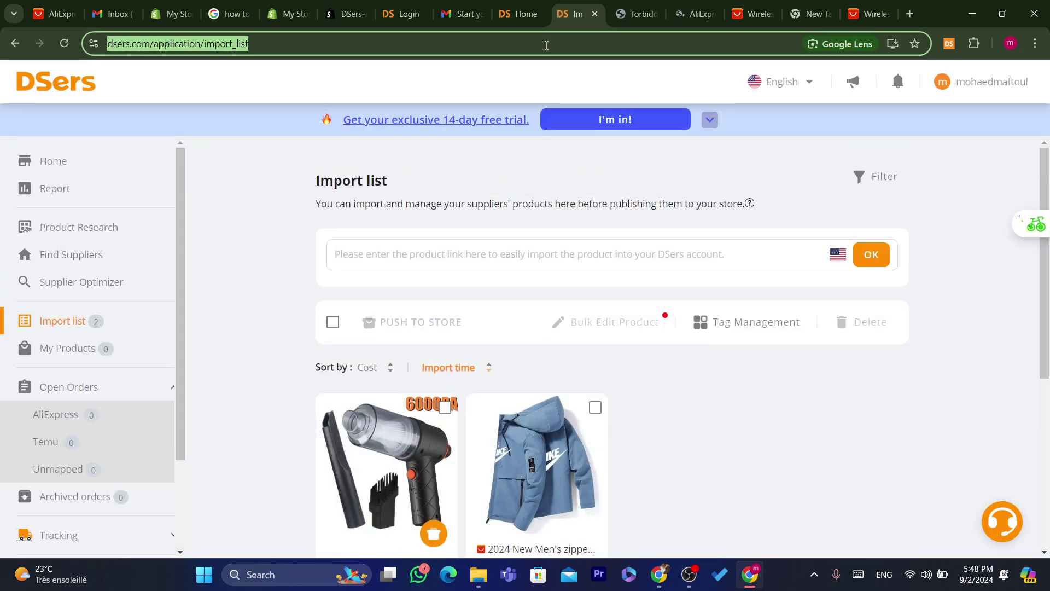
left_click(547, 45)
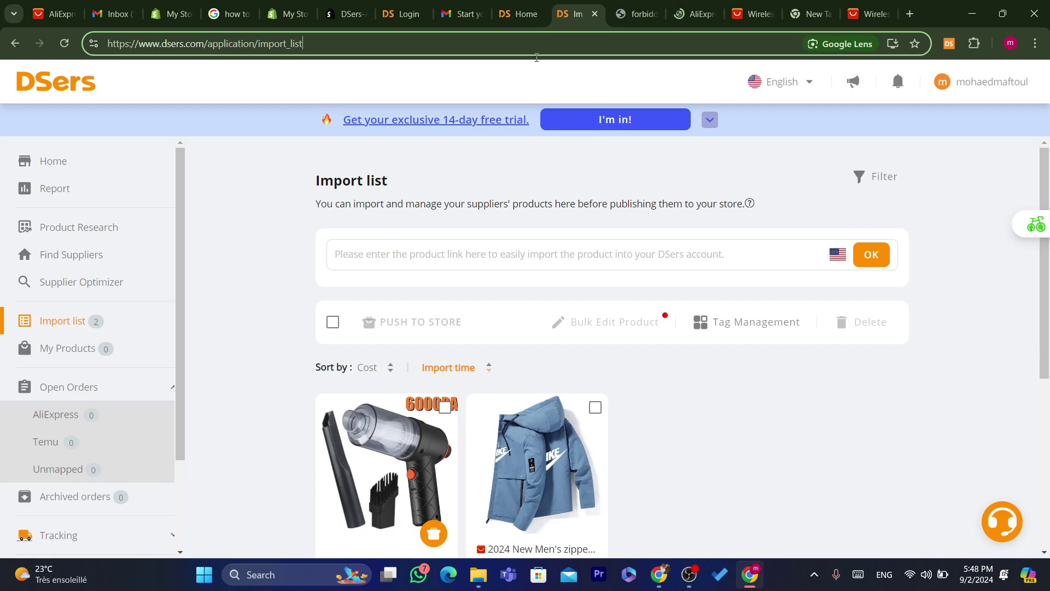
left_click(418, 264)
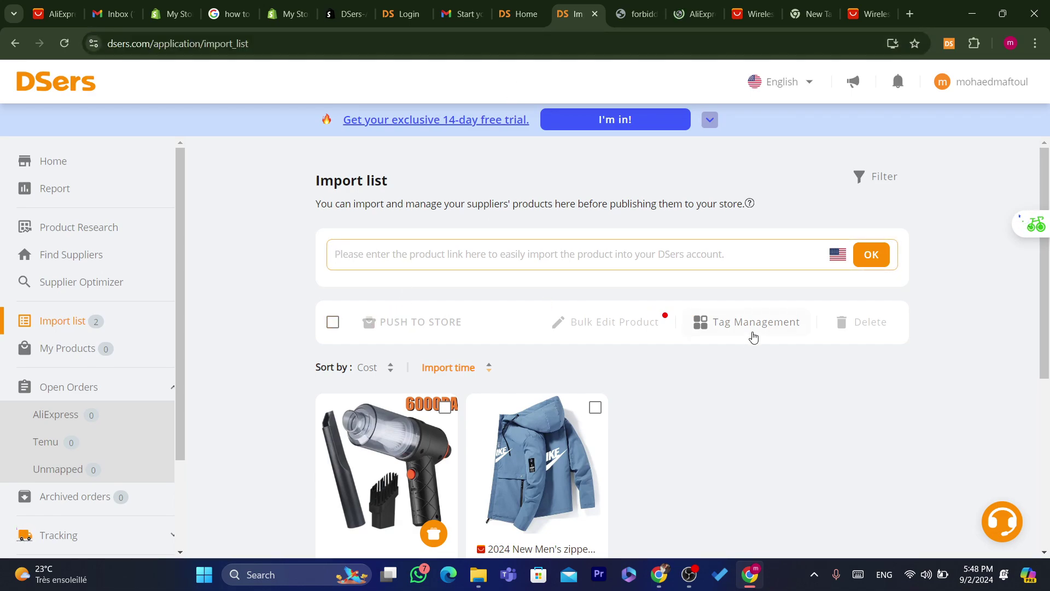
scroll(1023, 240, "down", 2)
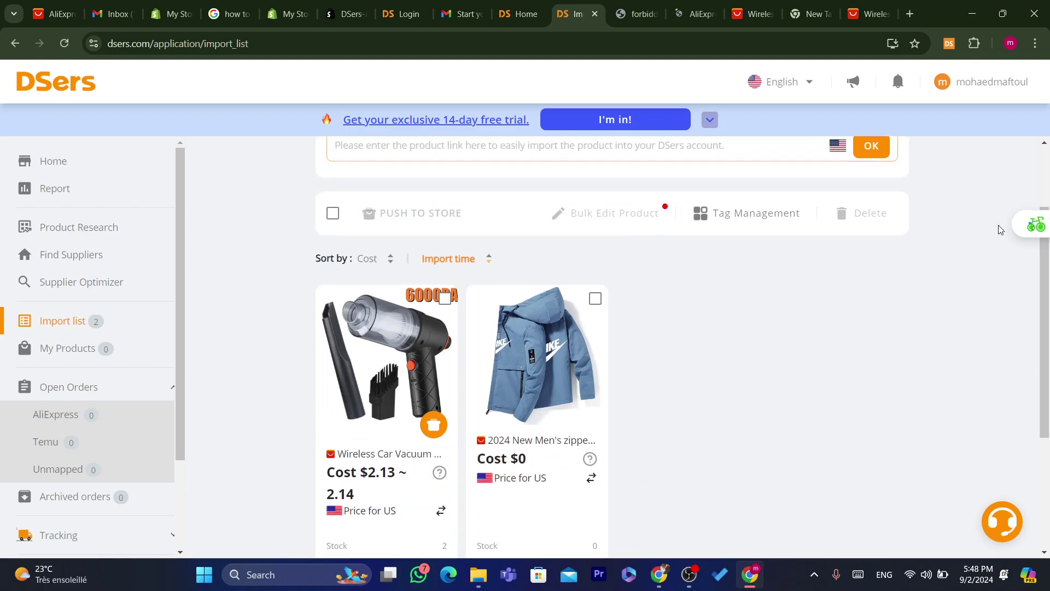
scroll(1024, 243, "up", 2)
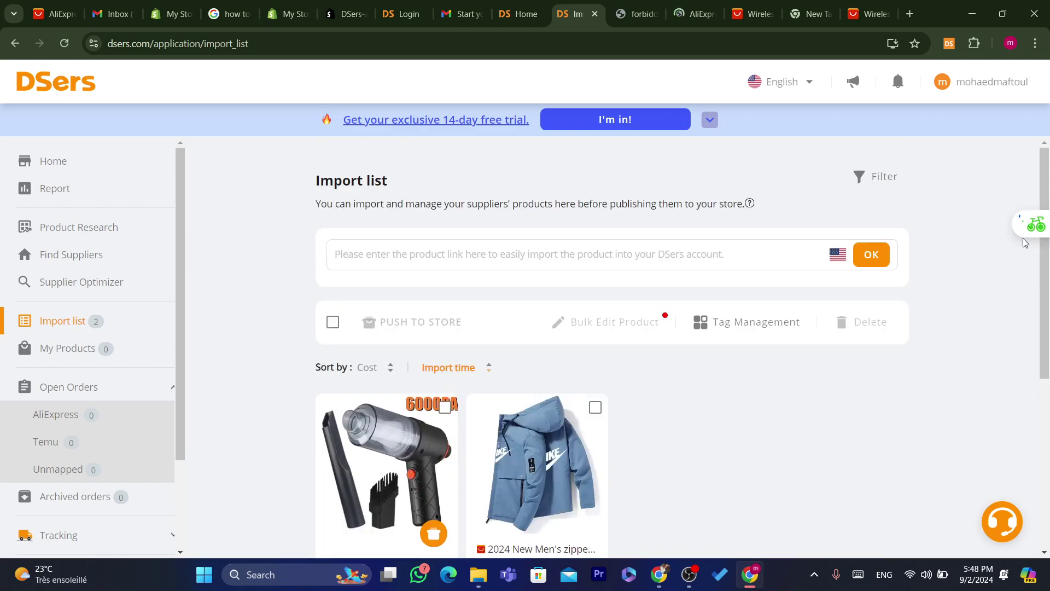
triple_click(421, 213)
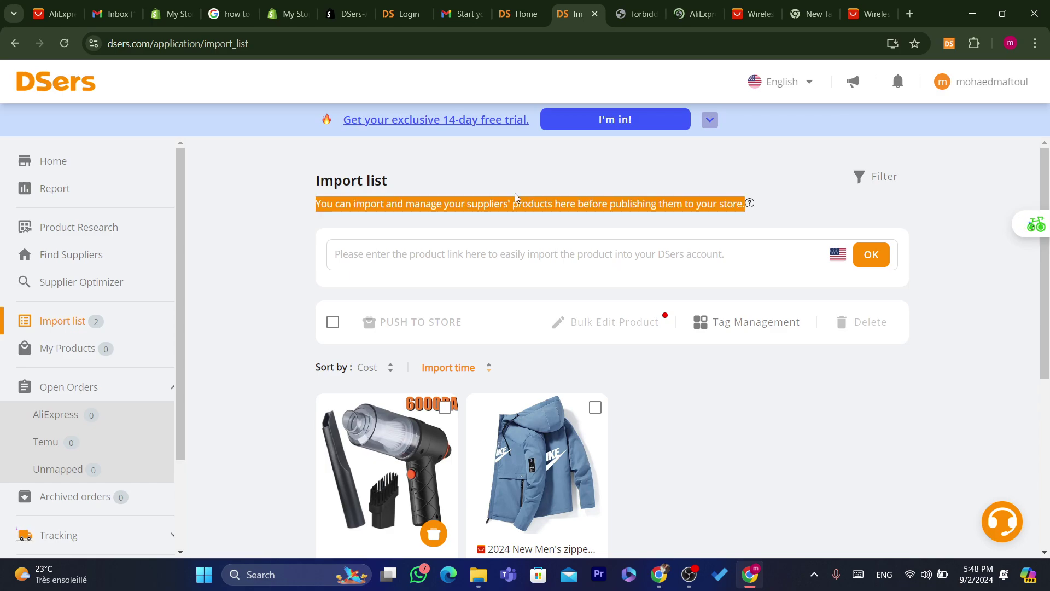
- Return to the Shopify admin and check the store's home page and product list again
left_click(288, 14)
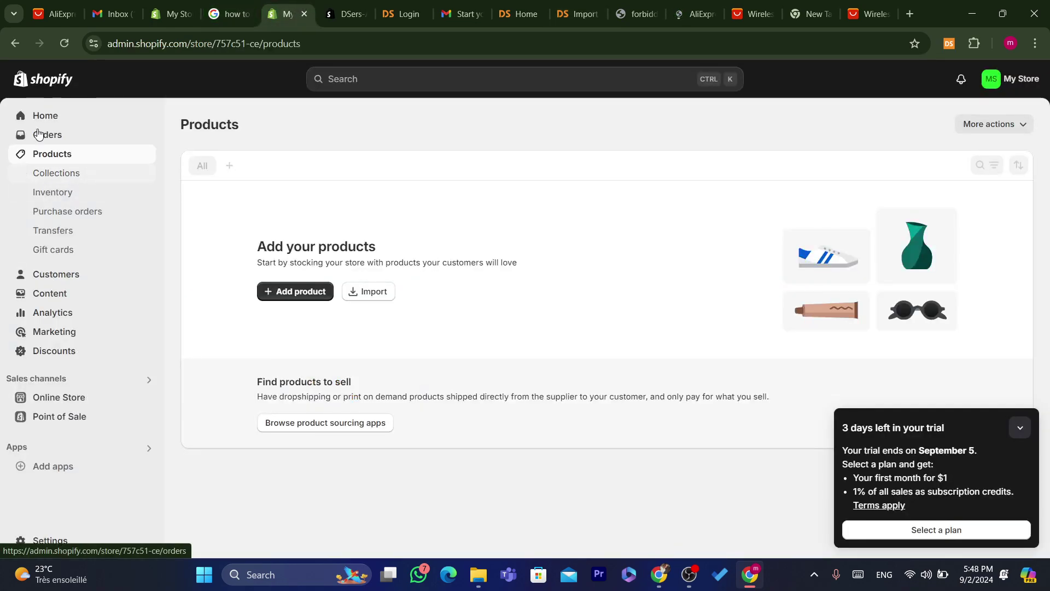
left_click(33, 112)
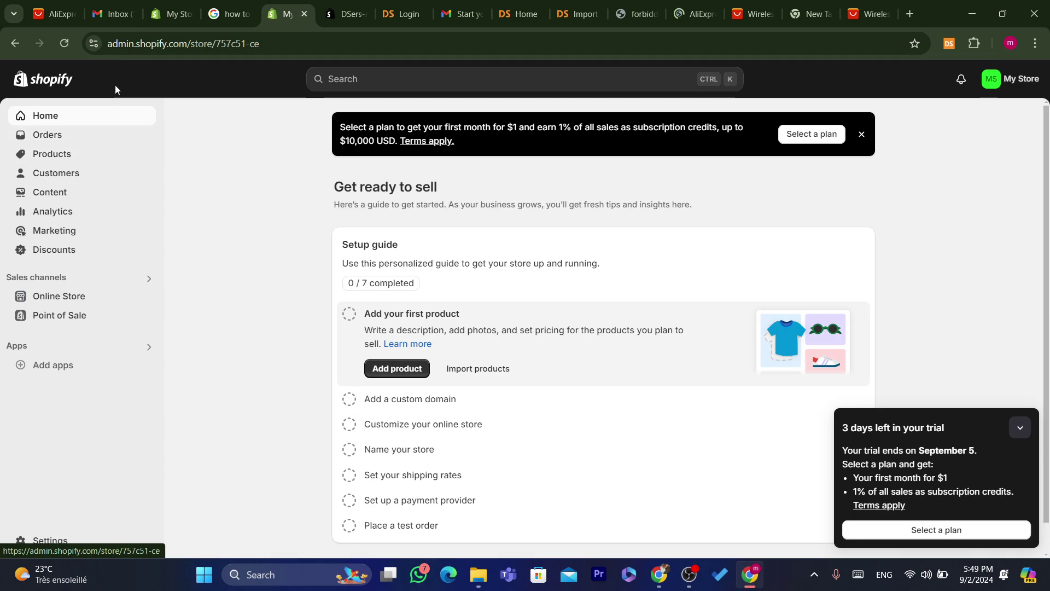
left_click(63, 154)
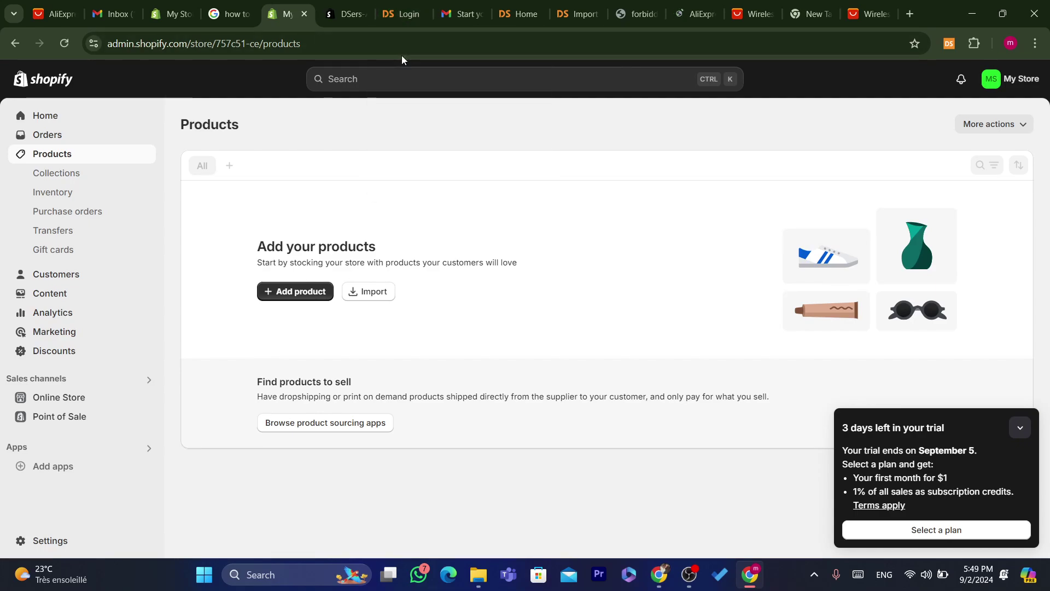
- Switch back to the DSers import list and review the imported vacuum cleaner and jacket
left_click(427, 4)
left_click(514, 7)
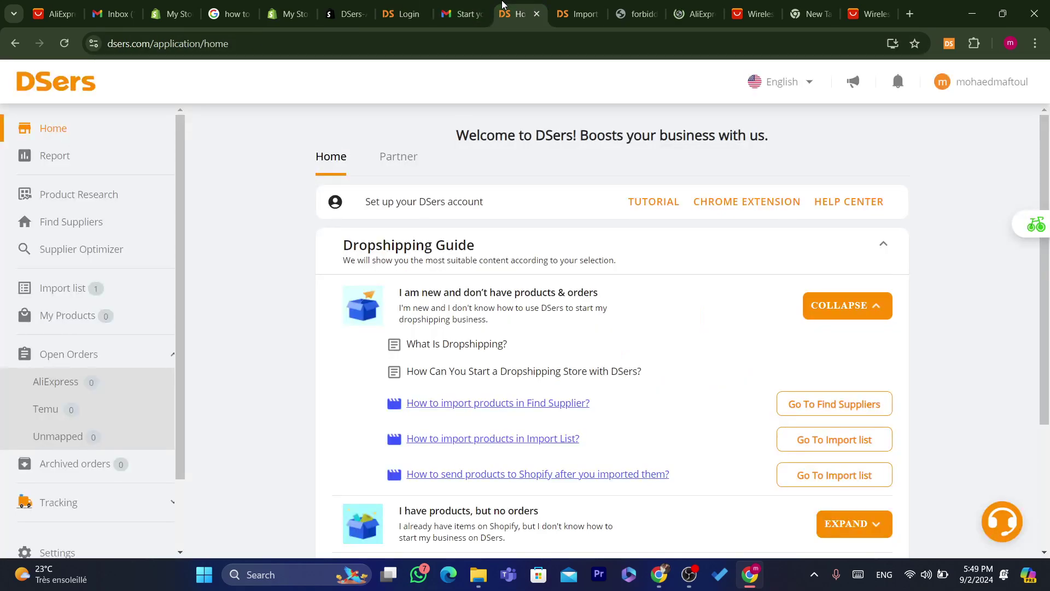
left_click(611, 4)
left_click(590, 11)
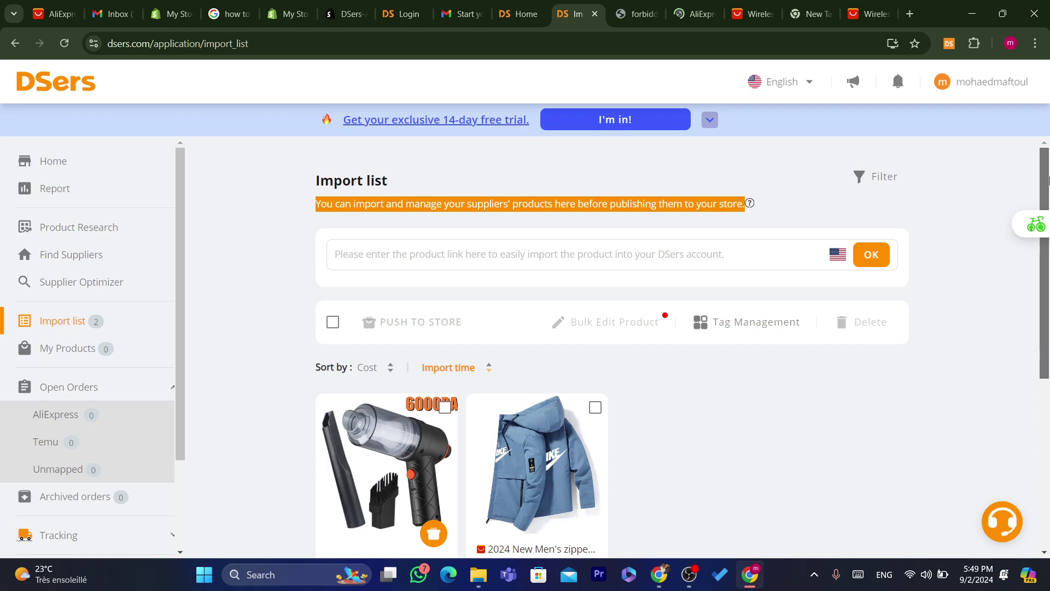
scroll(429, 241, "down", 4)
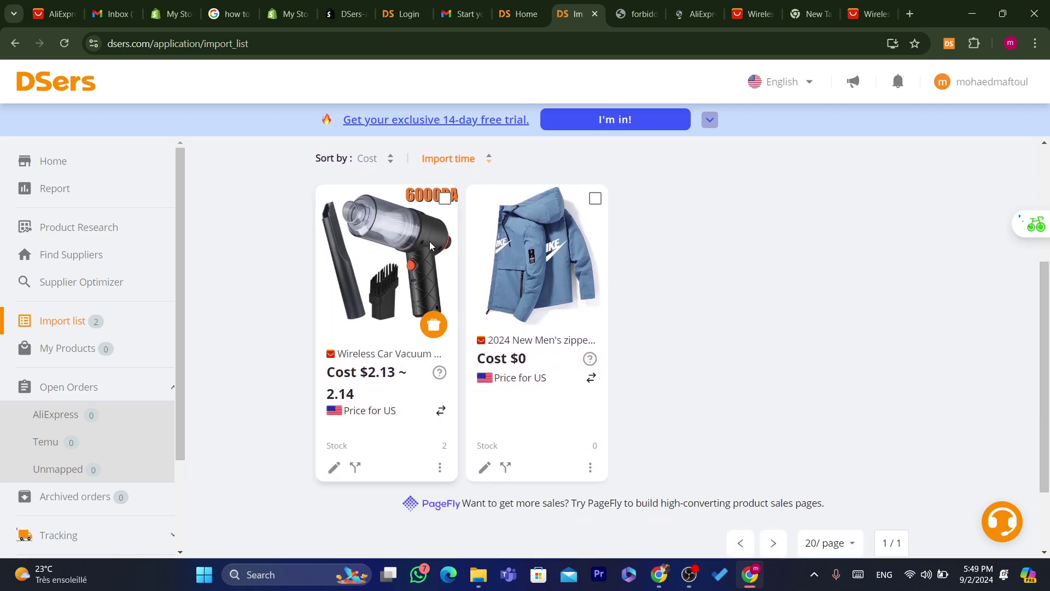
scroll(178, 332, "down", 3)
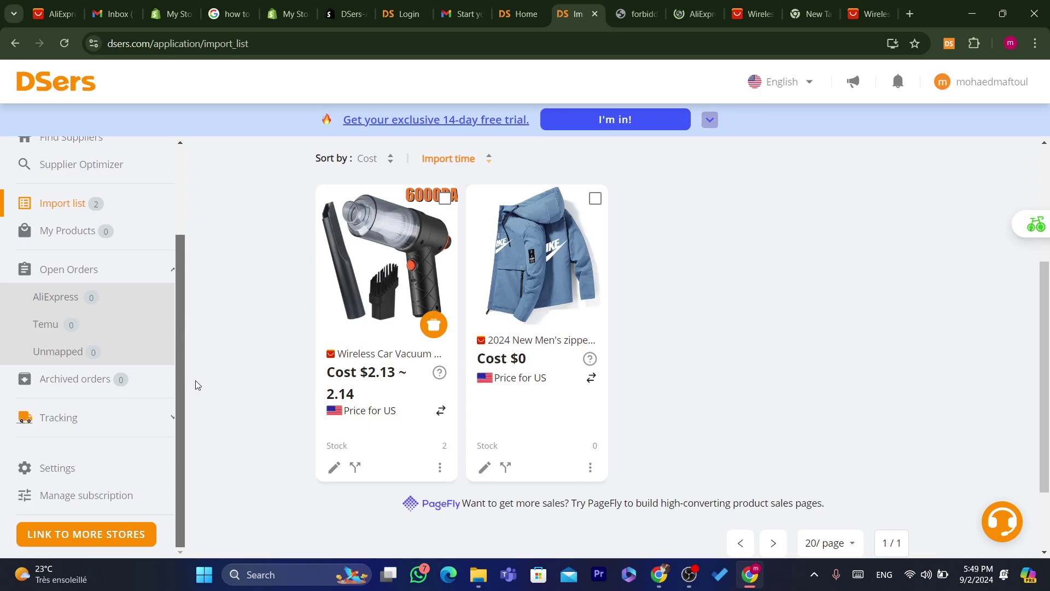
left_click_drag(179, 407, 171, 314)
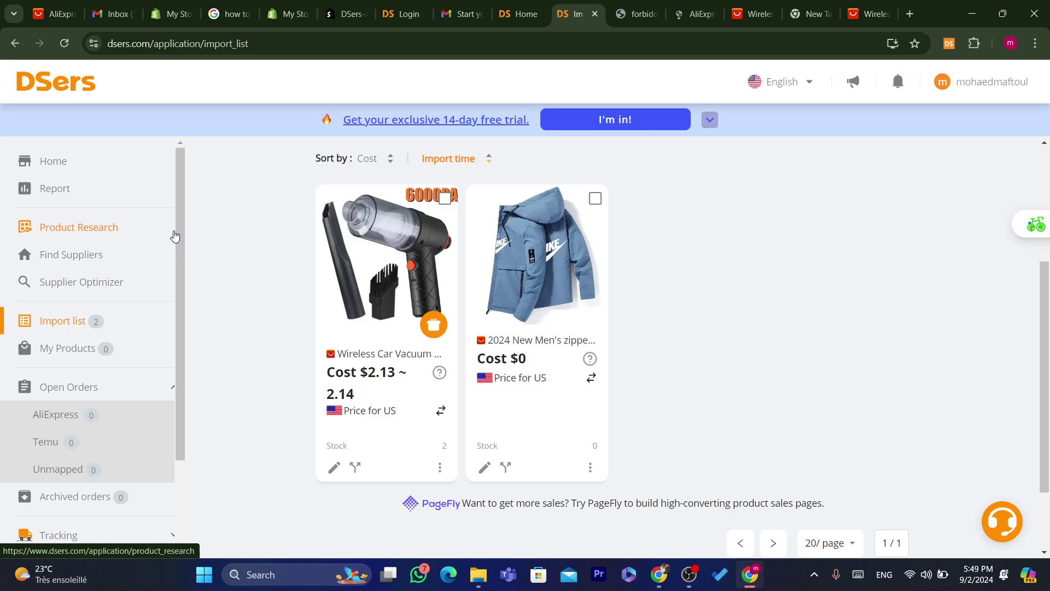
left_click_drag(182, 237, 180, 339)
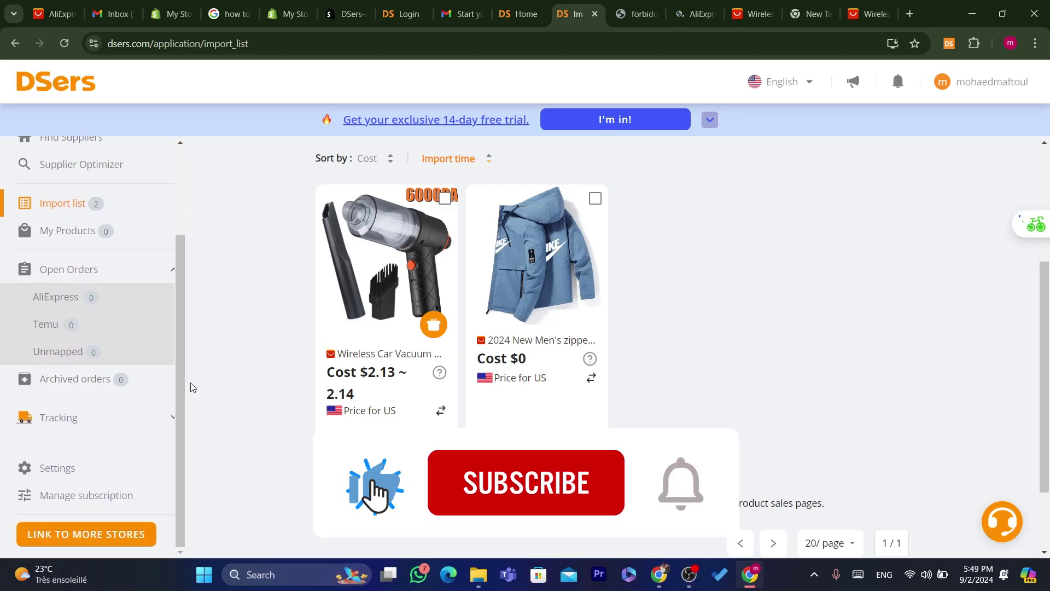
scroll(175, 239, "up", 3)
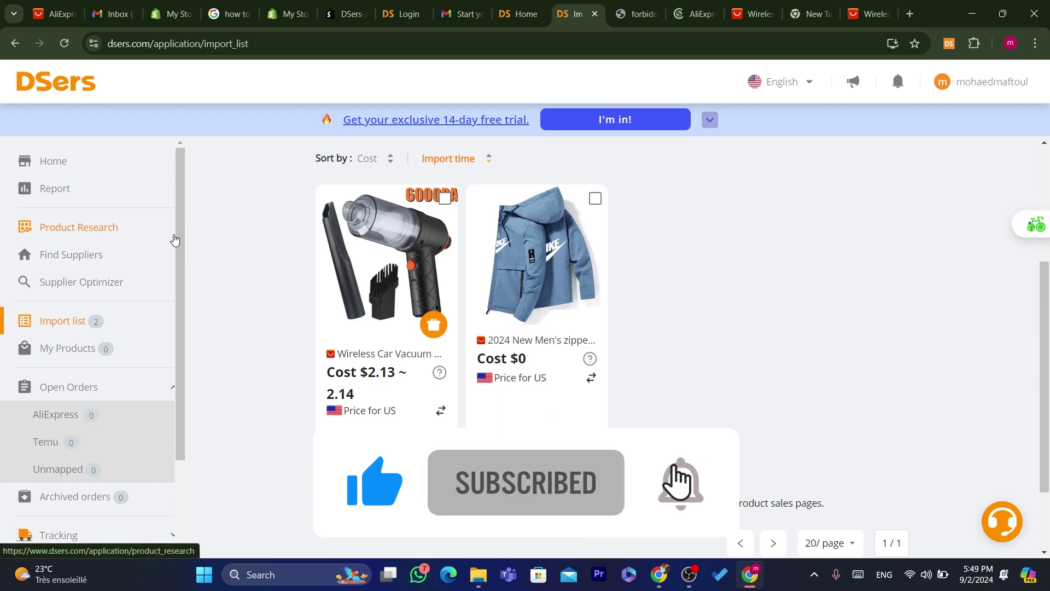